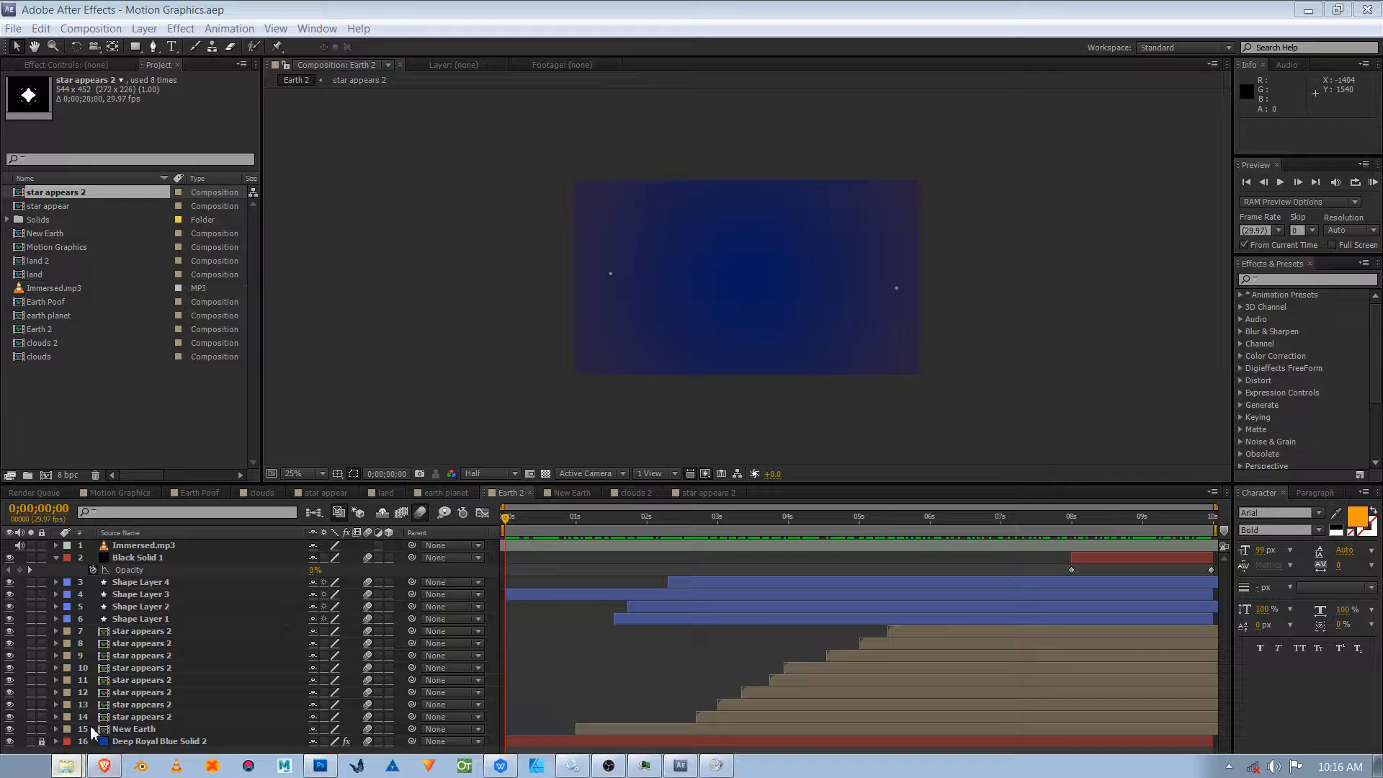
Step: Create a new composition named Walking Character Puppet Tool
{"action": "left_click", "coordinate": [66, 766]}
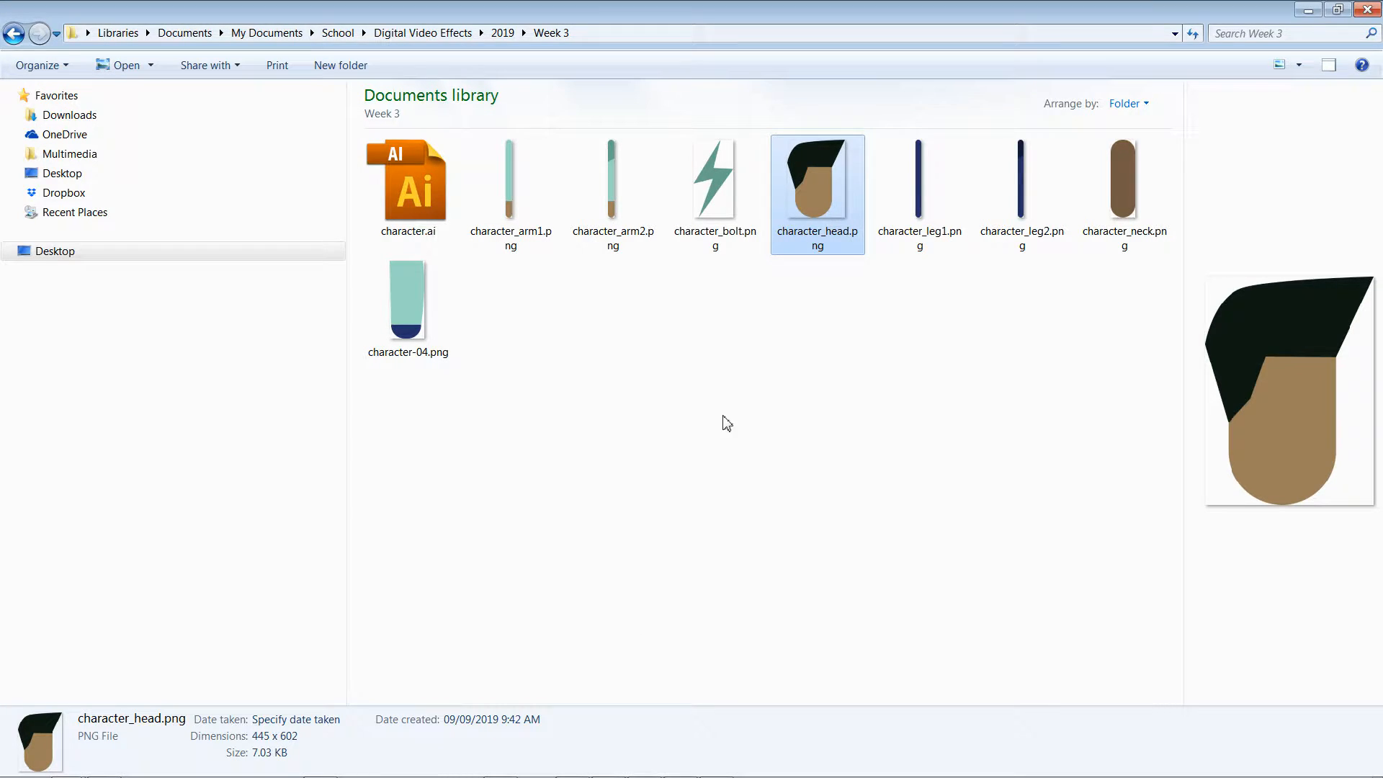
{"action": "key", "text": "alt+Tab"}
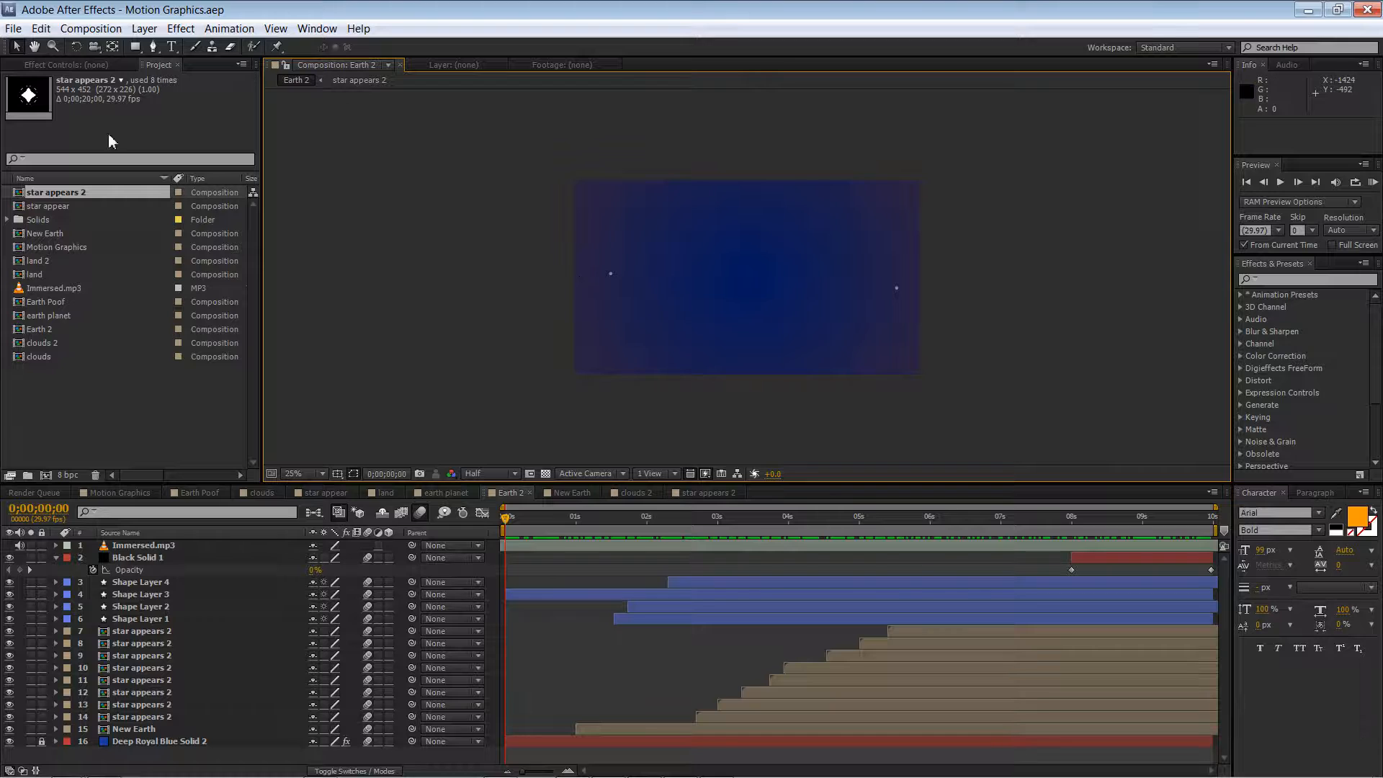
{"action": "right_click", "coordinate": [76, 417]}
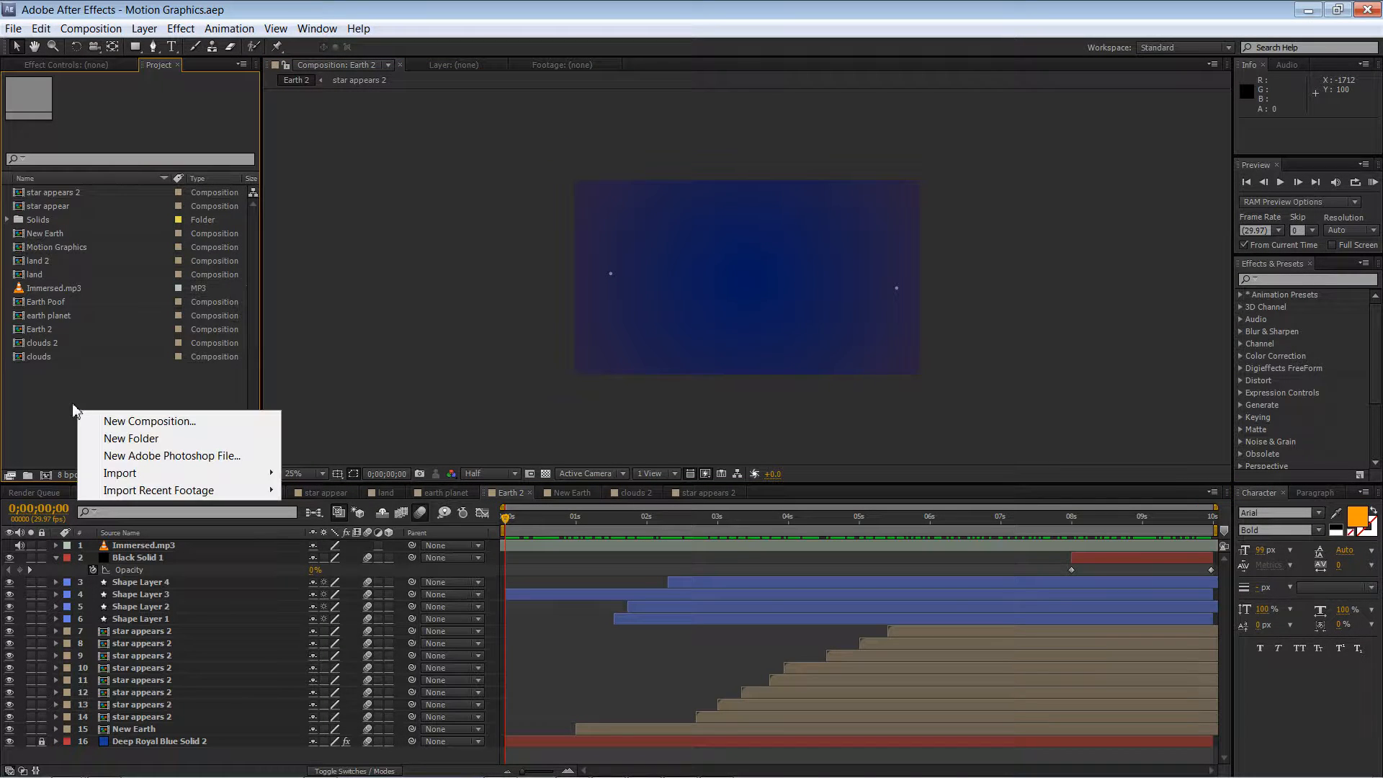
{"action": "left_click", "coordinate": [115, 418]}
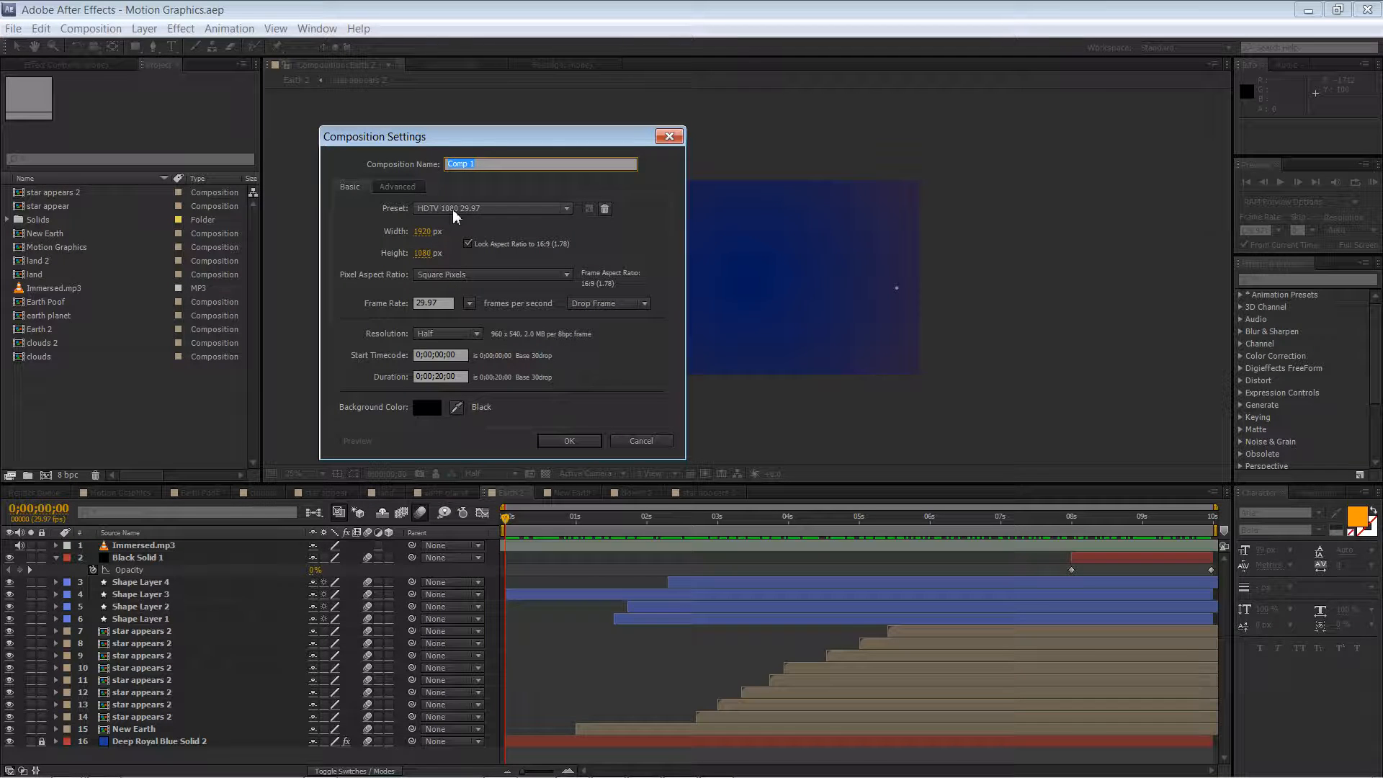
{"action": "type", "text": "W"}
{"action": "type", "text": "alking Character"}
{"action": "type", "text": " Puppert"}
{"action": "type", "text": "t T"}
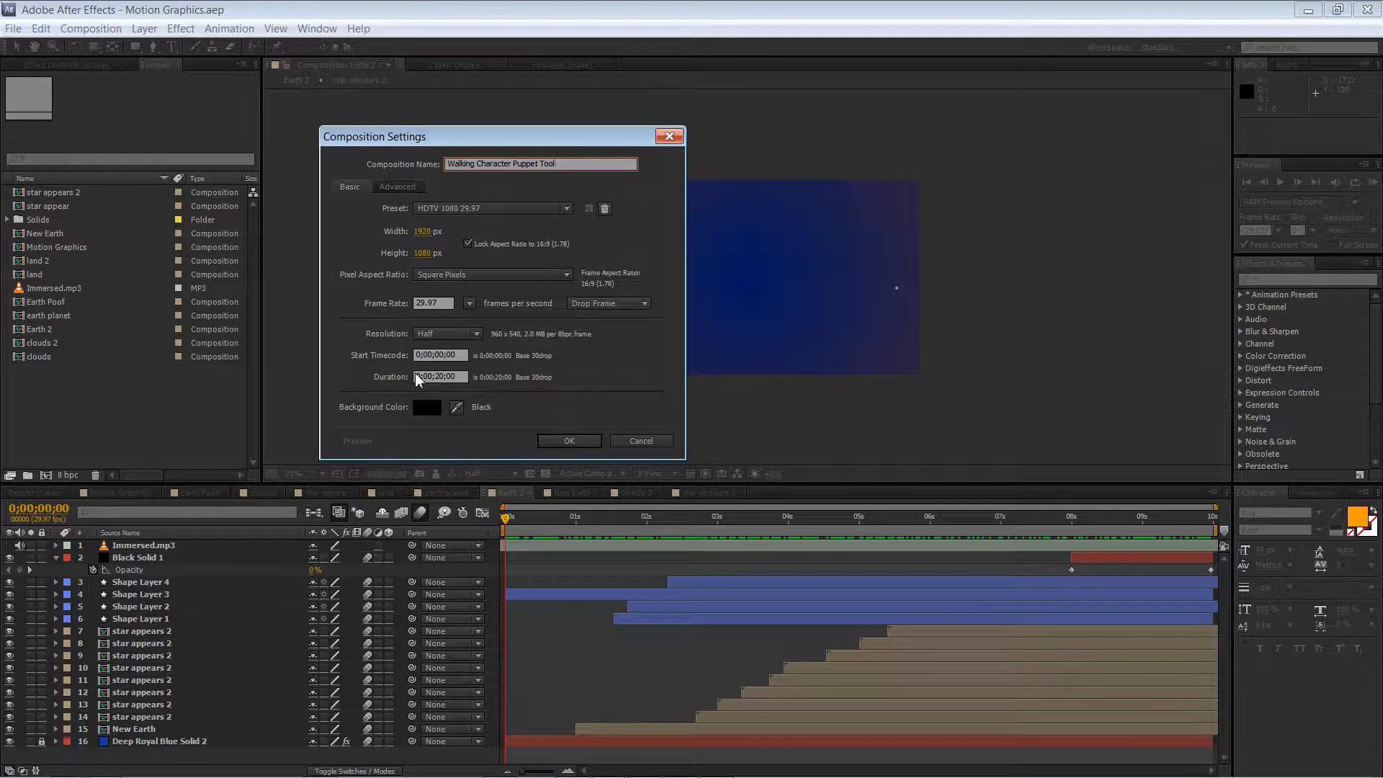
{"action": "left_click", "coordinate": [560, 437]}
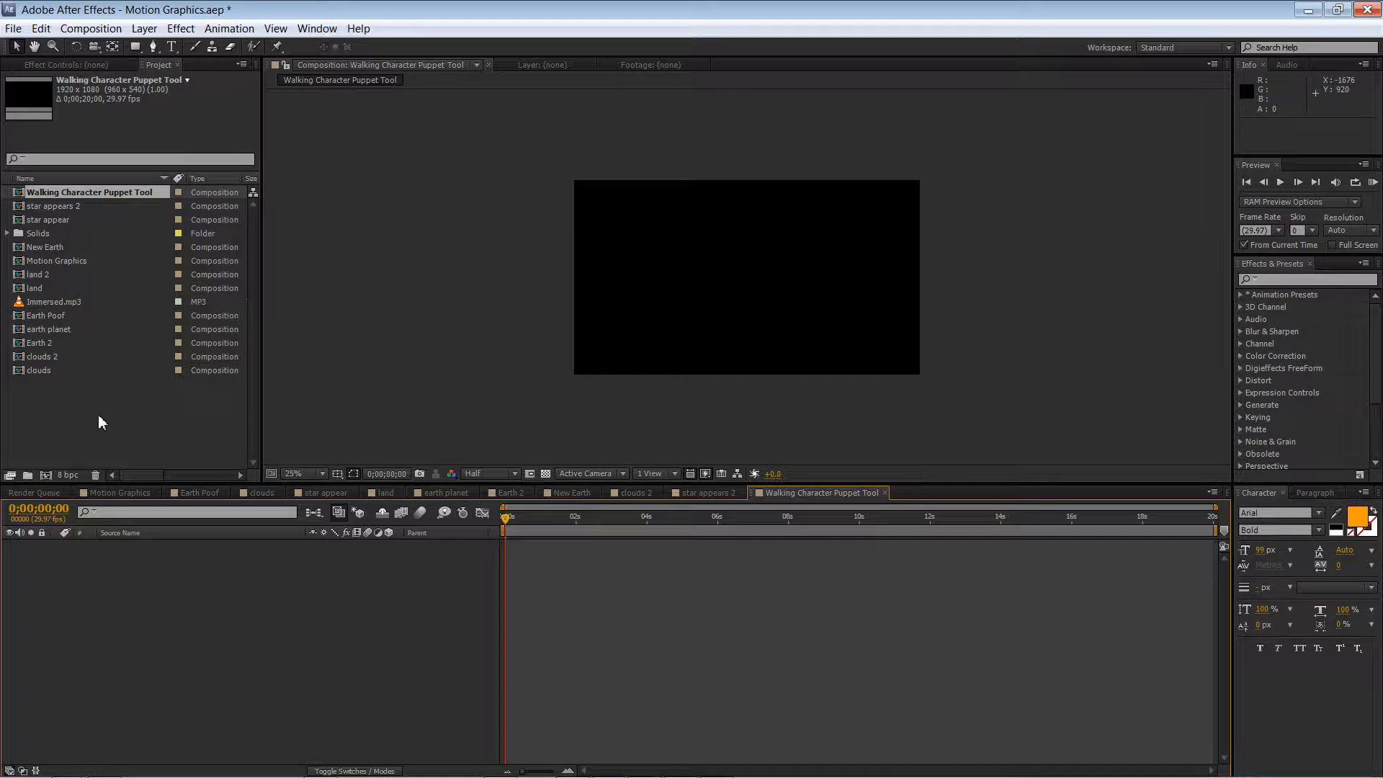
{"action": "key", "text": "alt+Tab"}
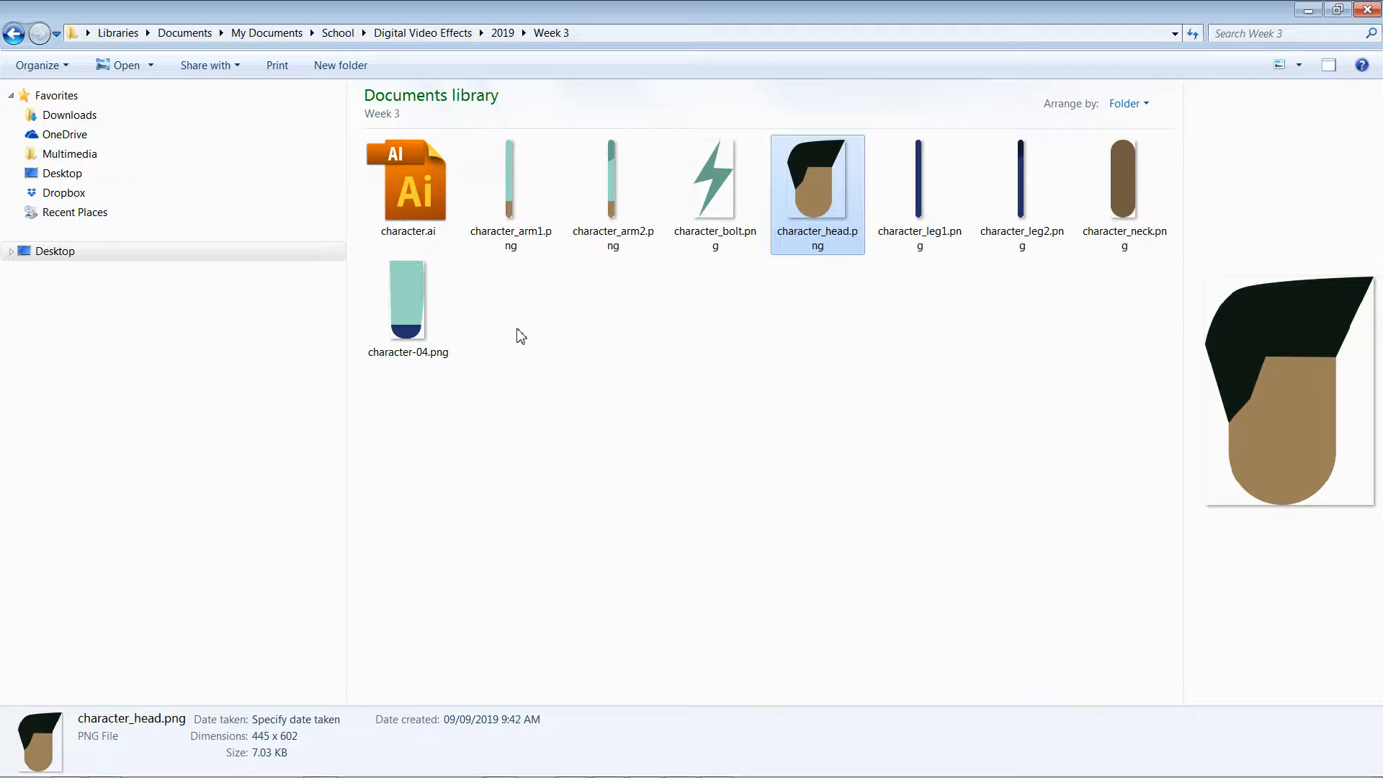
{"action": "left_click", "coordinate": [513, 197]}
{"action": "left_click", "coordinate": [612, 185], "text": "ctrl"}
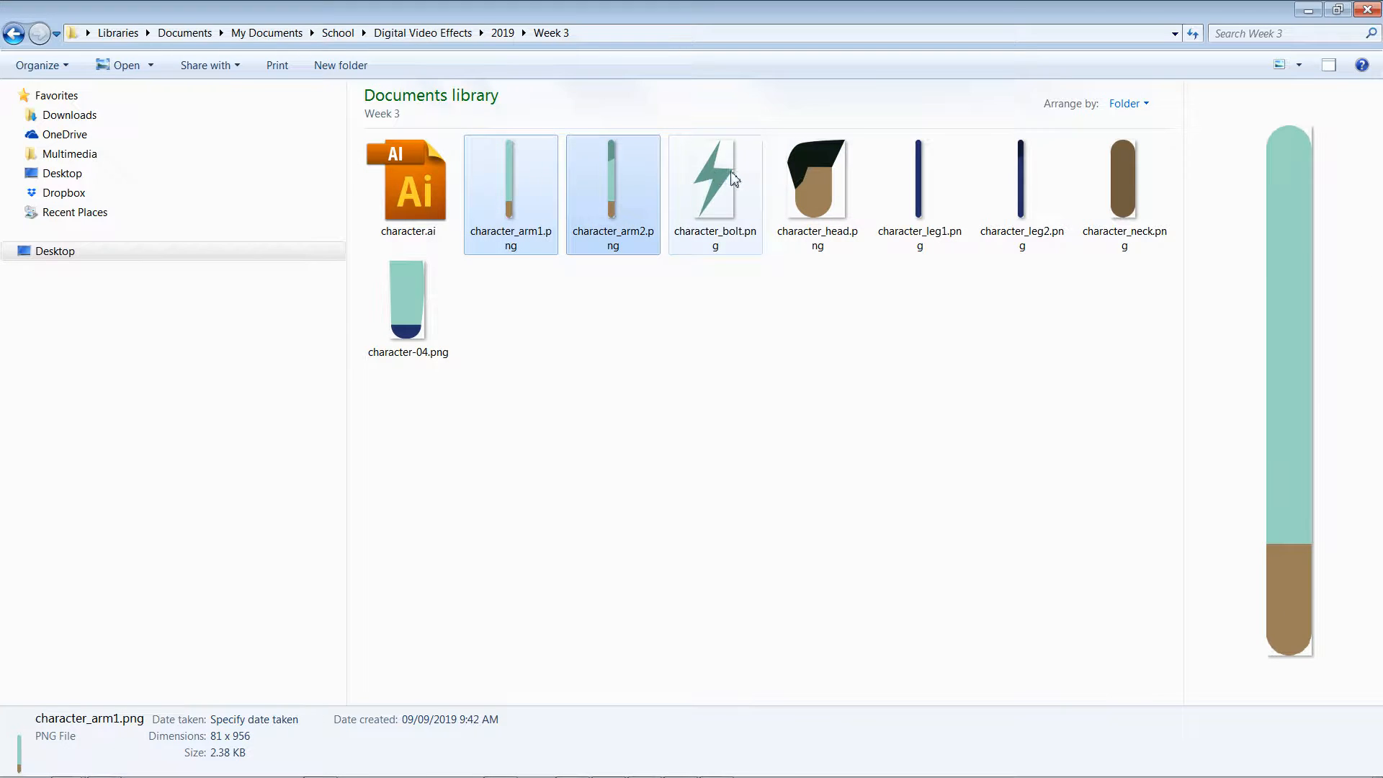
{"action": "left_click", "coordinate": [729, 182], "text": "ctrl"}
{"action": "left_click", "coordinate": [838, 183], "text": "ctrl"}
{"action": "left_click", "coordinate": [914, 191], "text": "ctrl"}
{"action": "left_click", "coordinate": [1021, 184], "text": "ctrl"}
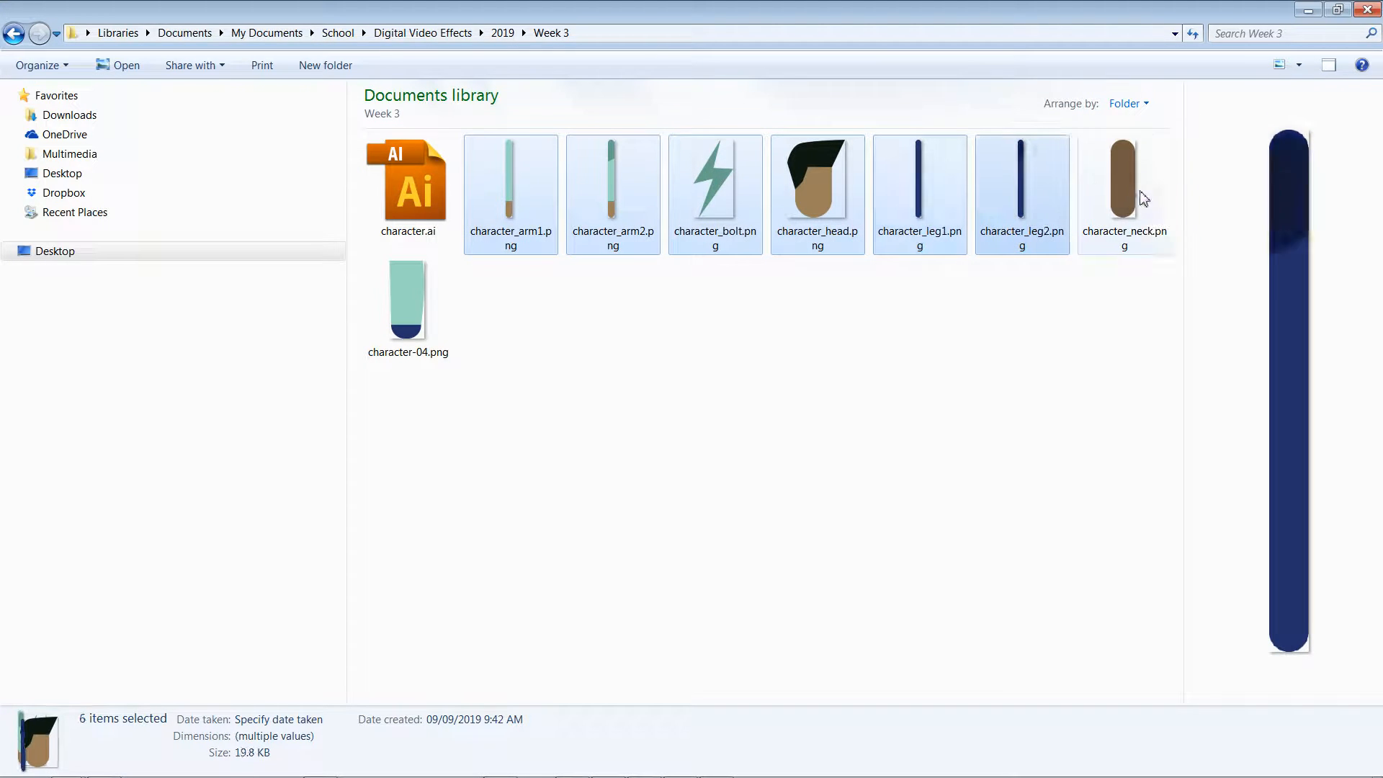
{"action": "left_click", "coordinate": [1124, 184], "text": "ctrl"}
{"action": "left_click", "coordinate": [426, 319], "text": "ctrl"}
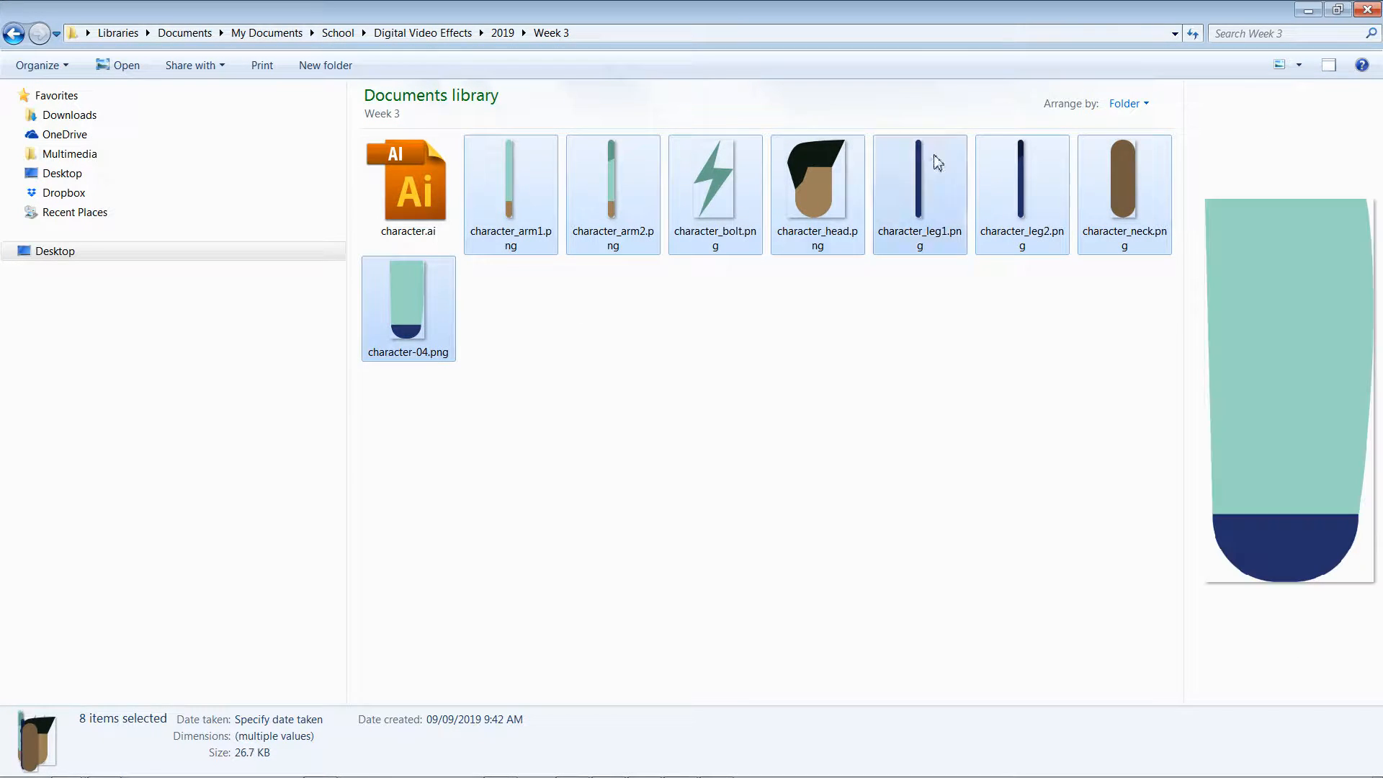
{"action": "double_click", "coordinate": [1065, 18]}
{"action": "left_click_drag", "start_coordinate": [551, 48], "coordinate": [1141, 144]}
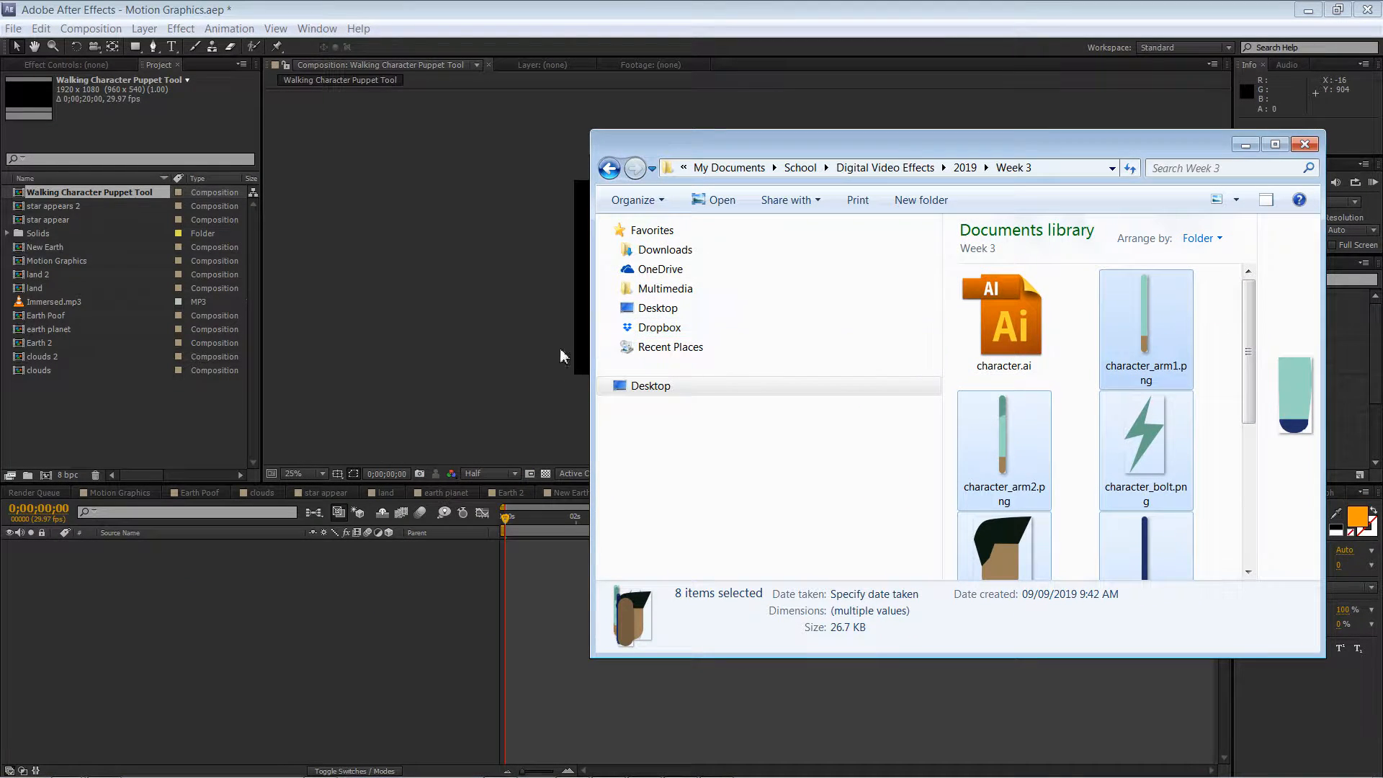
{"action": "left_click", "coordinate": [124, 408]}
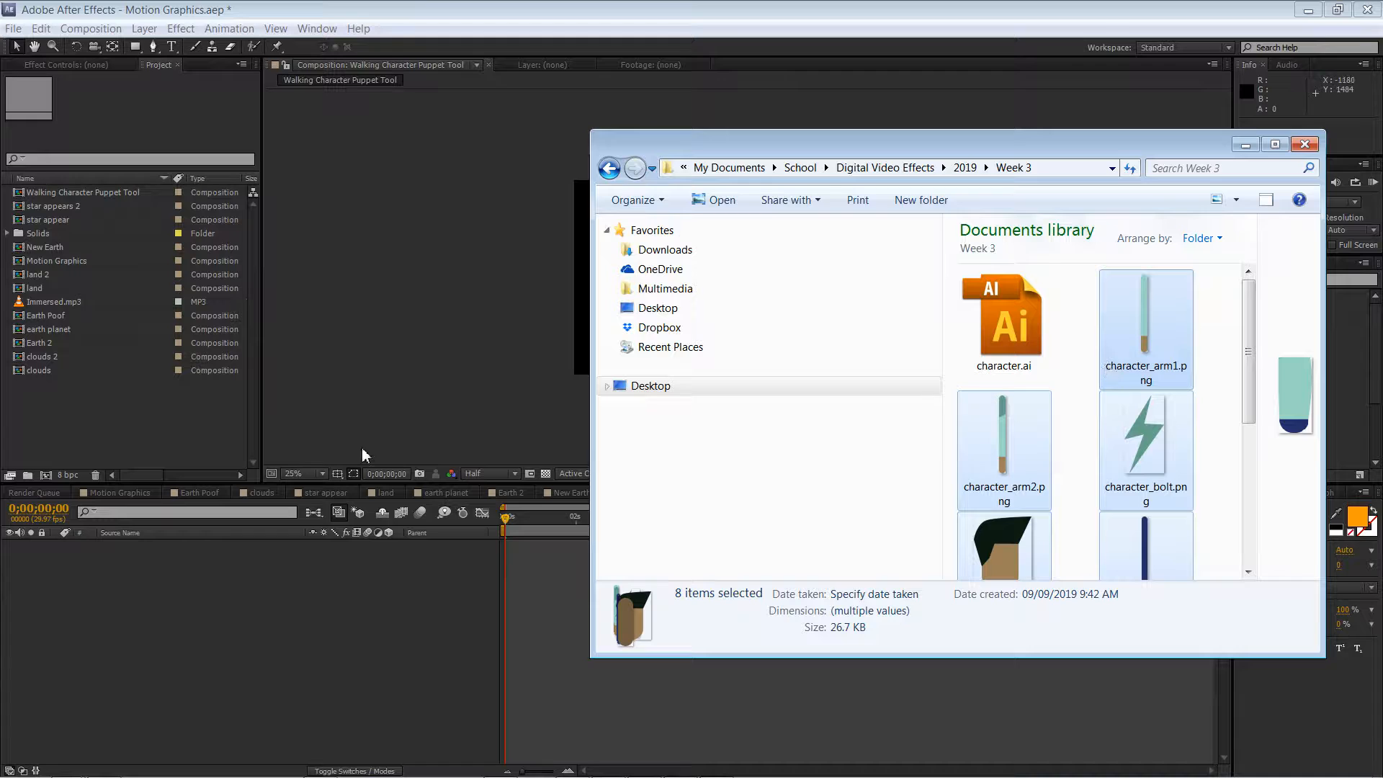
{"action": "left_click", "coordinate": [132, 410]}
Step: Import the eight character PNG files from the Week 3 folder as footage, leaving out character.ai
{"action": "left_click", "coordinate": [14, 28]}
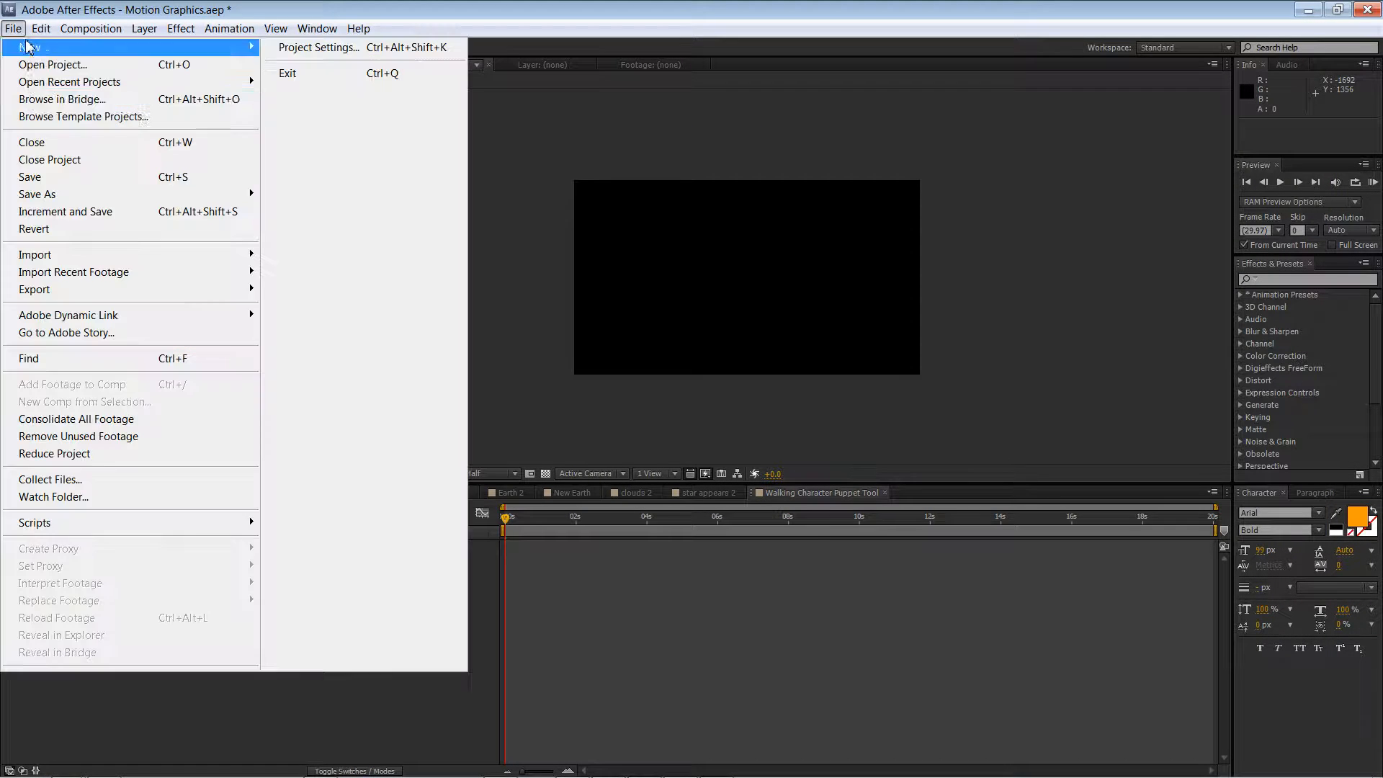
{"action": "mouse_move", "coordinate": [78, 258]}
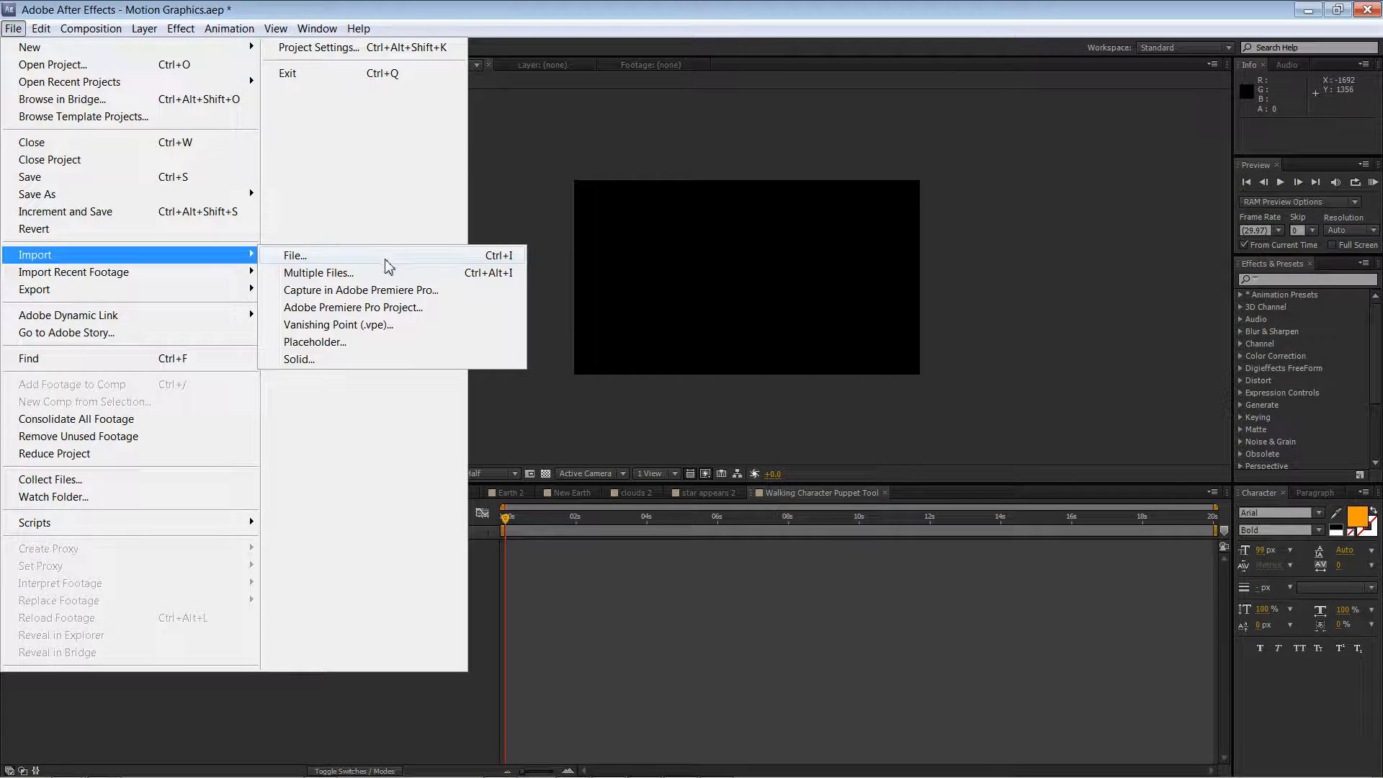
{"action": "left_click", "coordinate": [373, 274]}
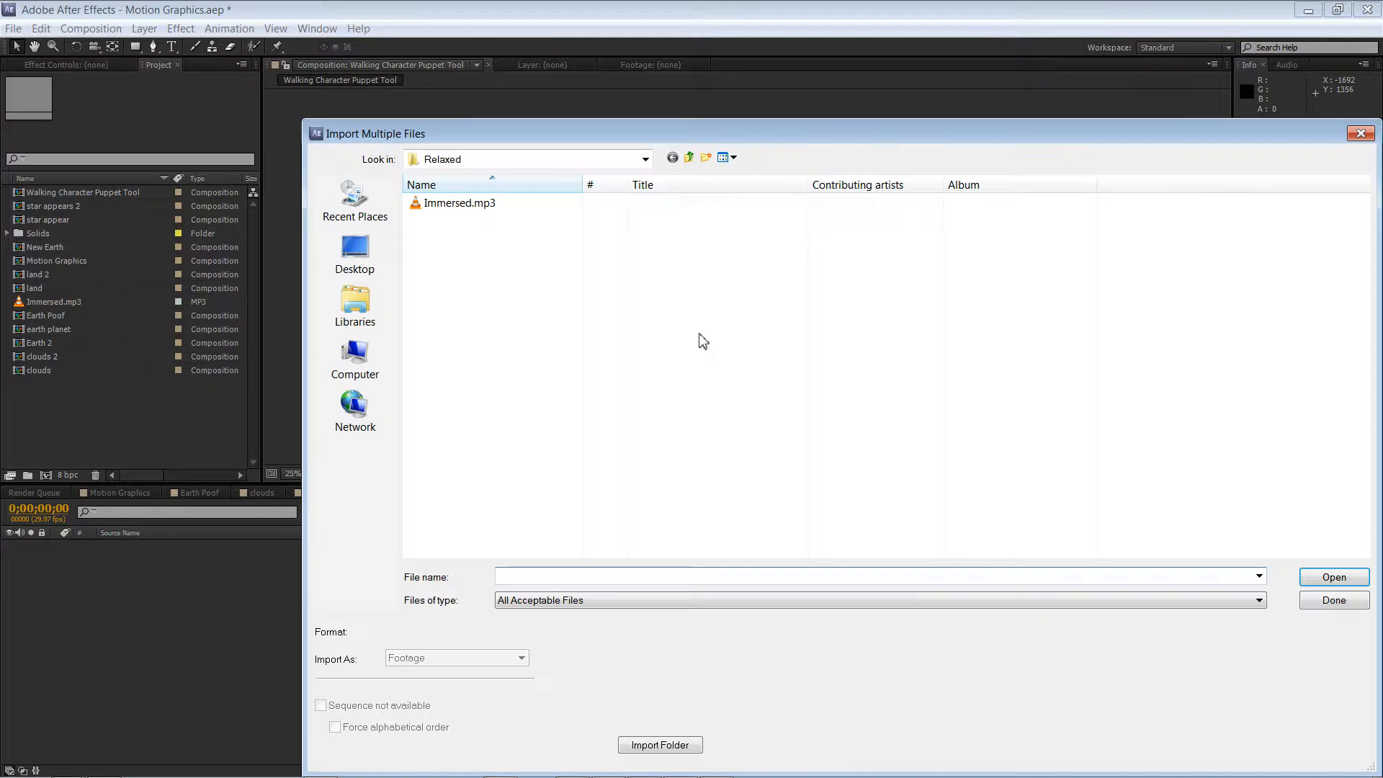
{"action": "left_click", "coordinate": [329, 206]}
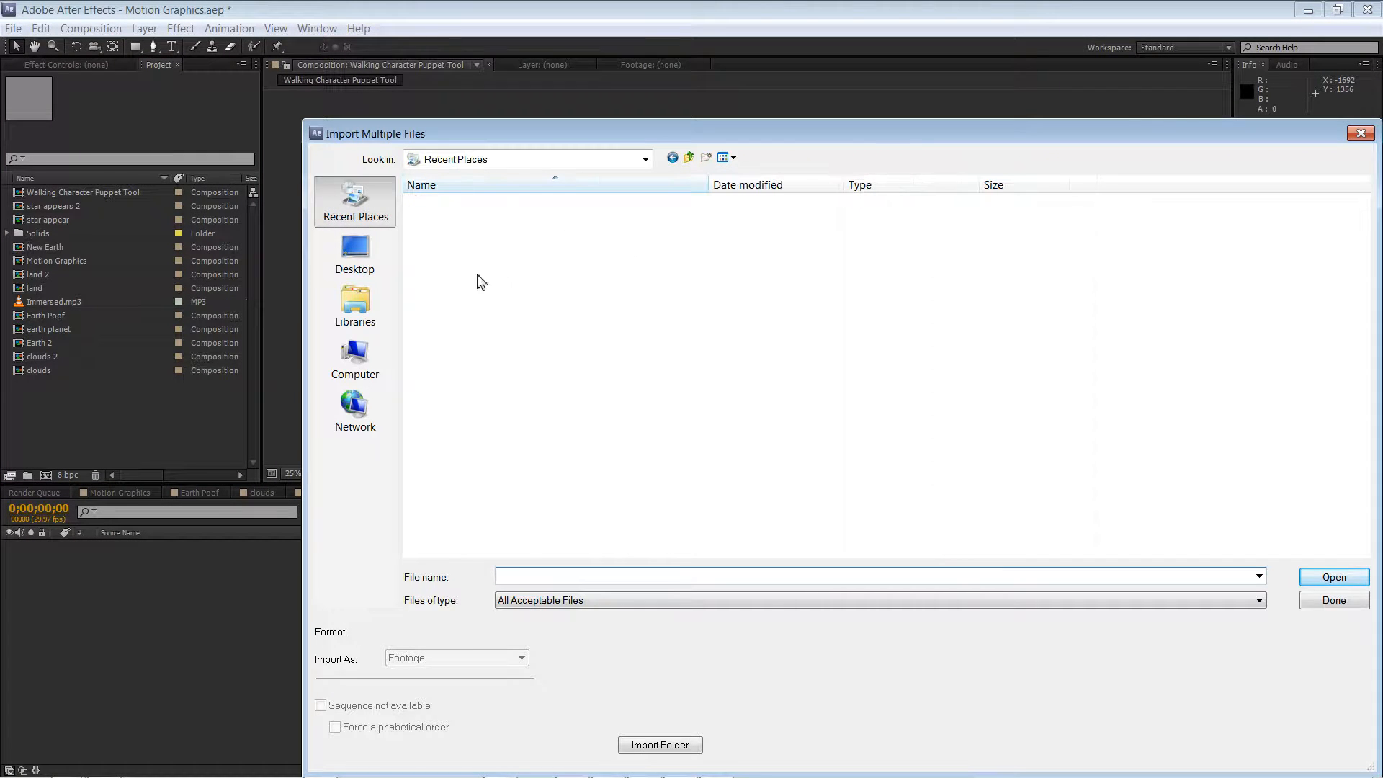
{"action": "left_click", "coordinate": [474, 302]}
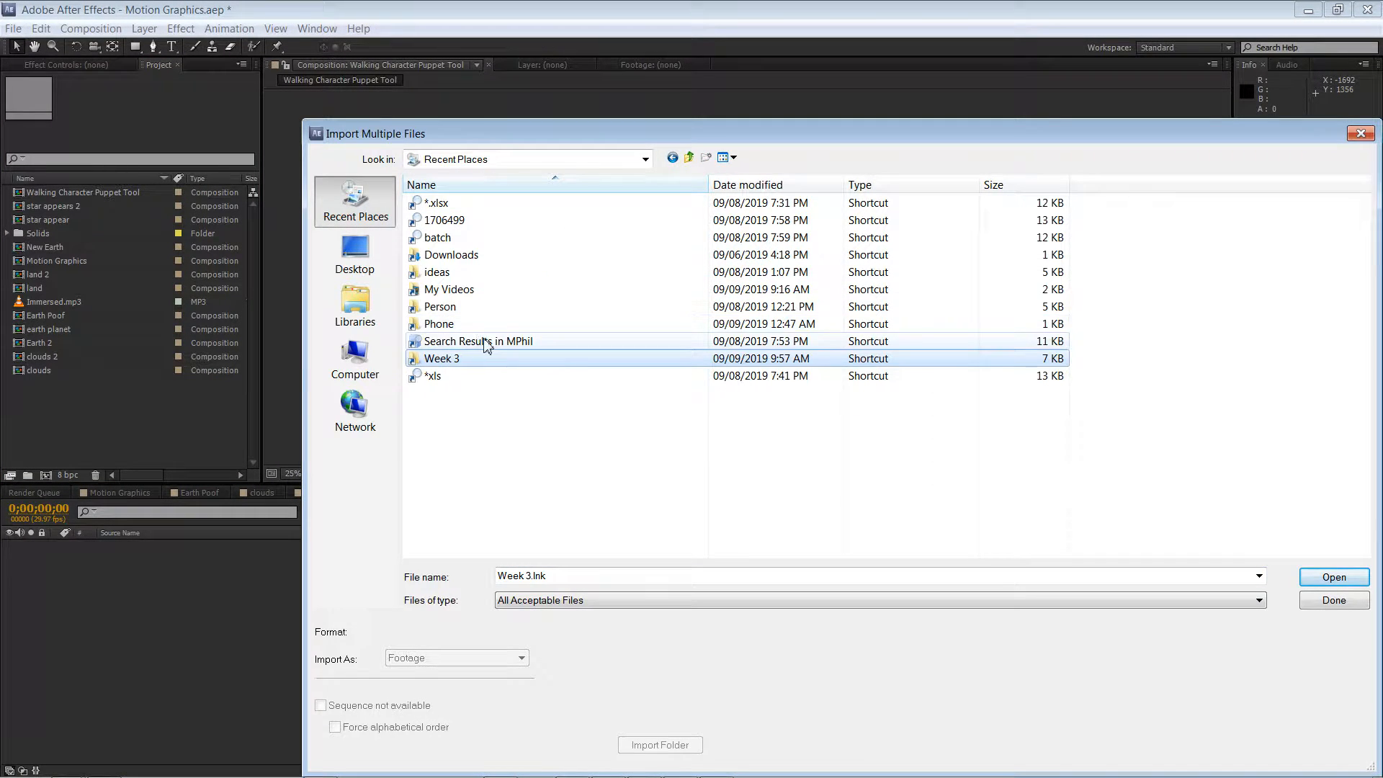
{"action": "double_click", "coordinate": [482, 349]}
{"action": "left_click_drag", "start_coordinate": [559, 366], "coordinate": [1193, 189]}
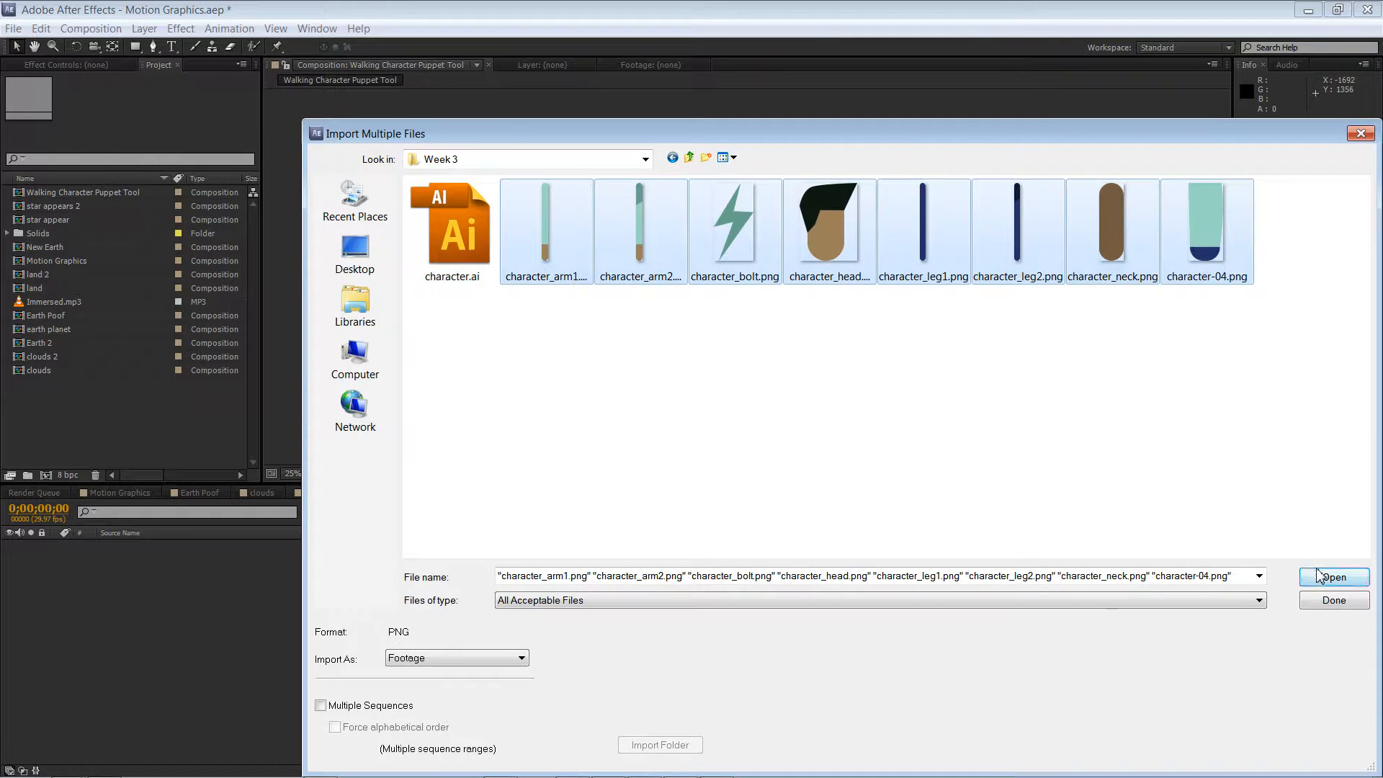
{"action": "left_click", "coordinate": [1334, 577]}
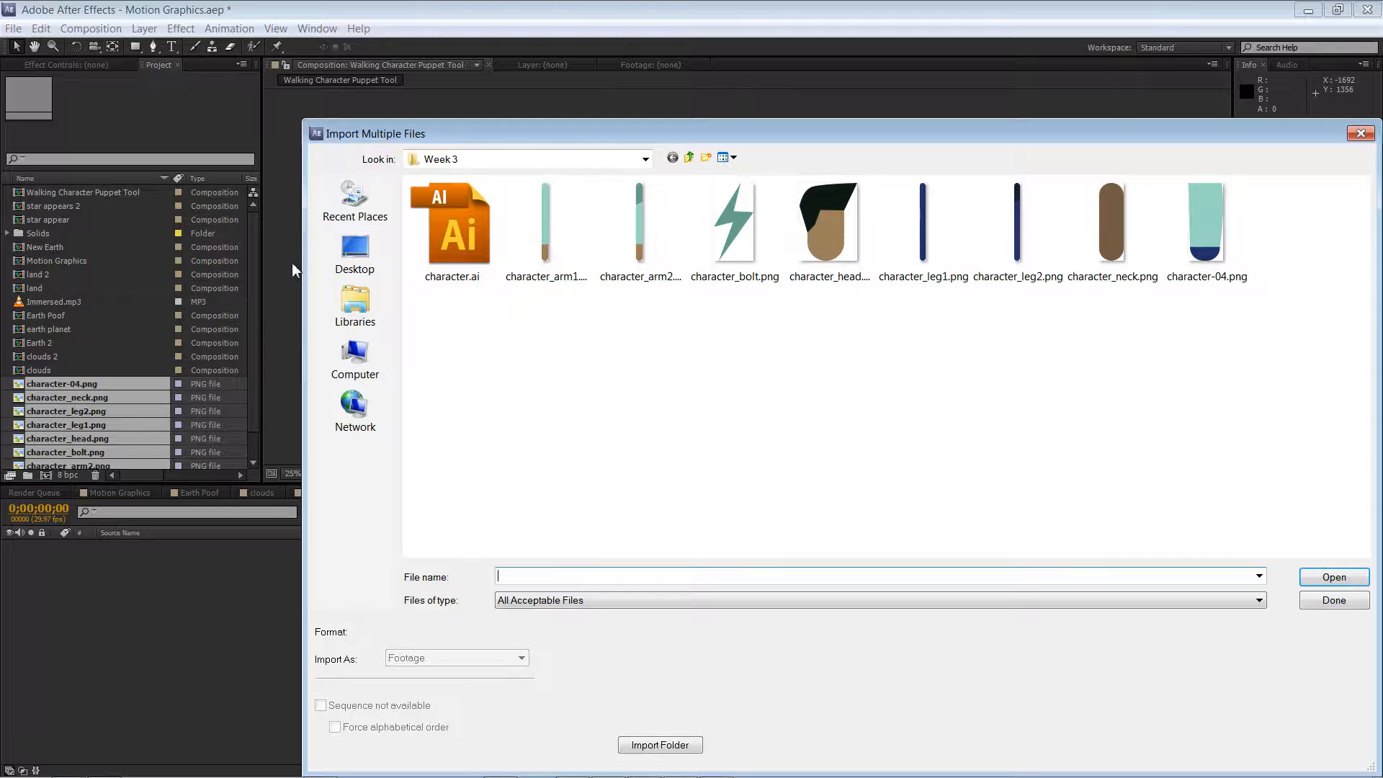
{"action": "left_click", "coordinate": [1361, 133]}
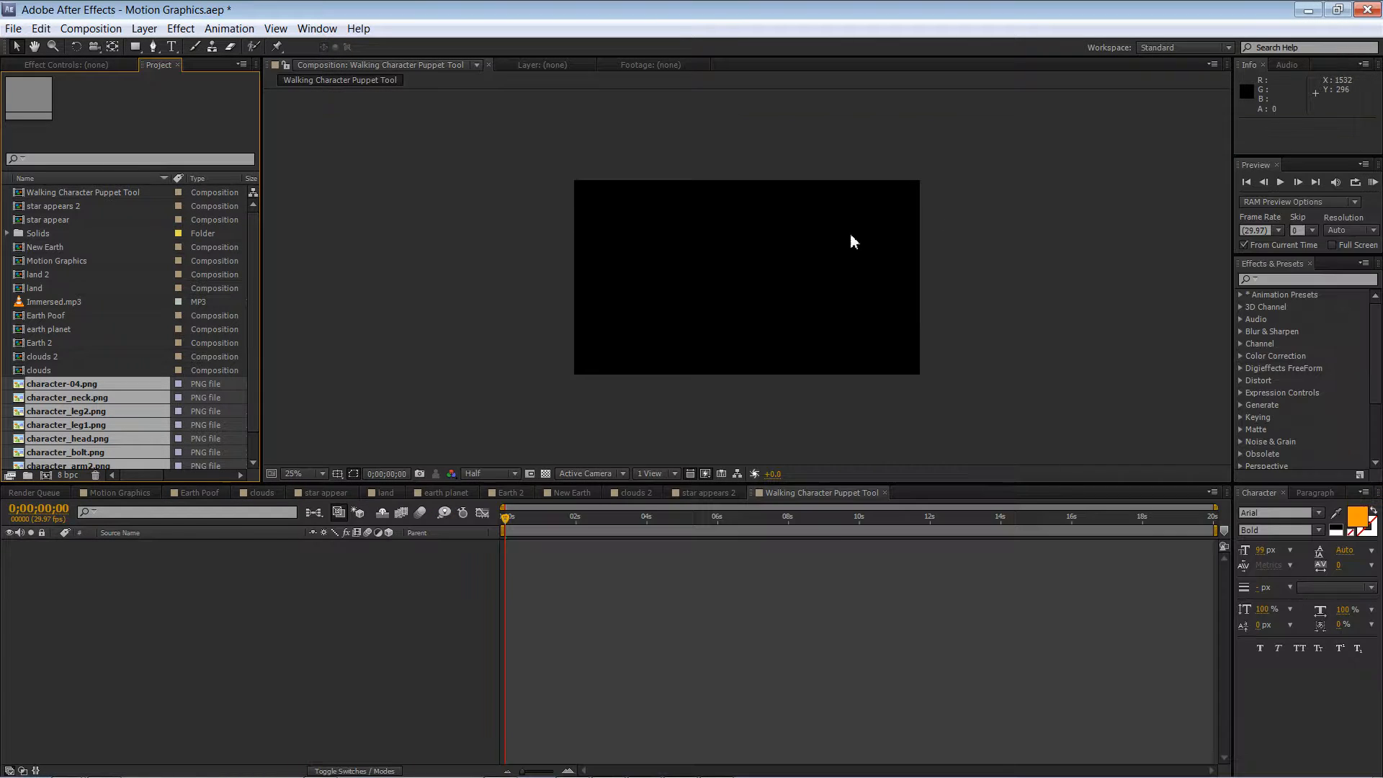
Step: Create a project folder named Puppet
{"action": "scroll", "coordinate": [256, 367], "scroll_direction": "down", "scroll_amount": 1}
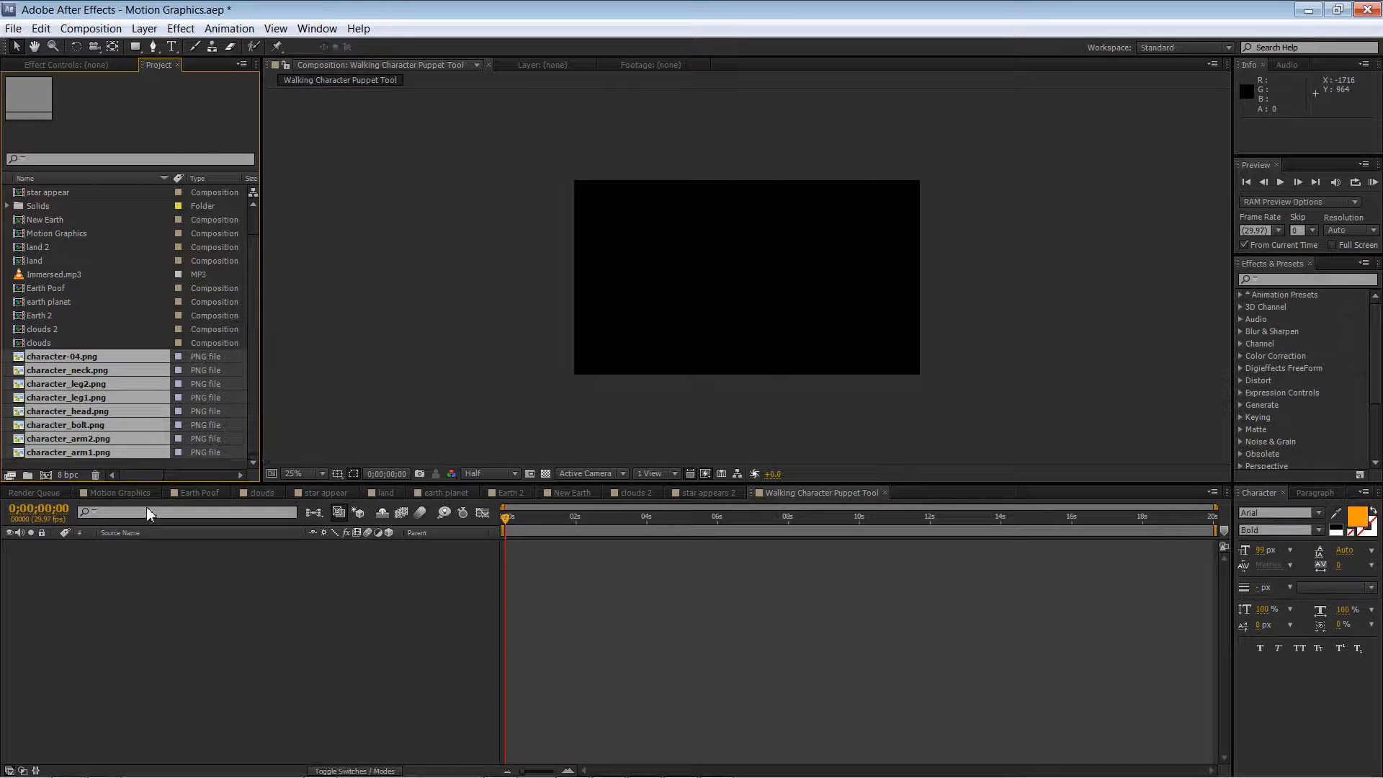
{"action": "left_click", "coordinate": [29, 477]}
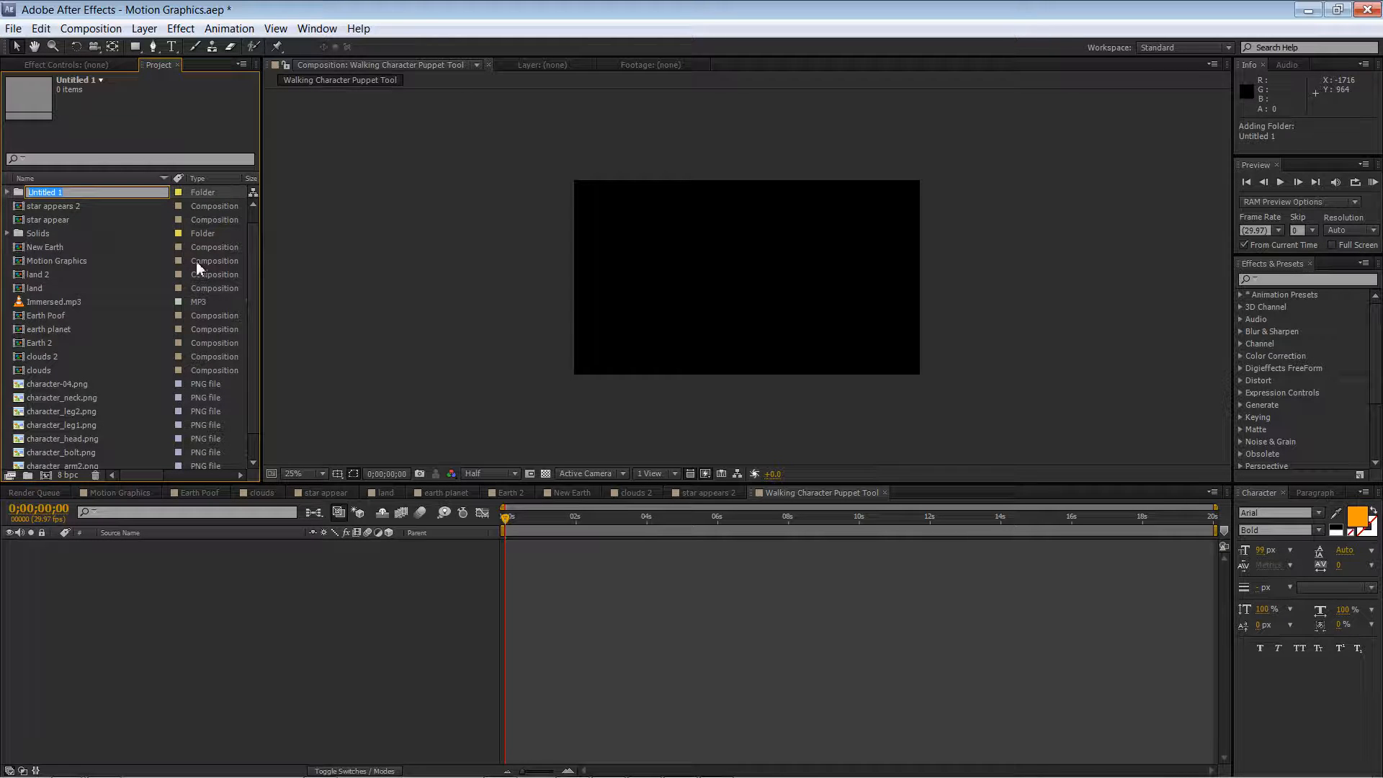
{"action": "type", "text": "Puppet"}
{"action": "key", "text": "Return"}
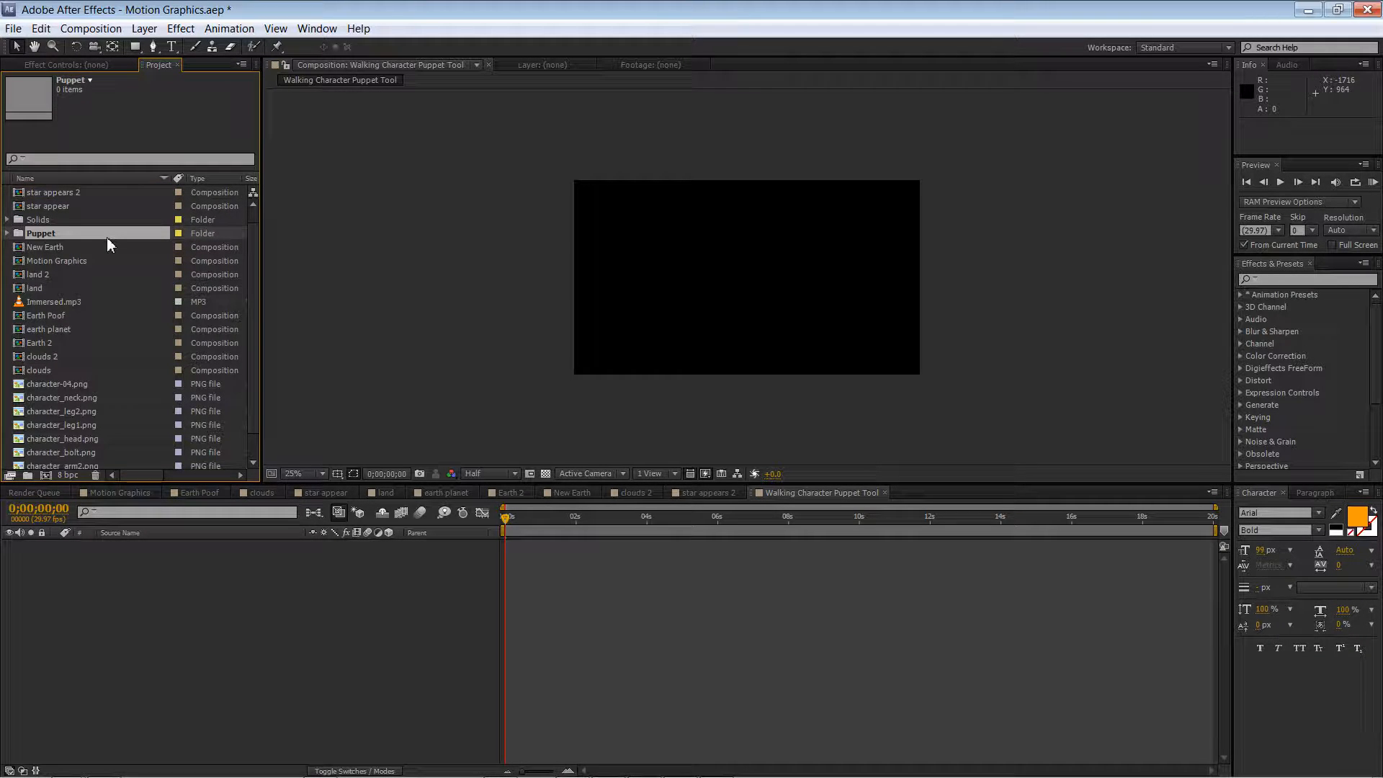
Step: Move all eight imported character PNG files into the Puppet folder and expand it
{"action": "scroll", "coordinate": [271, 346], "scroll_direction": "down", "scroll_amount": 3}
{"action": "scroll", "coordinate": [106, 349], "scroll_direction": "down", "scroll_amount": 2}
{"action": "left_click", "coordinate": [90, 357]}
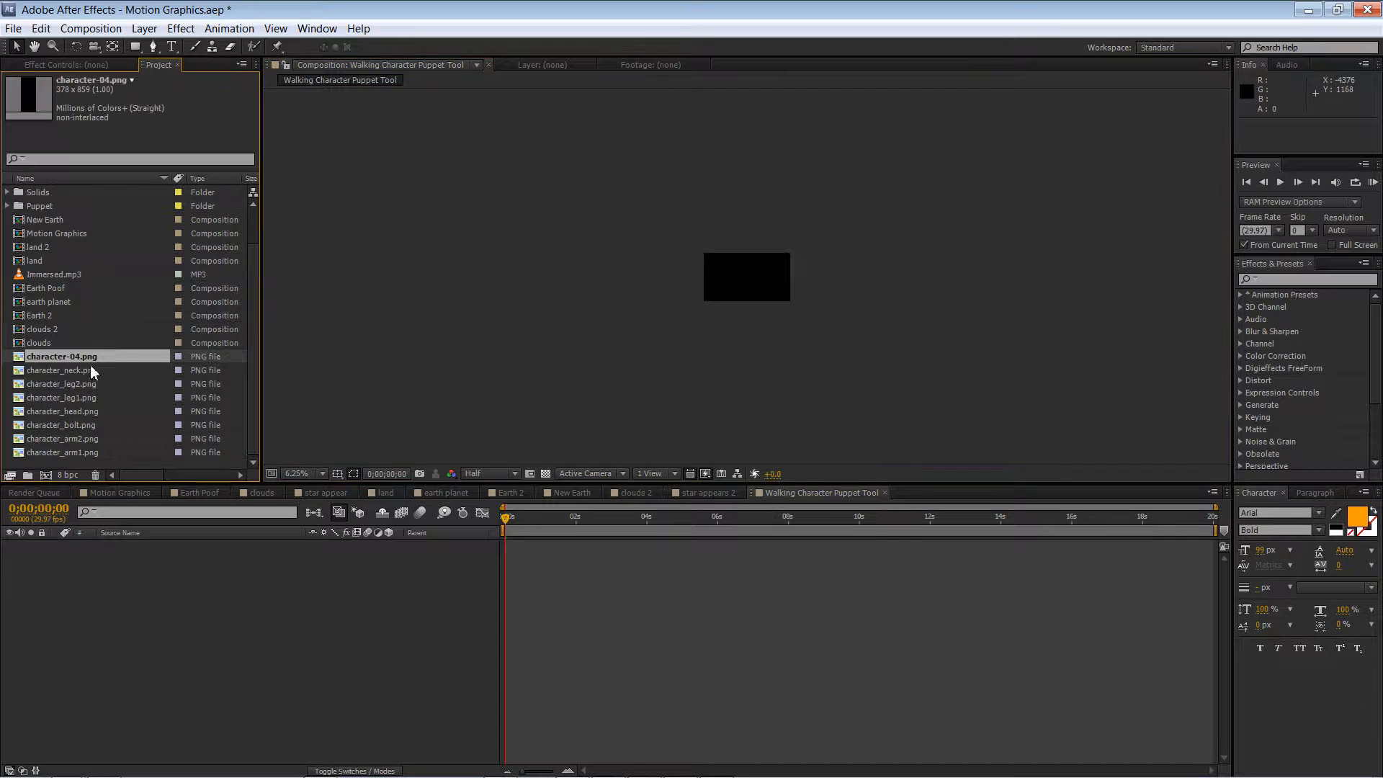
{"action": "left_click", "coordinate": [70, 452], "text": "shift"}
{"action": "scroll", "coordinate": [79, 448], "scroll_direction": "up", "scroll_amount": 3}
{"action": "left_click_drag", "start_coordinate": [76, 403], "coordinate": [62, 247]}
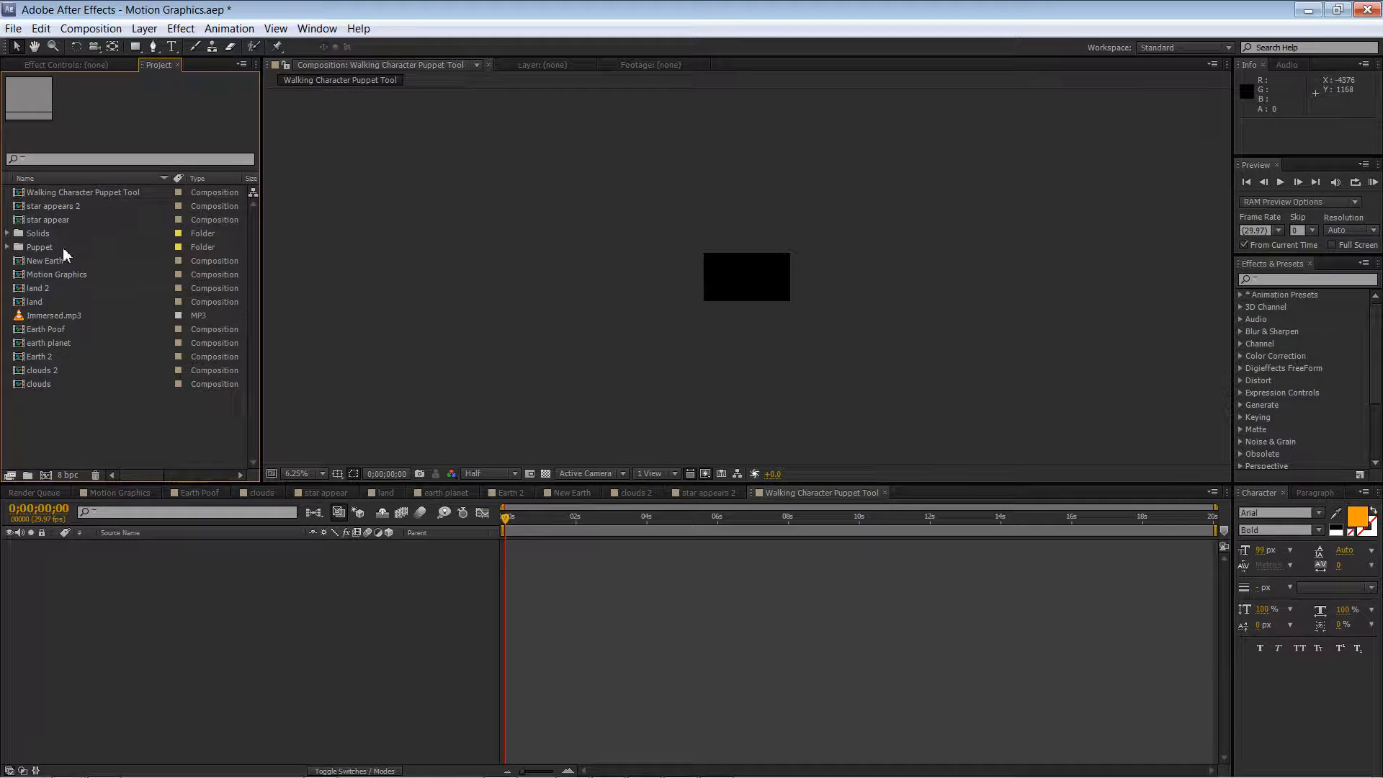
{"action": "left_click", "coordinate": [8, 247]}
Step: Fit the whole composition frame to the viewer's size
{"action": "scroll", "coordinate": [832, 338], "scroll_direction": "up", "scroll_amount": 3}
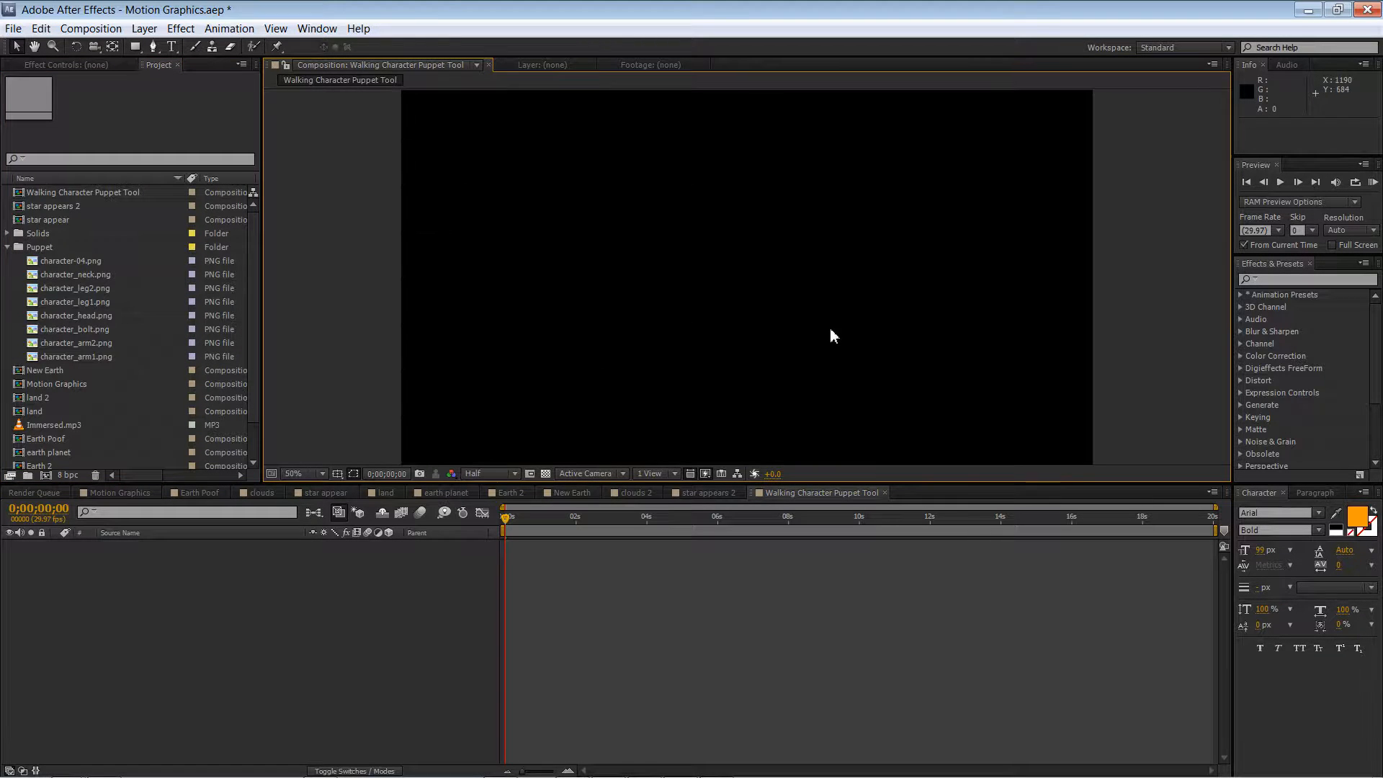
{"action": "scroll", "coordinate": [832, 333], "scroll_direction": "down", "scroll_amount": 1}
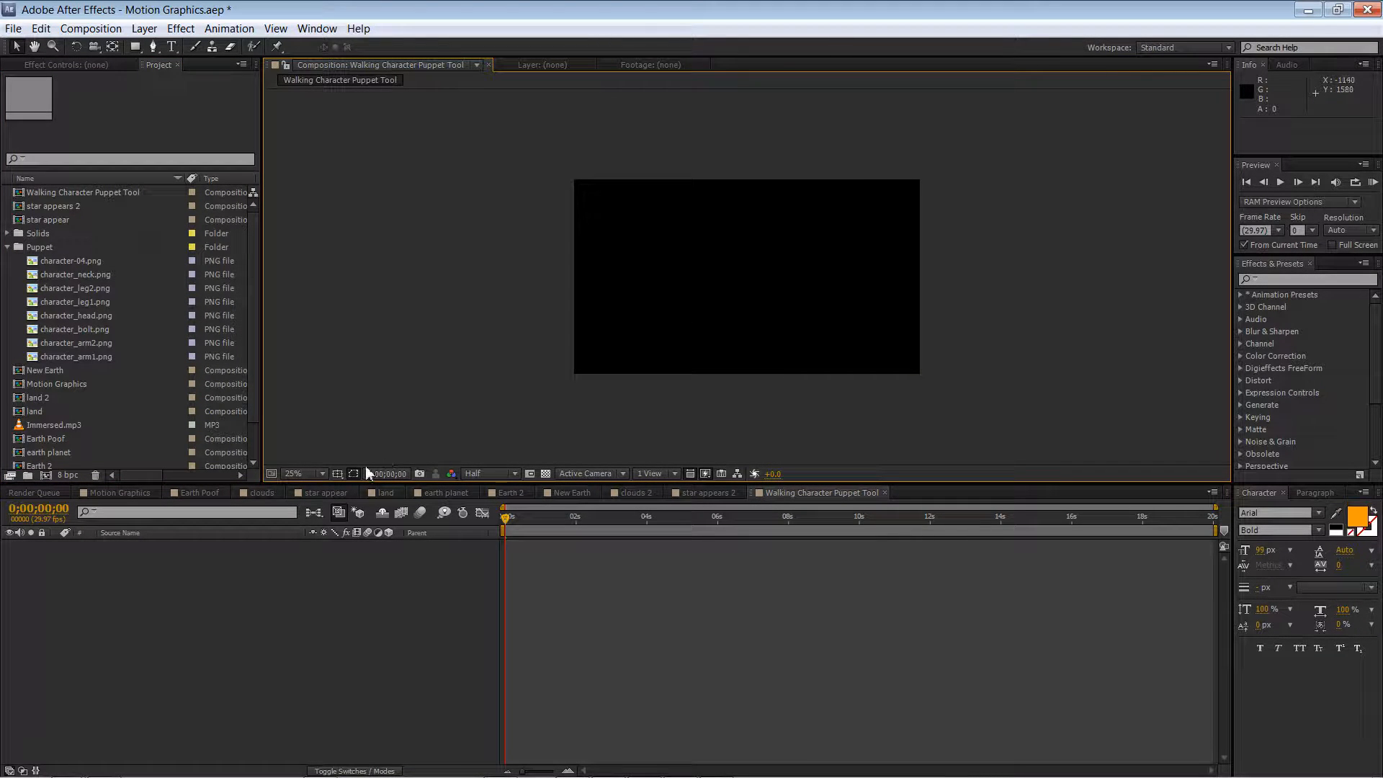
{"action": "left_click", "coordinate": [318, 473]}
{"action": "left_click", "coordinate": [312, 492]}
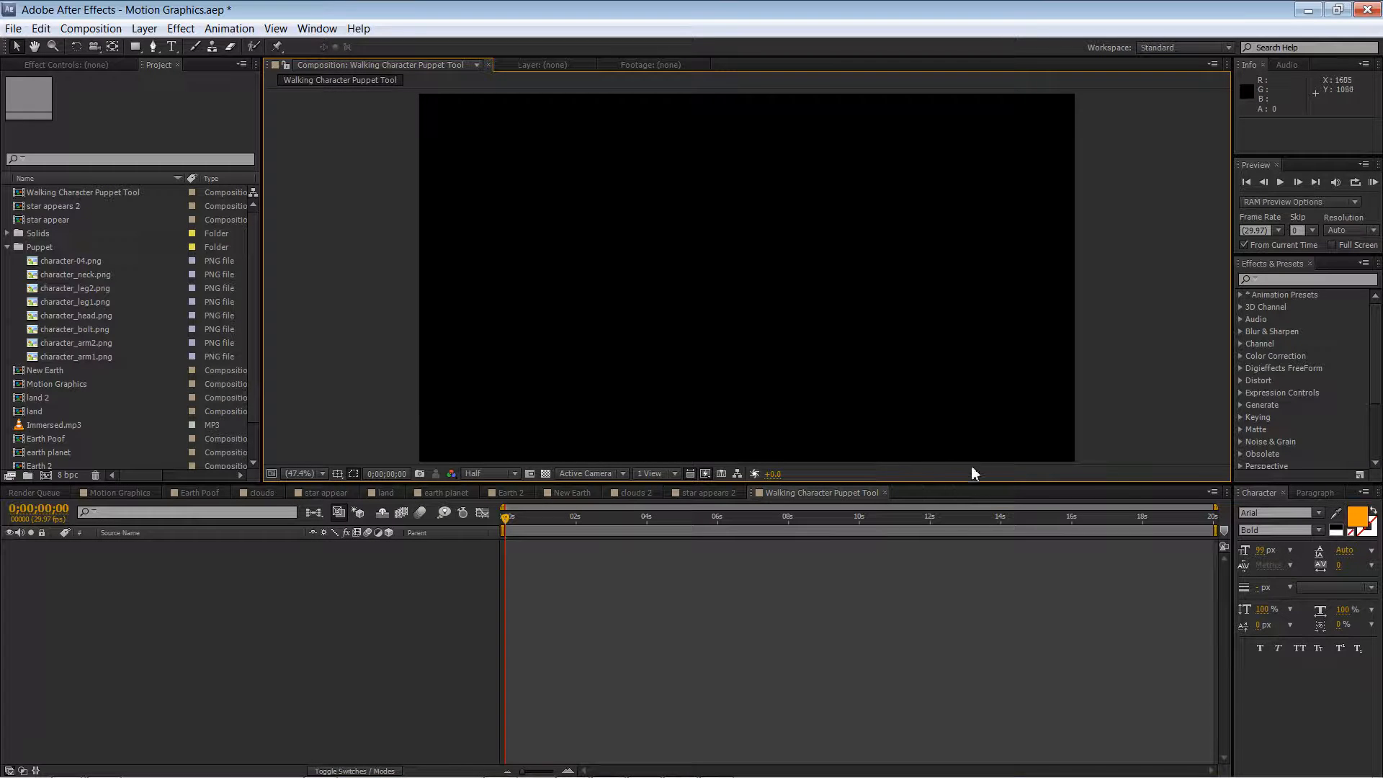
{"action": "left_click", "coordinate": [1230, 767]}
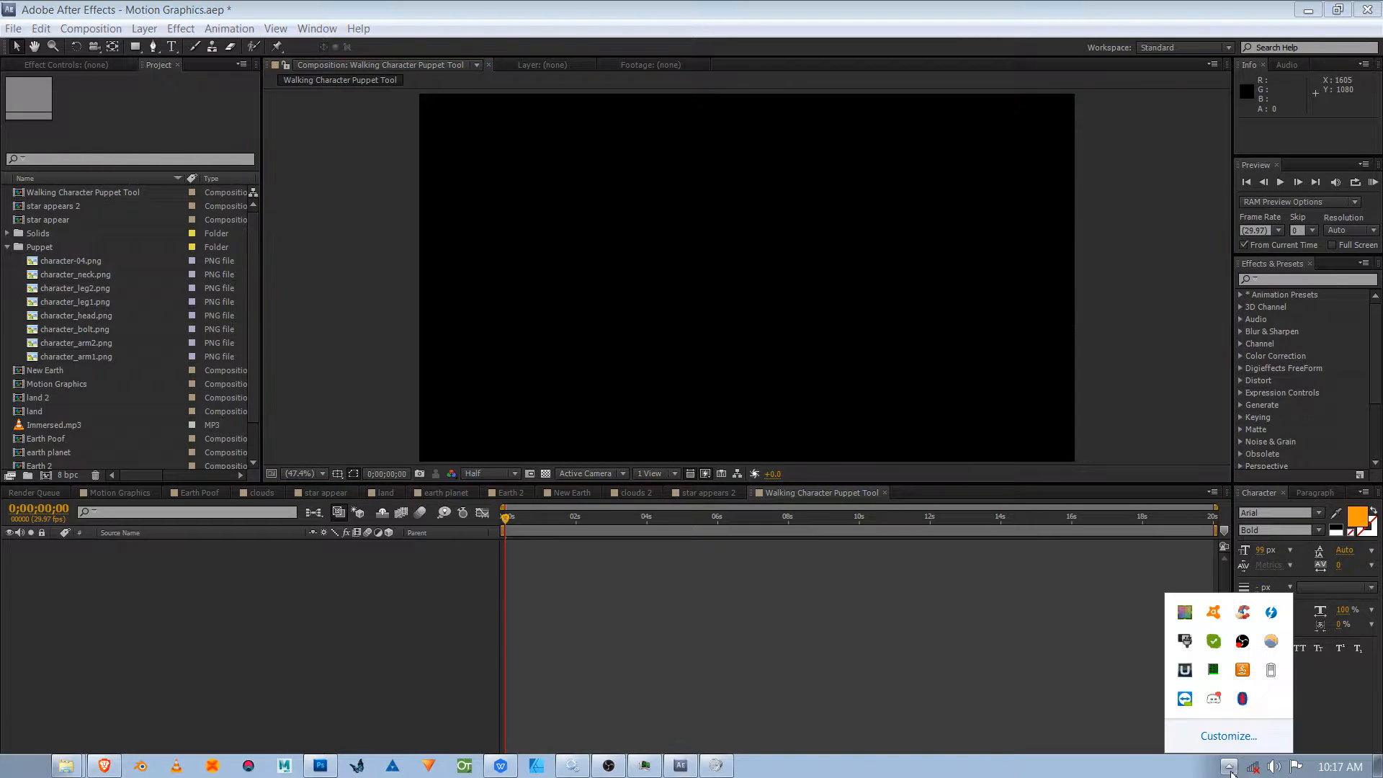
{"action": "left_click", "coordinate": [1191, 710]}
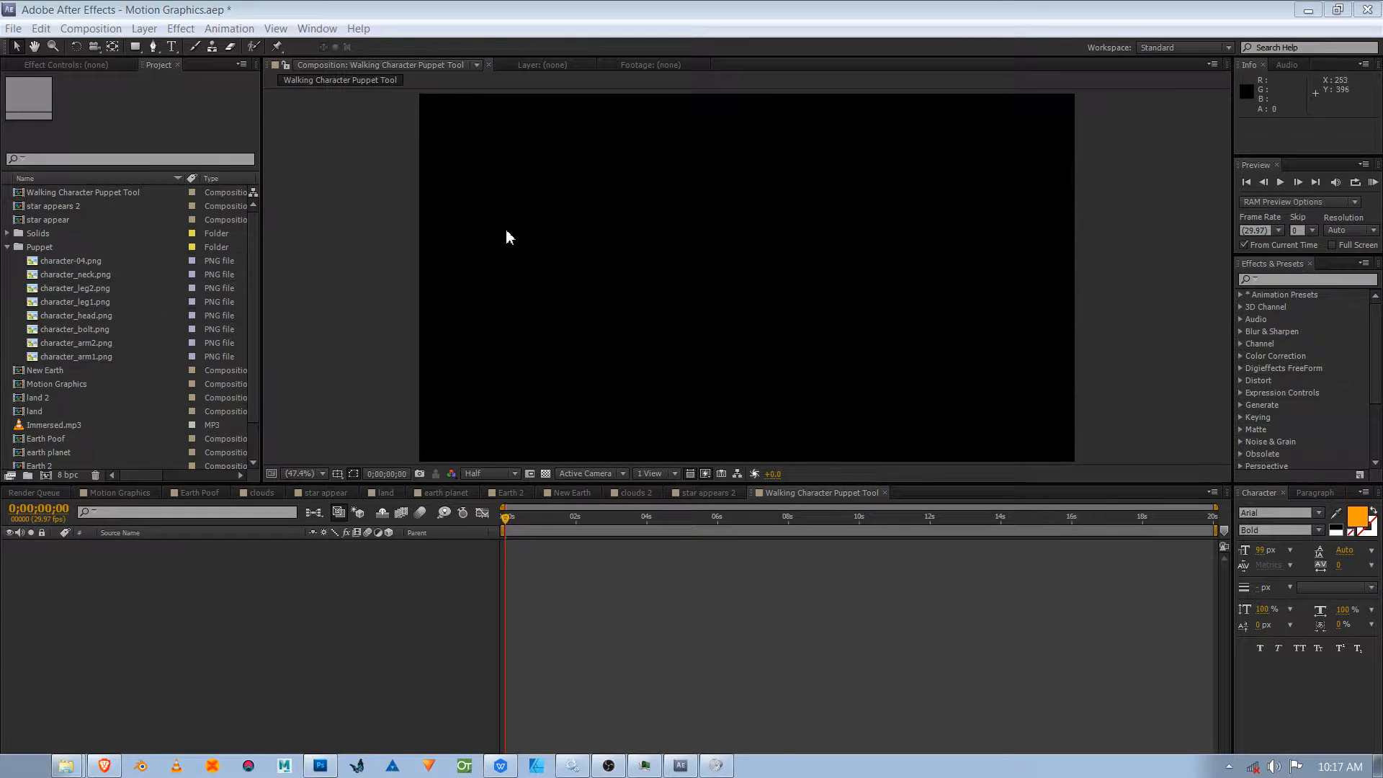
Step: Add a pale green solid of 1920 x 1080 px as the background of the Walking Character Puppet Tool composition
{"action": "right_click", "coordinate": [682, 227]}
{"action": "mouse_move", "coordinate": [760, 247]}
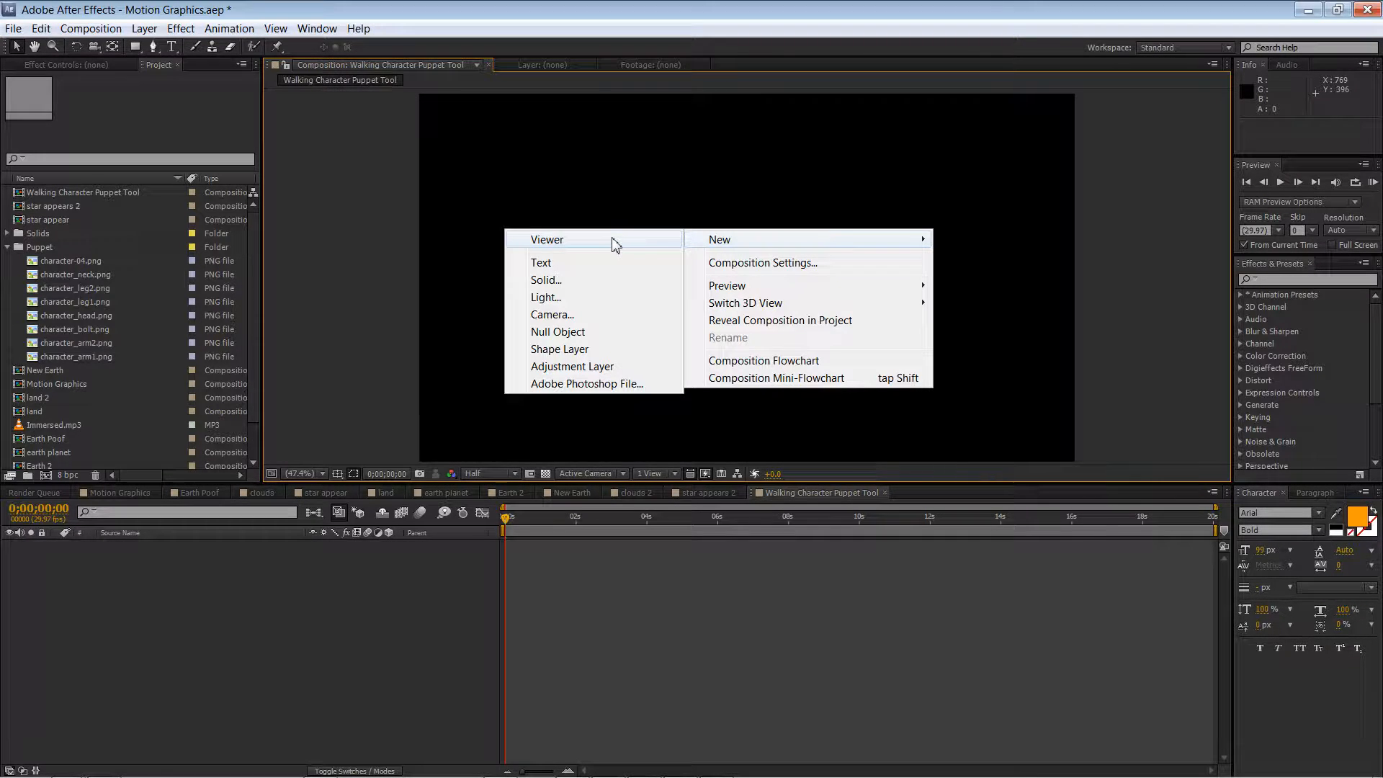
{"action": "left_click", "coordinate": [588, 281]}
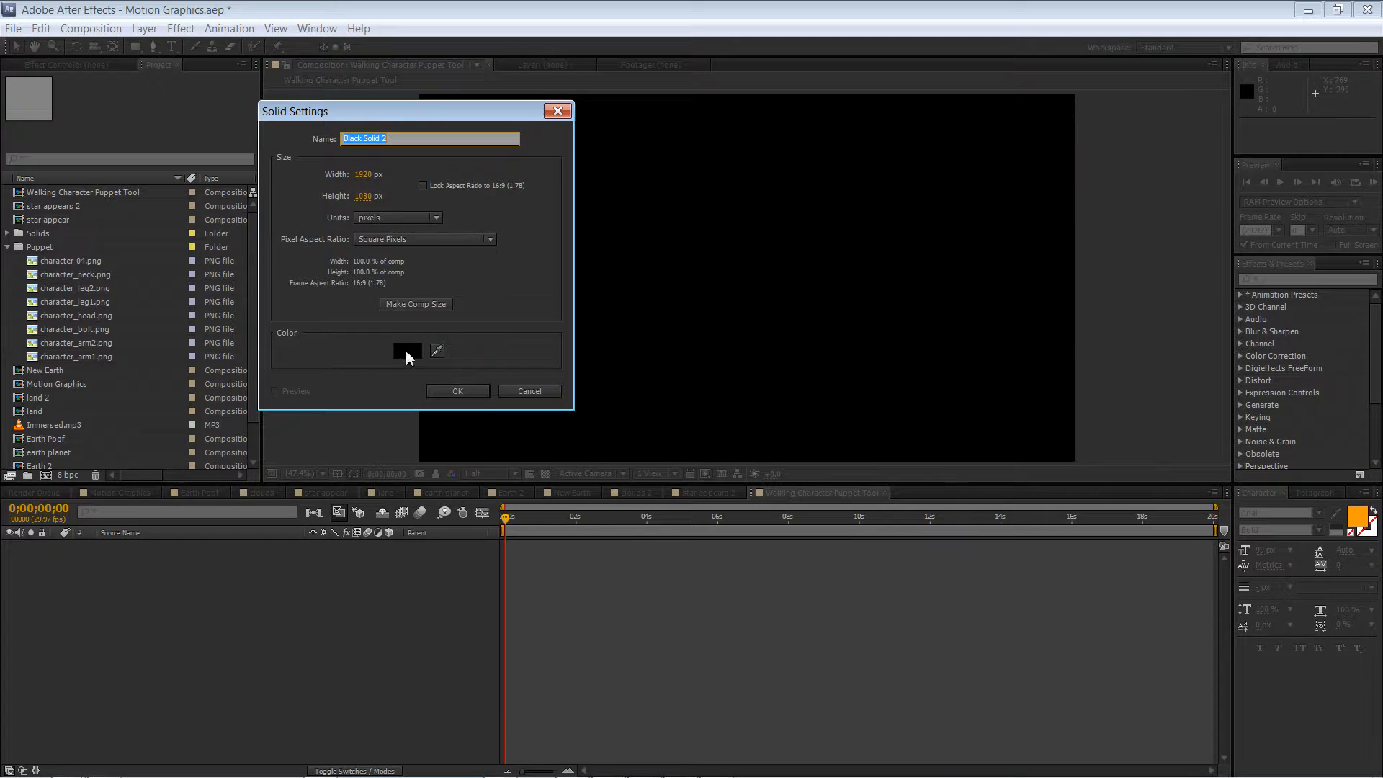
{"action": "left_click", "coordinate": [408, 352]}
{"action": "left_click_drag", "start_coordinate": [1095, 398], "coordinate": [1095, 384]}
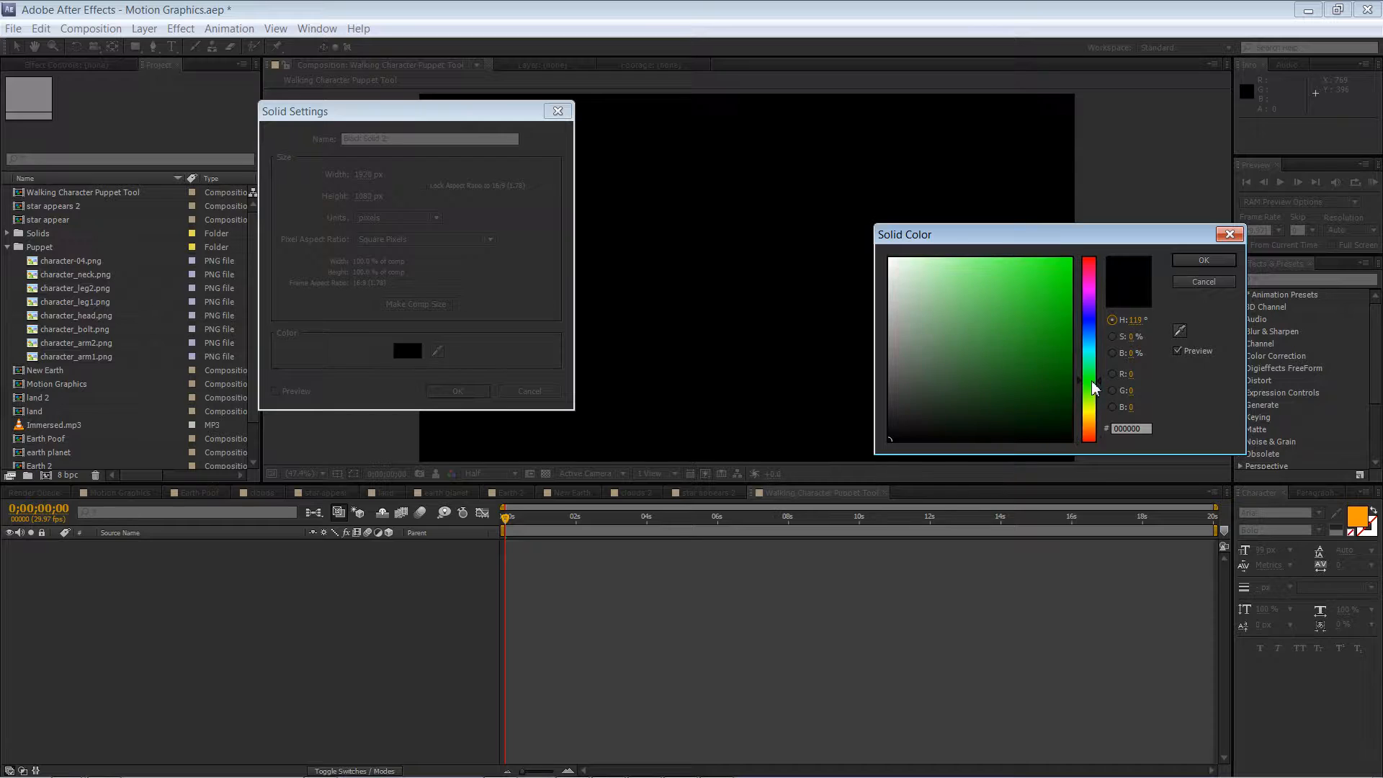
{"action": "left_click_drag", "start_coordinate": [991, 317], "coordinate": [927, 263]}
{"action": "left_click", "coordinate": [1193, 262]}
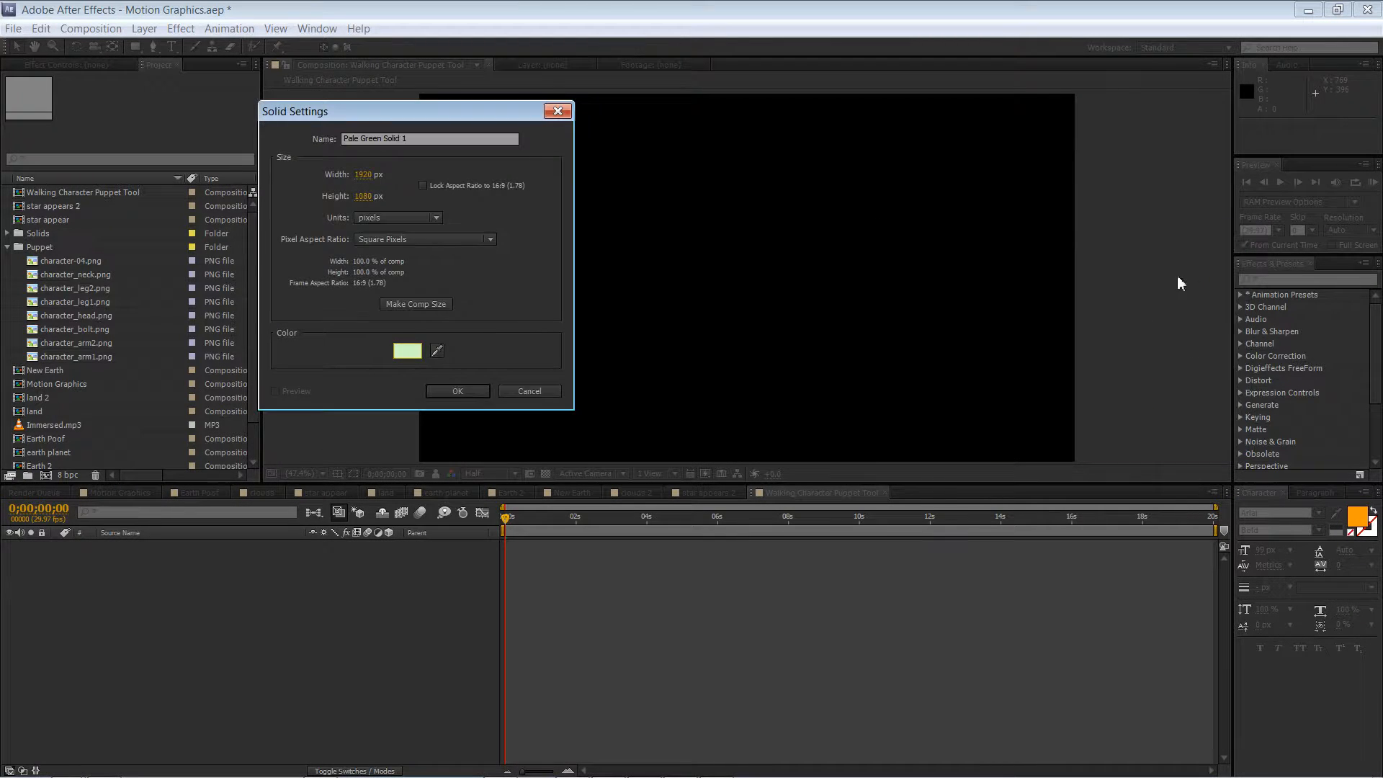
{"action": "left_click", "coordinate": [457, 390]}
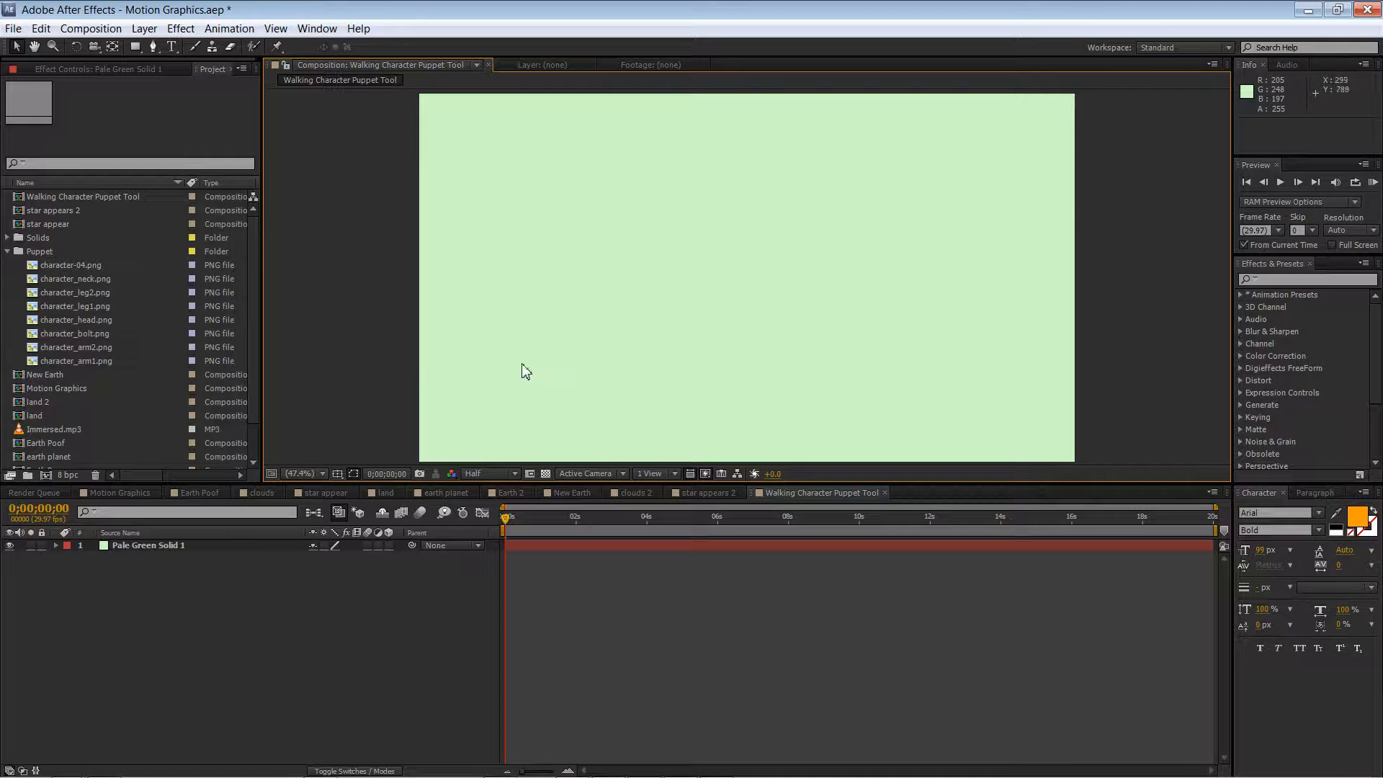
Step: Apply the Ramp effect to the pale green background solid
{"action": "left_click", "coordinate": [974, 283]}
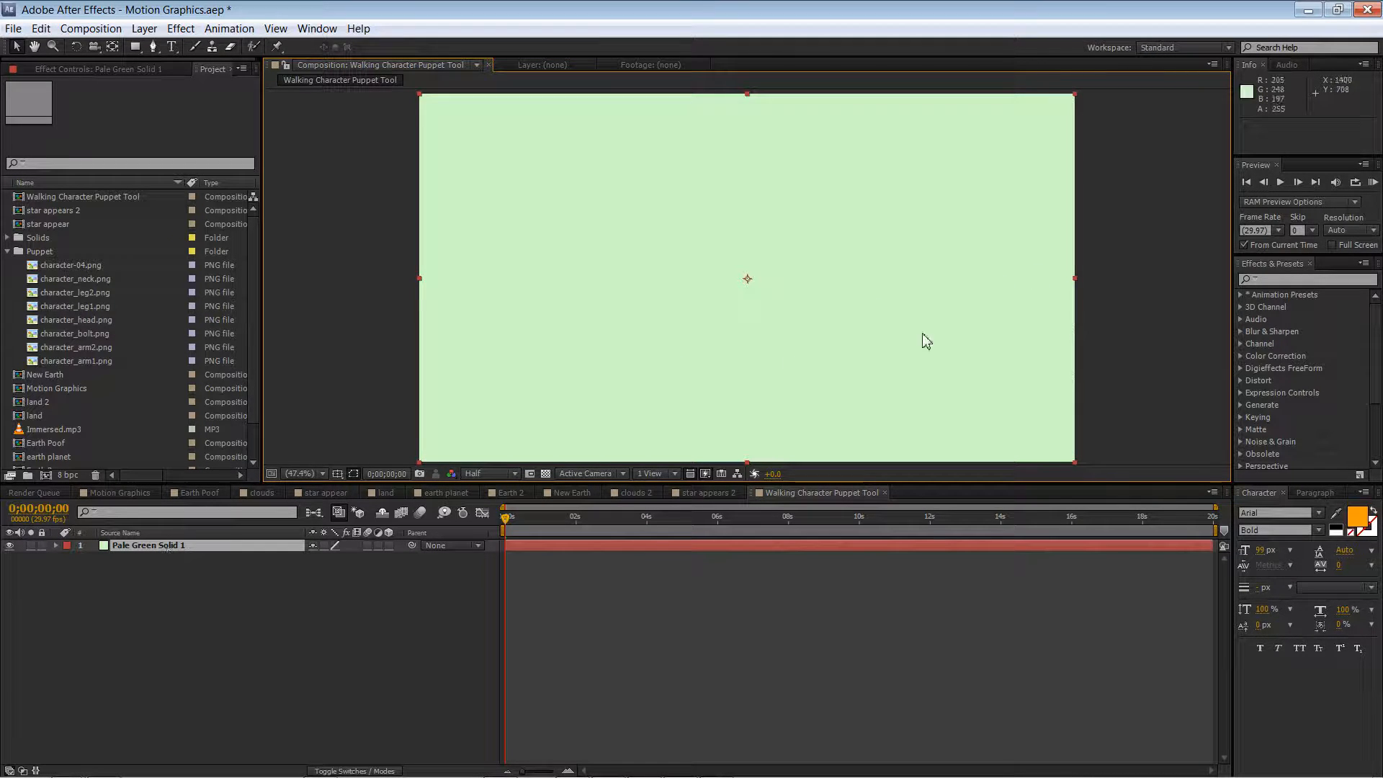
{"action": "left_click", "coordinate": [1283, 280]}
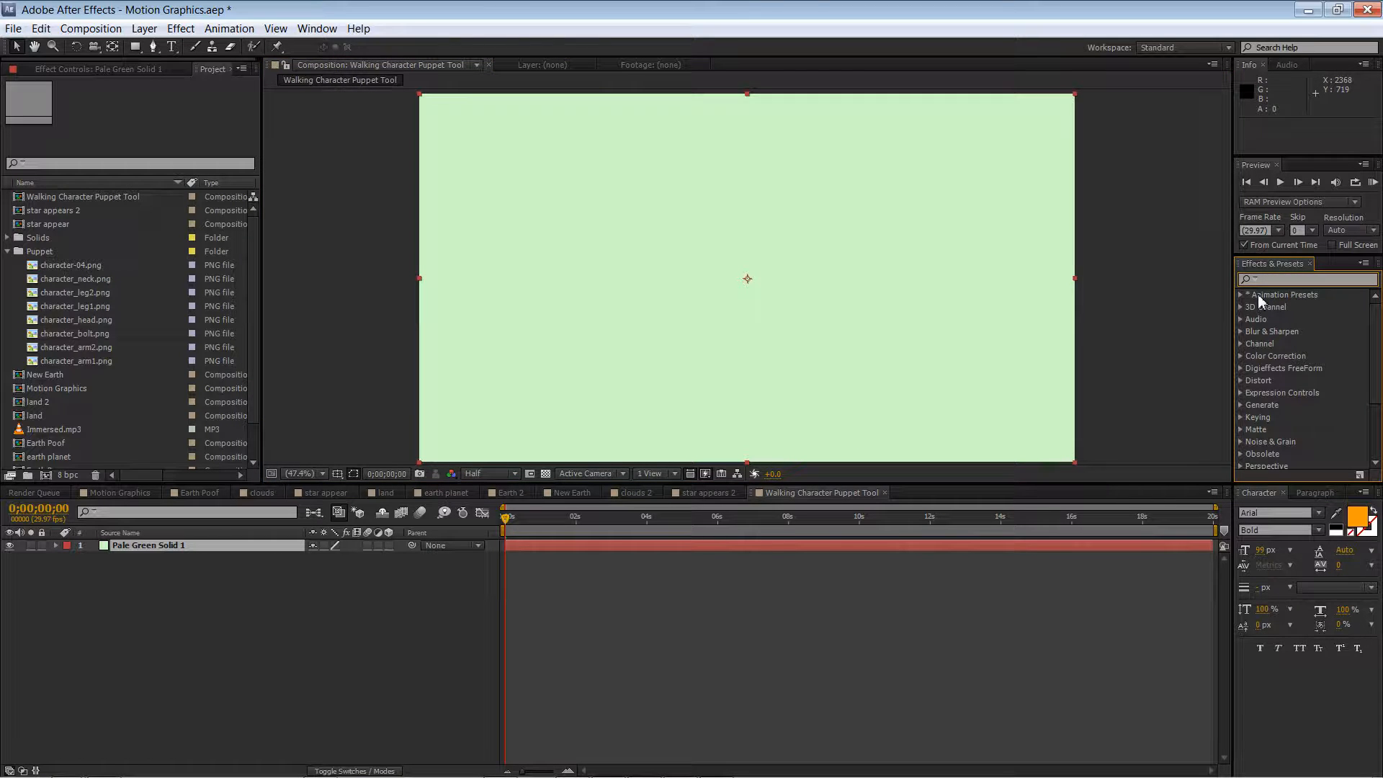
{"action": "type", "text": "ramp"}
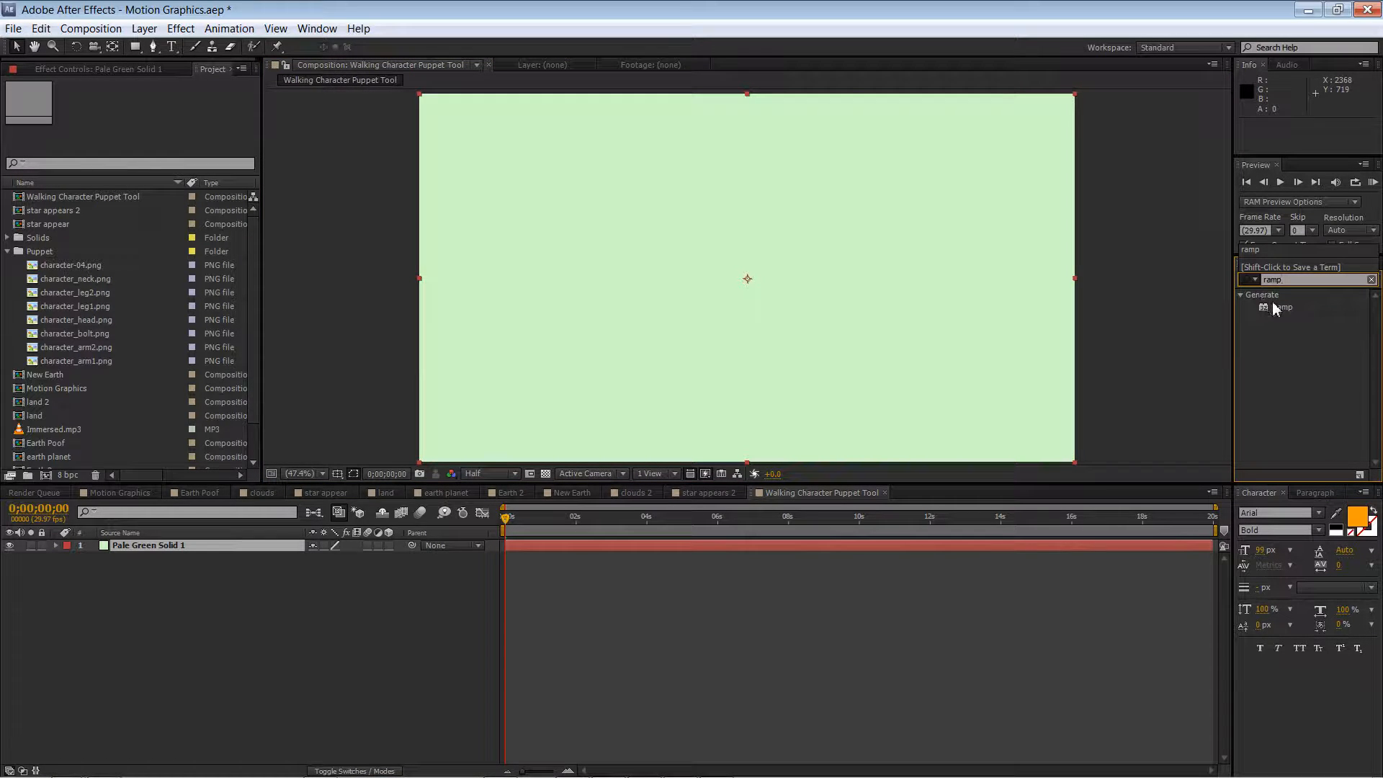
{"action": "left_click_drag", "start_coordinate": [1273, 302], "coordinate": [936, 321]}
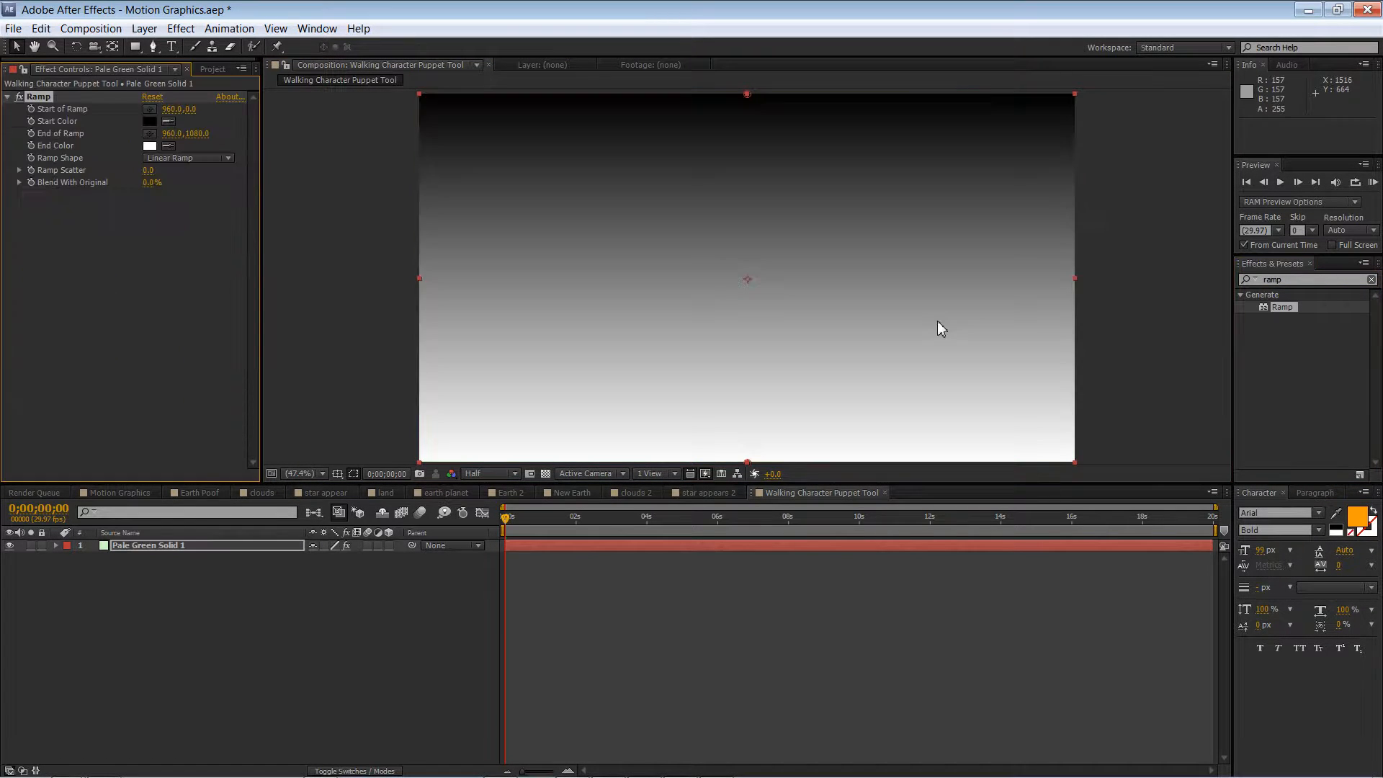
Step: Set the Ramp effect's start color to a pale yellow-green, F2FFCB
{"action": "left_click", "coordinate": [150, 122]}
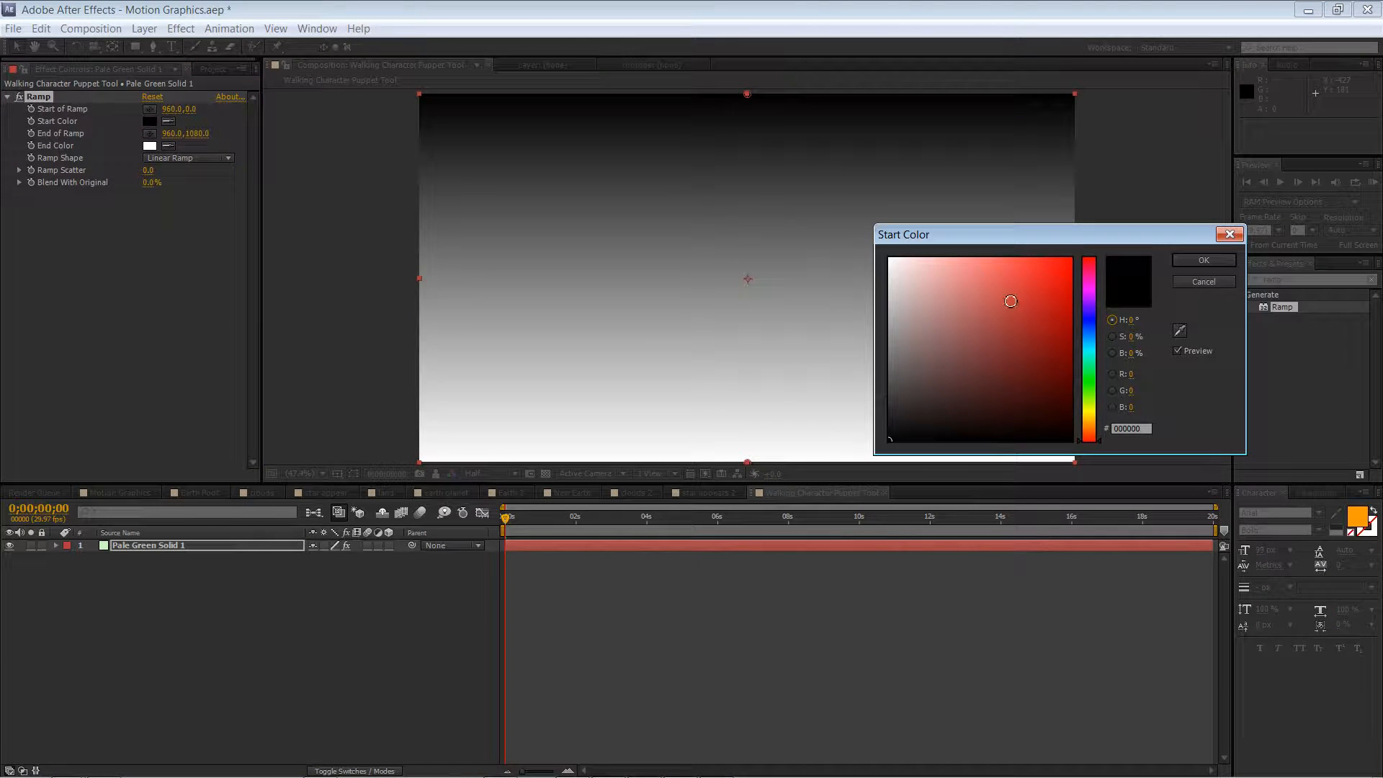
{"action": "left_click", "coordinate": [1088, 402]}
{"action": "left_click_drag", "start_coordinate": [1004, 300], "coordinate": [927, 242]}
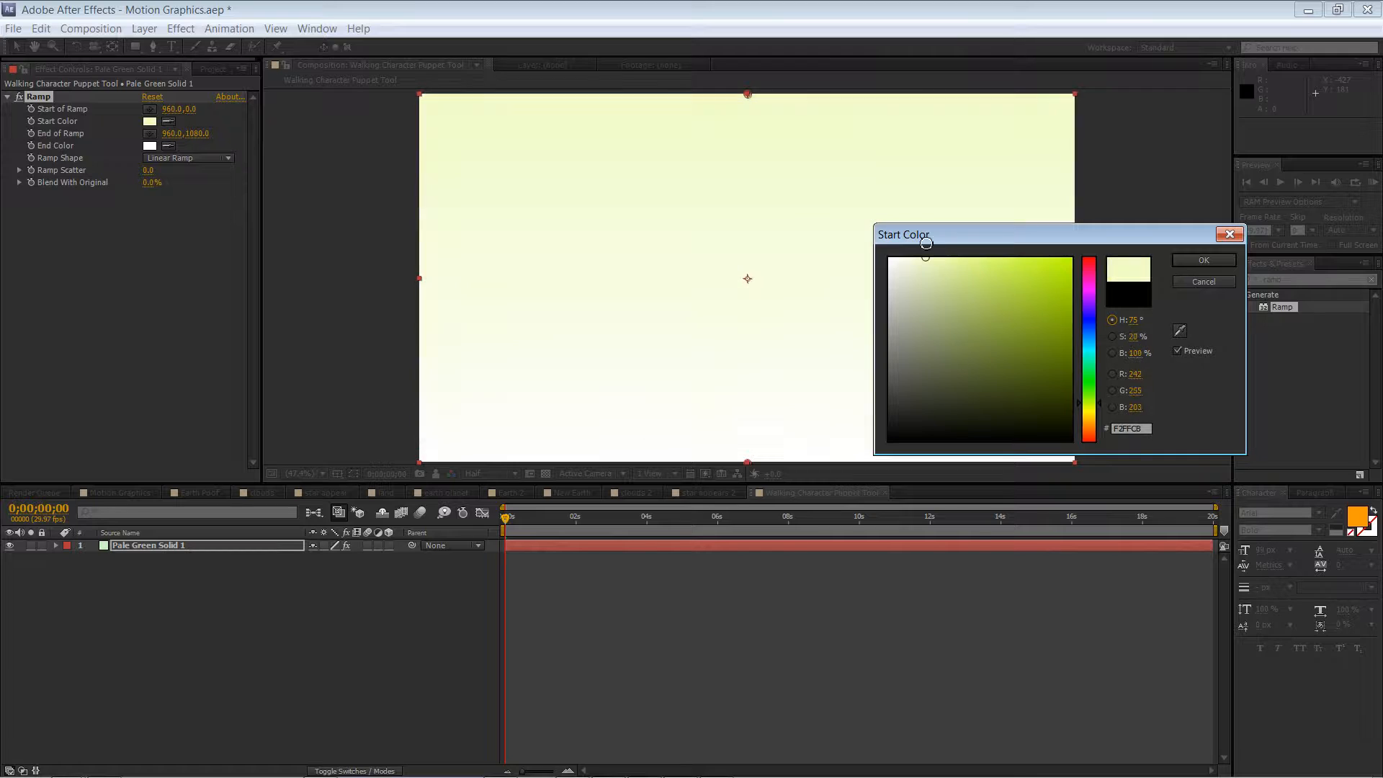
{"action": "left_click", "coordinate": [1186, 258]}
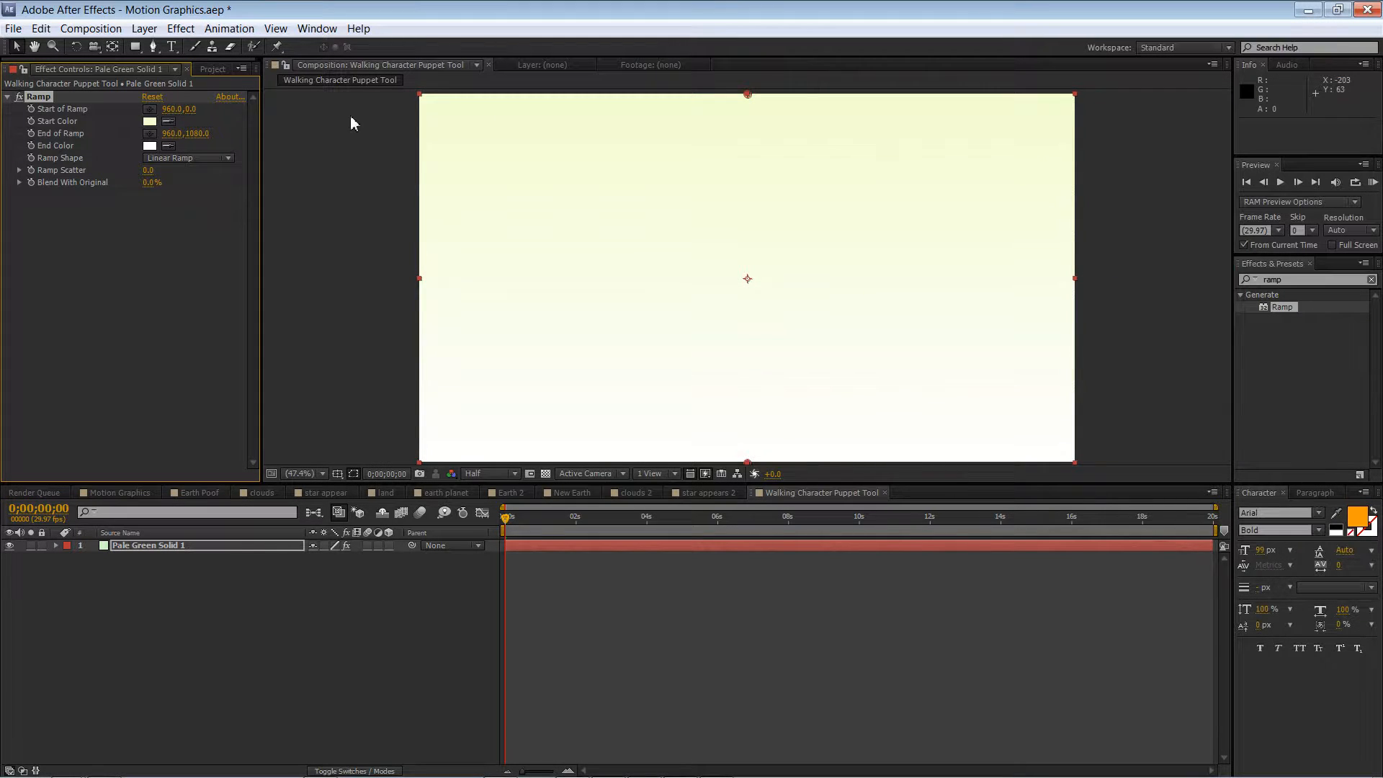
Step: Set the Ramp effect's end color to a muted green, 9FD28B, and deselect the solid
{"action": "left_click", "coordinate": [151, 146]}
{"action": "left_click", "coordinate": [1087, 390]}
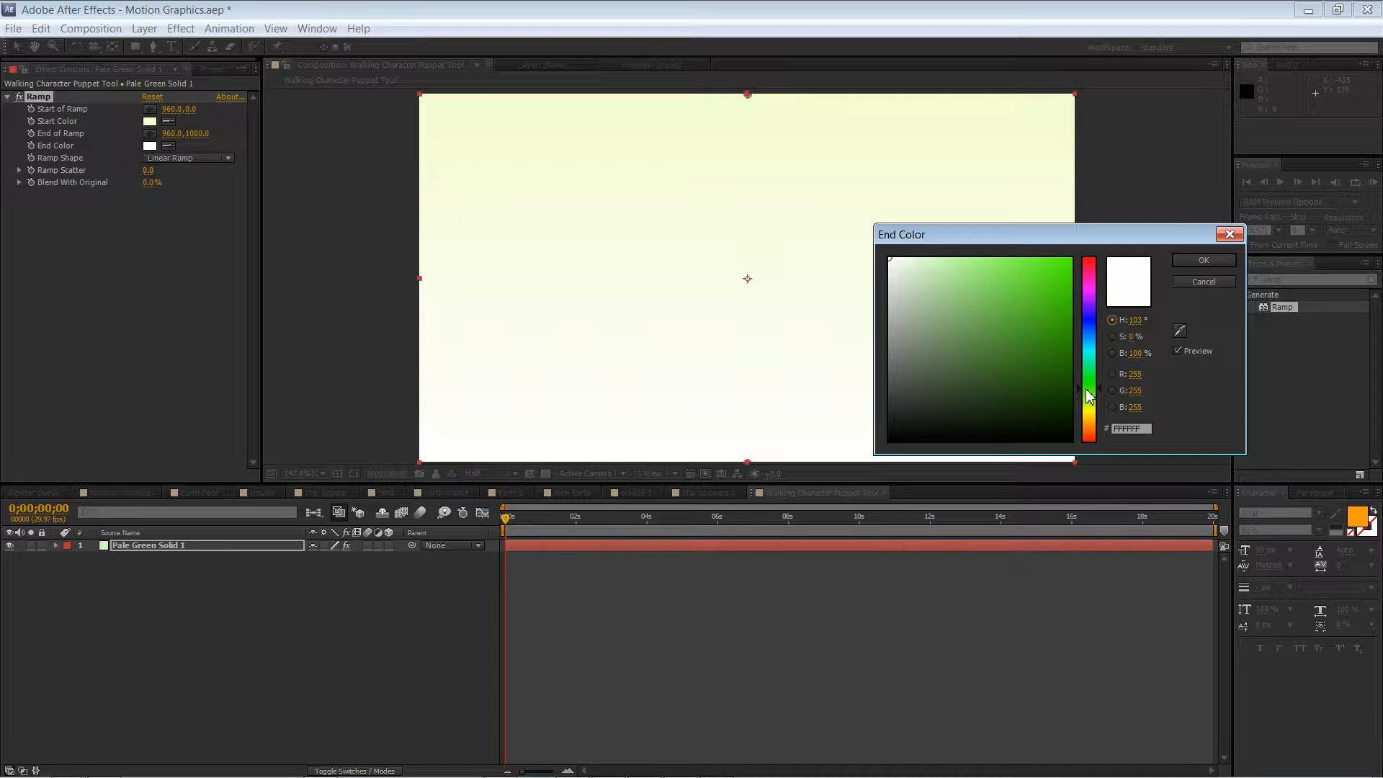
{"action": "left_click_drag", "start_coordinate": [976, 335], "coordinate": [952, 291]}
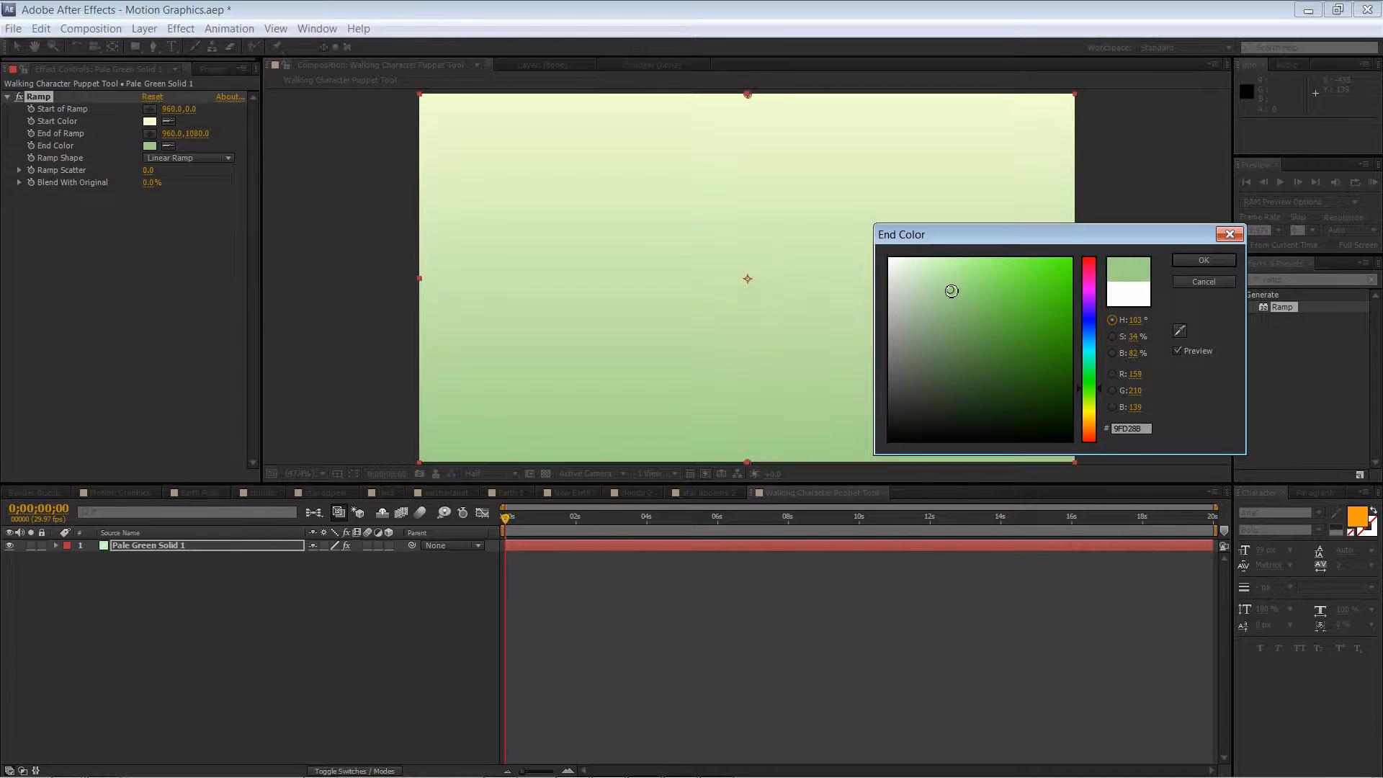
{"action": "left_click", "coordinate": [1195, 262]}
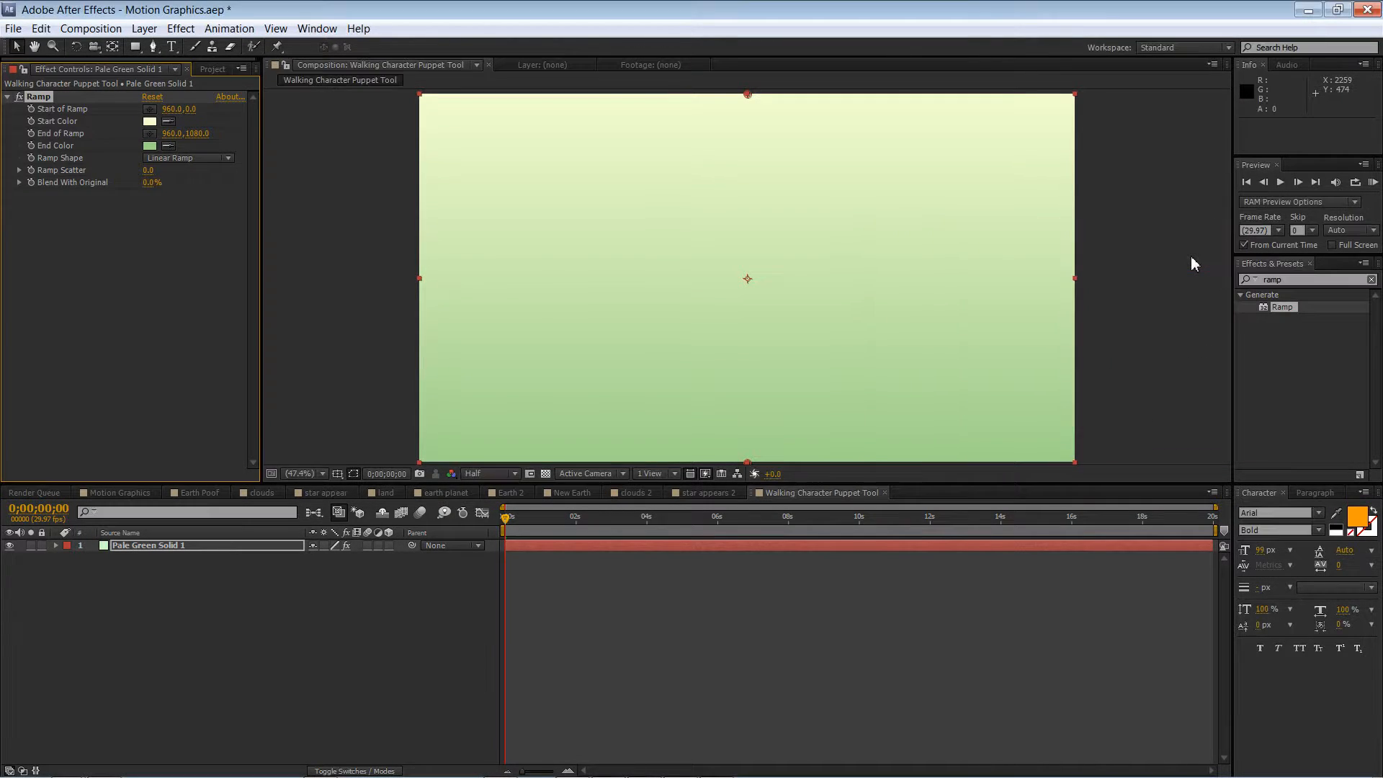
{"action": "left_click", "coordinate": [1103, 291]}
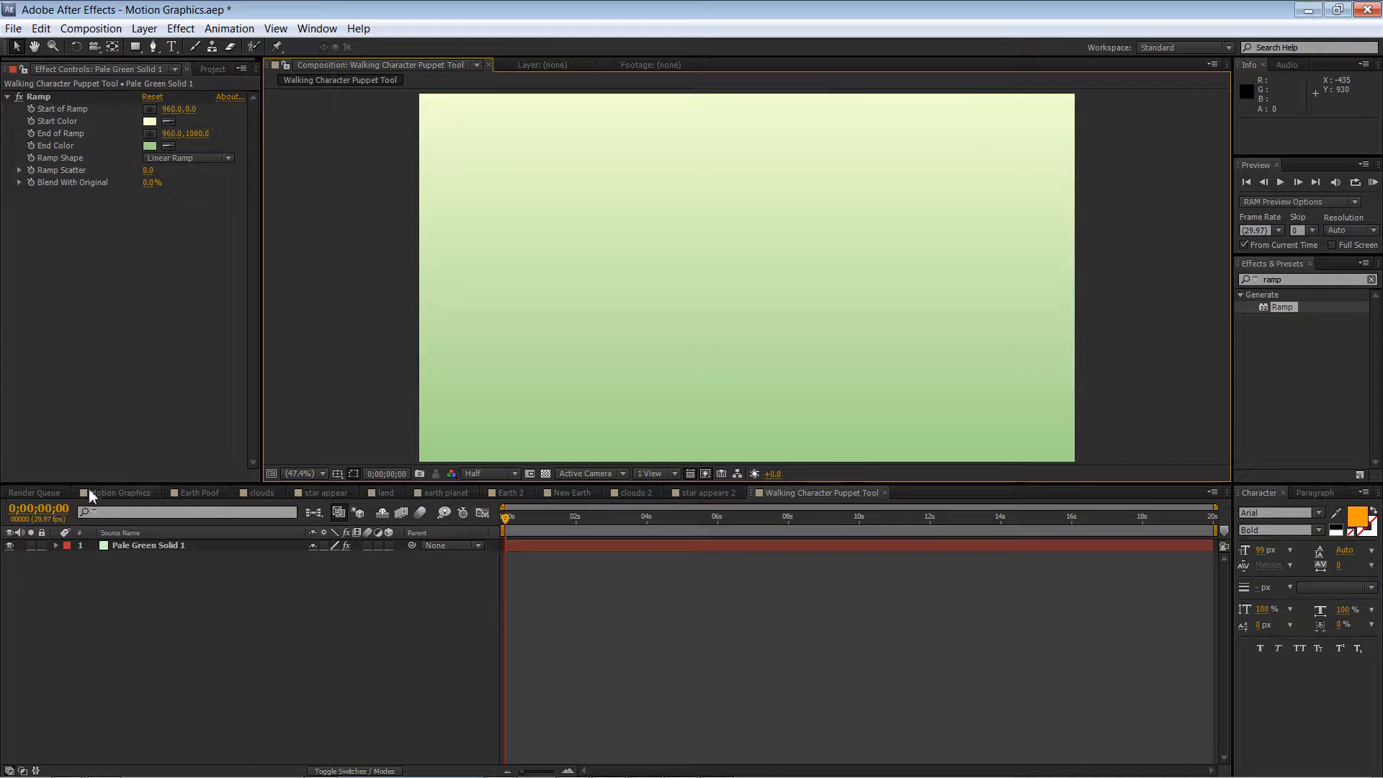
Step: Undo a trial move of the background solid and lock its layer
{"action": "mouse_move", "coordinate": [739, 275]}
{"action": "left_mouse_down"}
{"action": "mouse_move", "coordinate": [678, 315]}
{"action": "mouse_move", "coordinate": [763, 272]}
{"action": "left_mouse_up"}
{"action": "key", "text": "ctrl+z"}
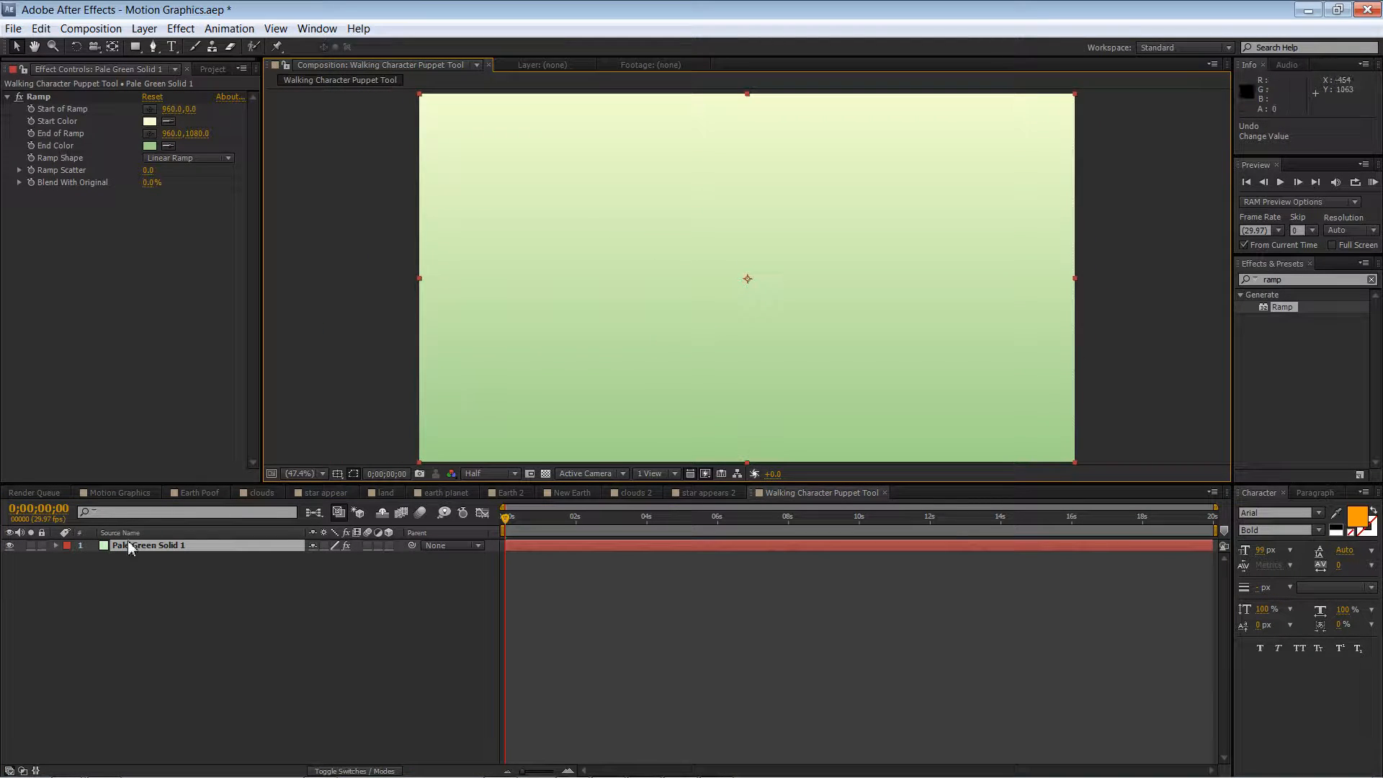
{"action": "left_click", "coordinate": [41, 546]}
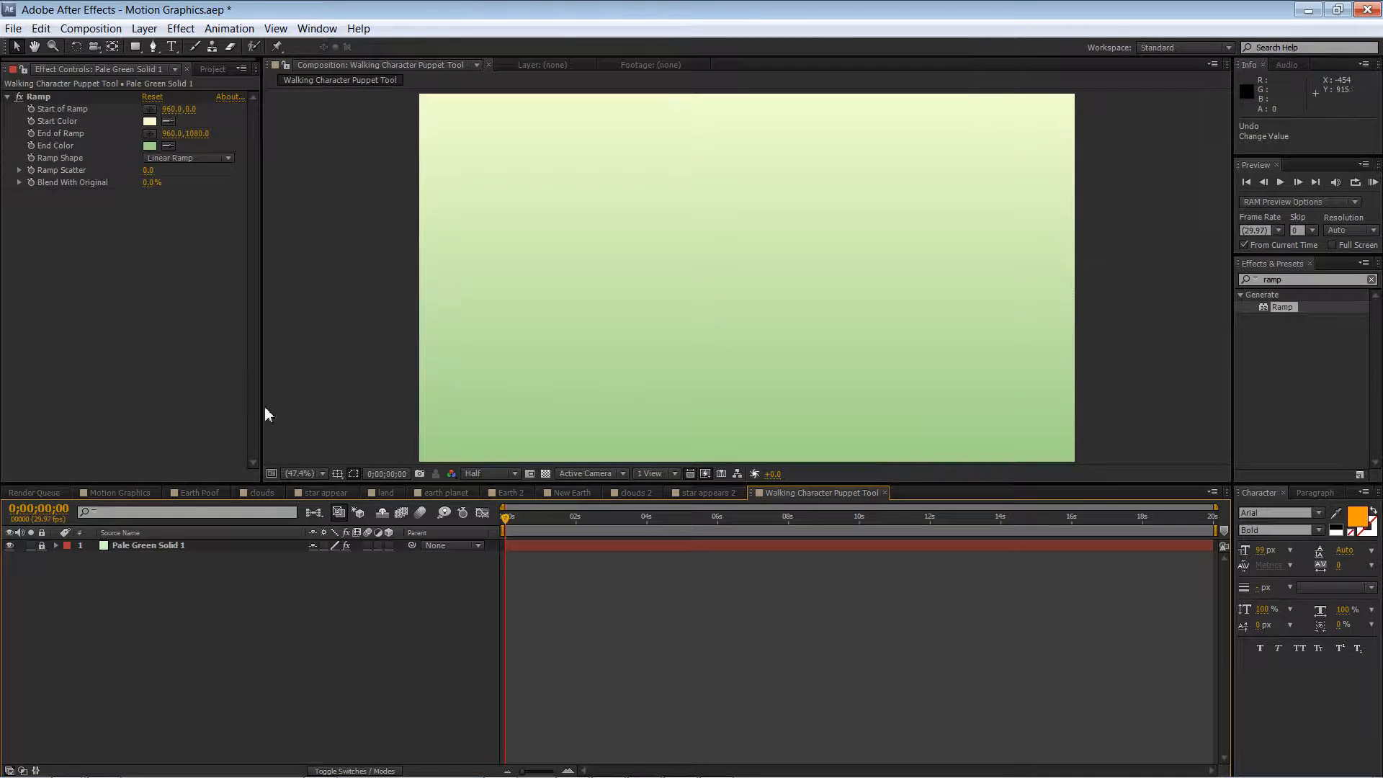
{"action": "left_click", "coordinate": [370, 329]}
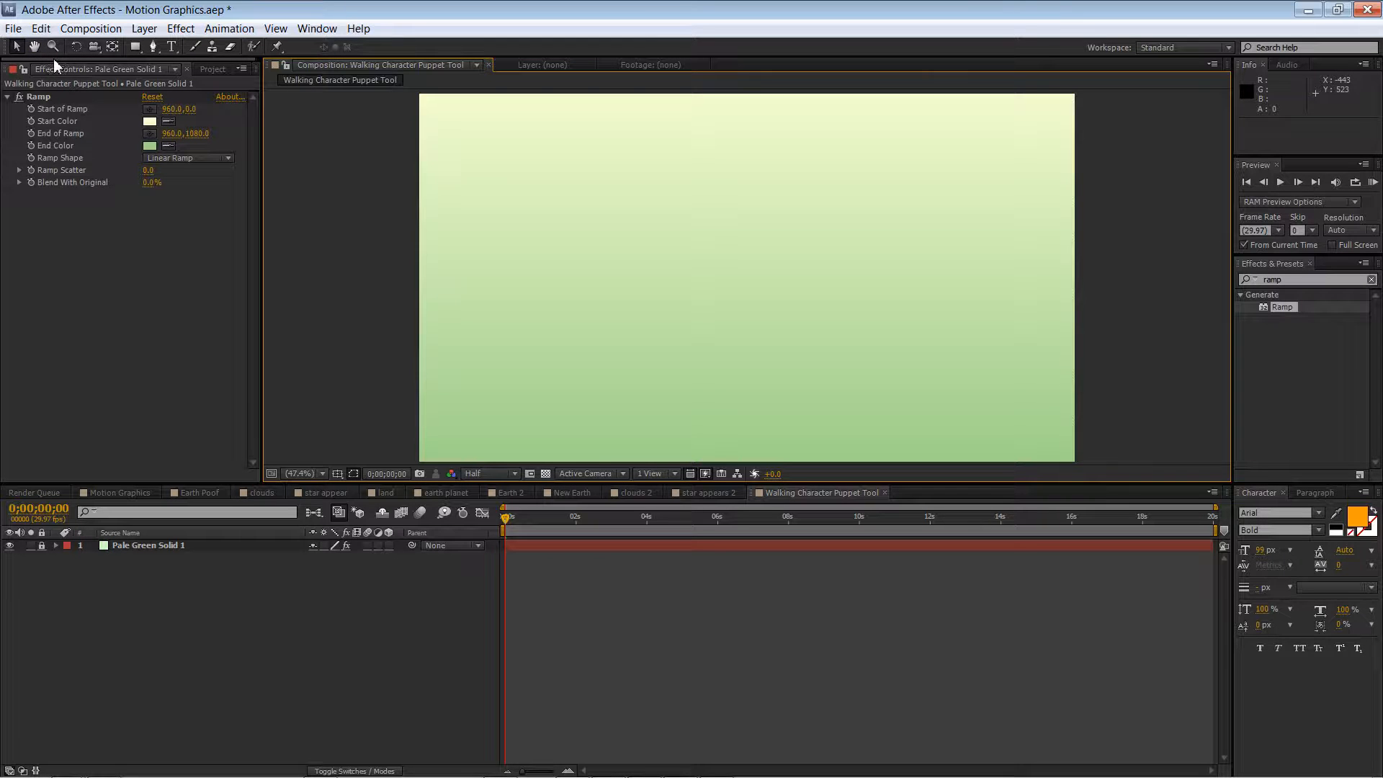
Step: Add character_head.png to the composition and place it near the top of the frame at about 795, 302
{"action": "left_click", "coordinate": [214, 70]}
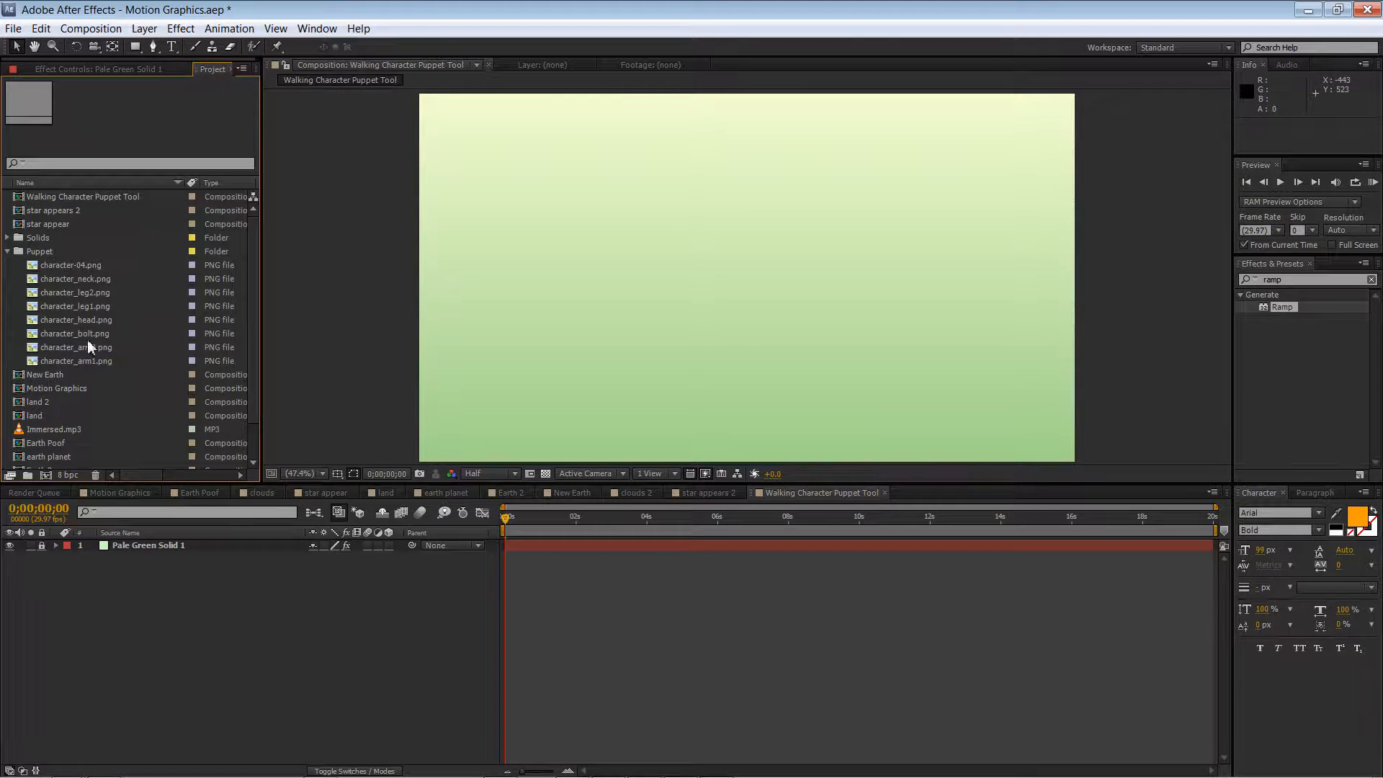
{"action": "left_click", "coordinate": [79, 266]}
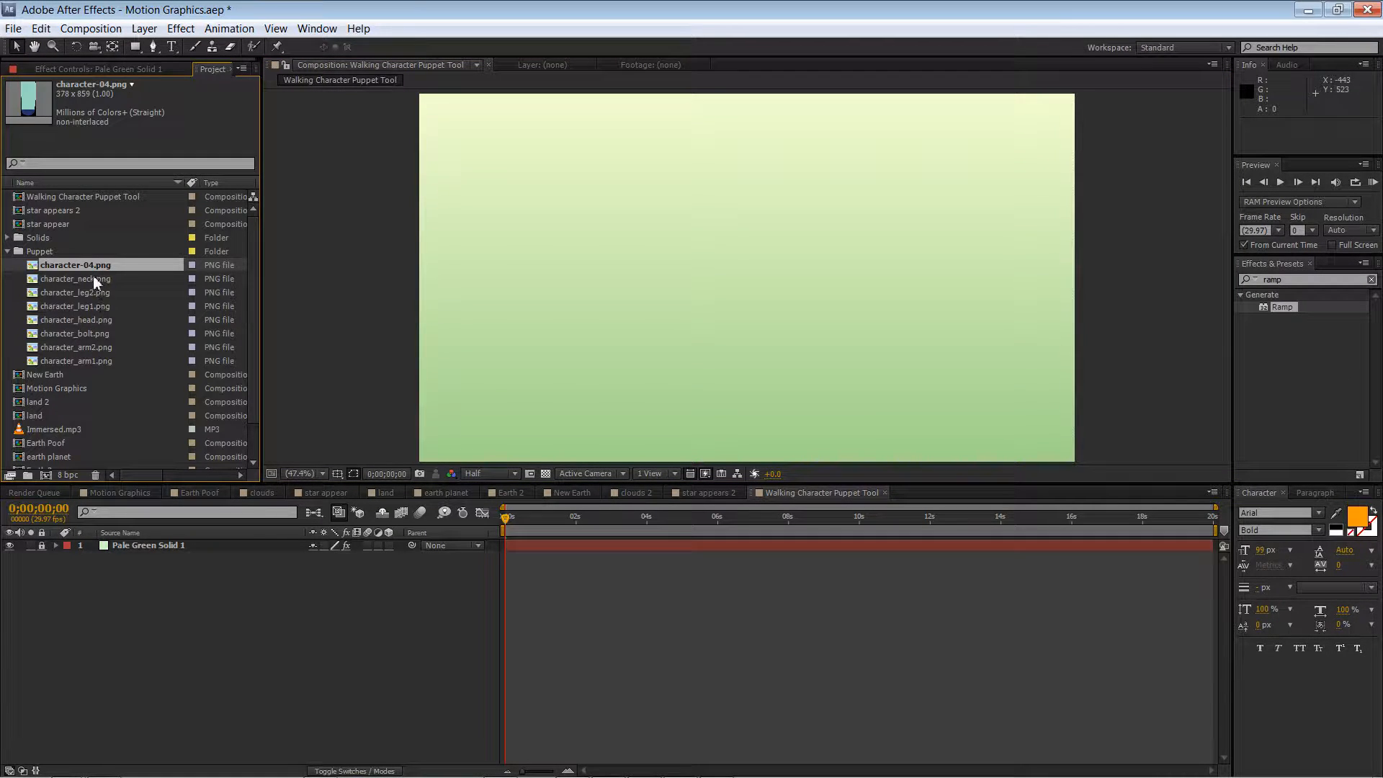
{"action": "left_click", "coordinate": [80, 317]}
{"action": "left_click_drag", "start_coordinate": [80, 317], "coordinate": [686, 234]}
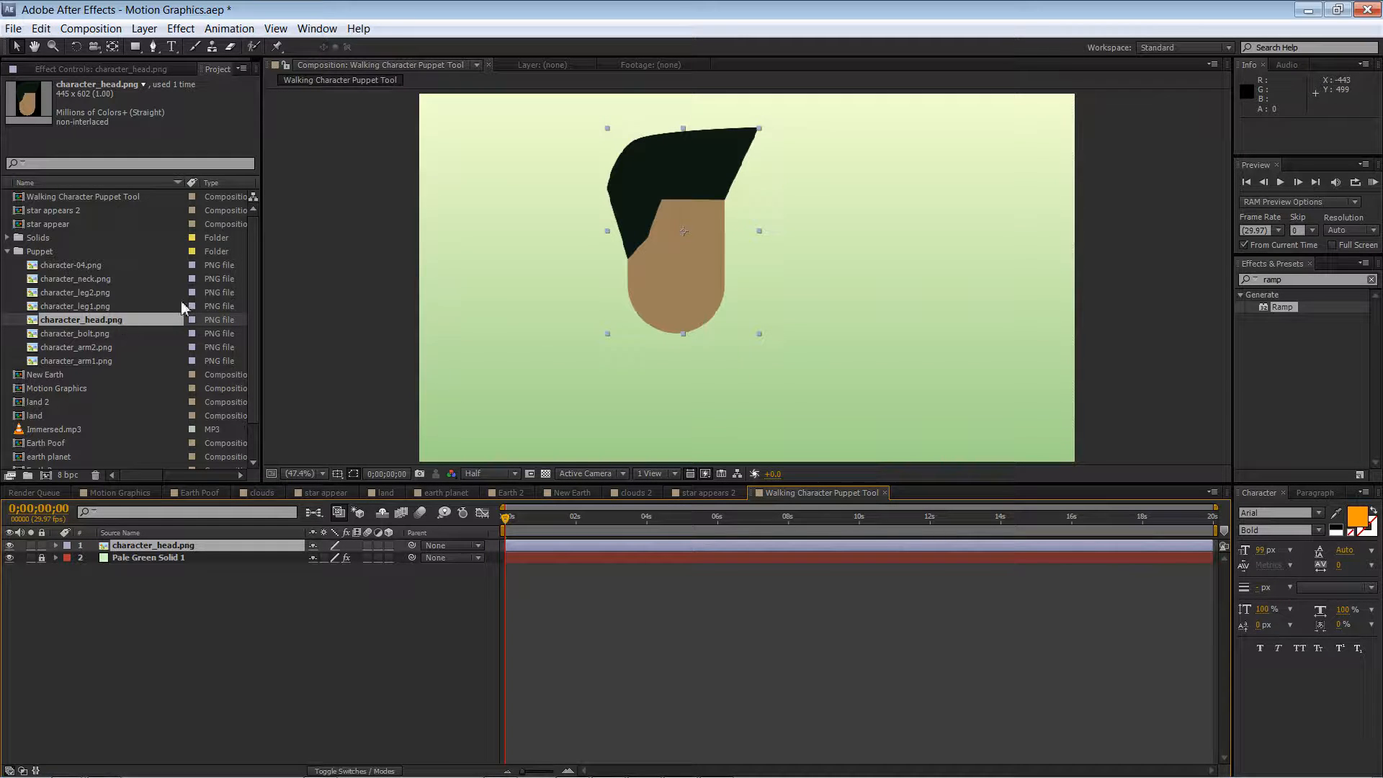
{"action": "left_click_drag", "start_coordinate": [713, 219], "coordinate": [721, 185]}
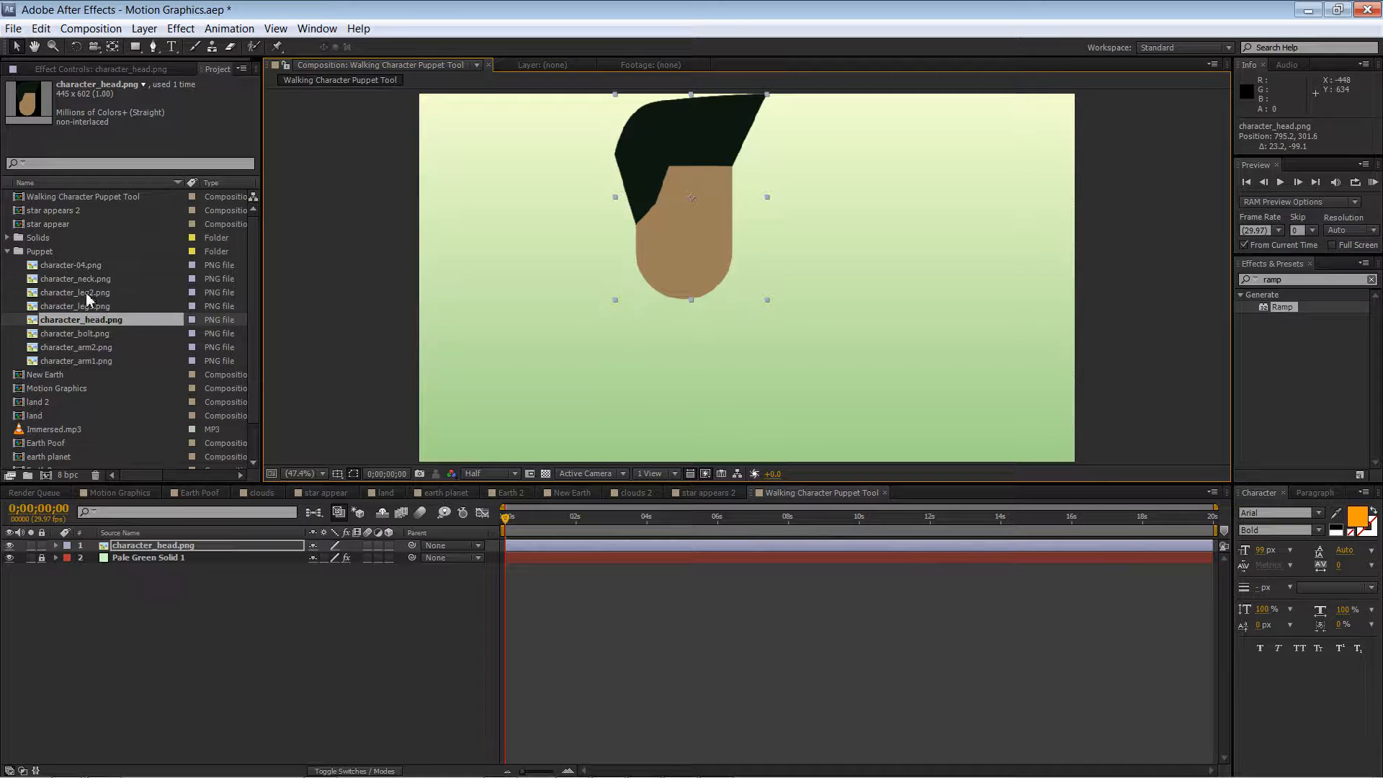
Step: Add character_neck.png, order its layer beneath the head, and center it under the chin at about 776, 603
{"action": "left_click_drag", "start_coordinate": [78, 279], "coordinate": [640, 310]}
{"action": "left_click_drag", "start_coordinate": [680, 305], "coordinate": [690, 325]}
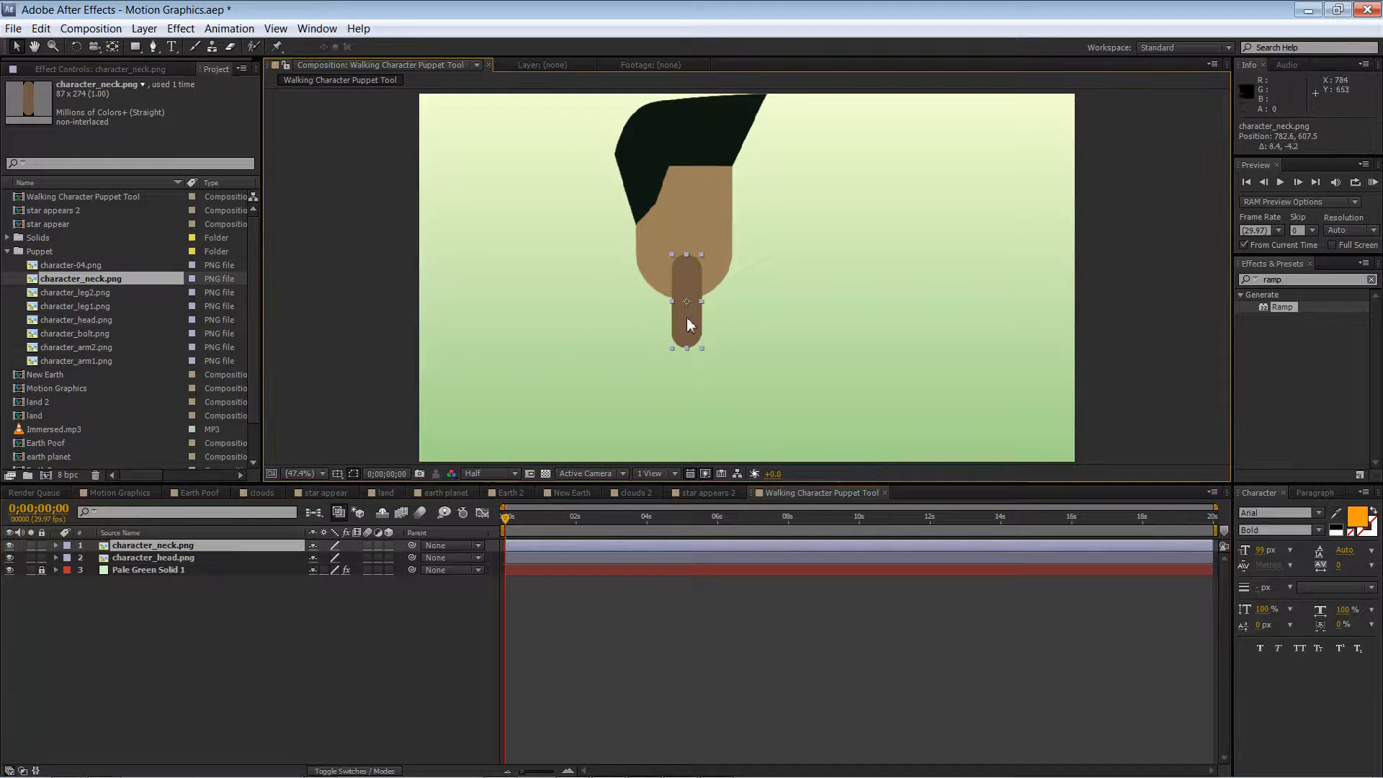
{"action": "mouse_move", "coordinate": [155, 544]}
{"action": "left_mouse_down"}
{"action": "mouse_move", "coordinate": [171, 613]}
{"action": "mouse_move", "coordinate": [170, 543]}
{"action": "mouse_move", "coordinate": [167, 563]}
{"action": "left_mouse_up"}
{"action": "left_click", "coordinate": [383, 353]}
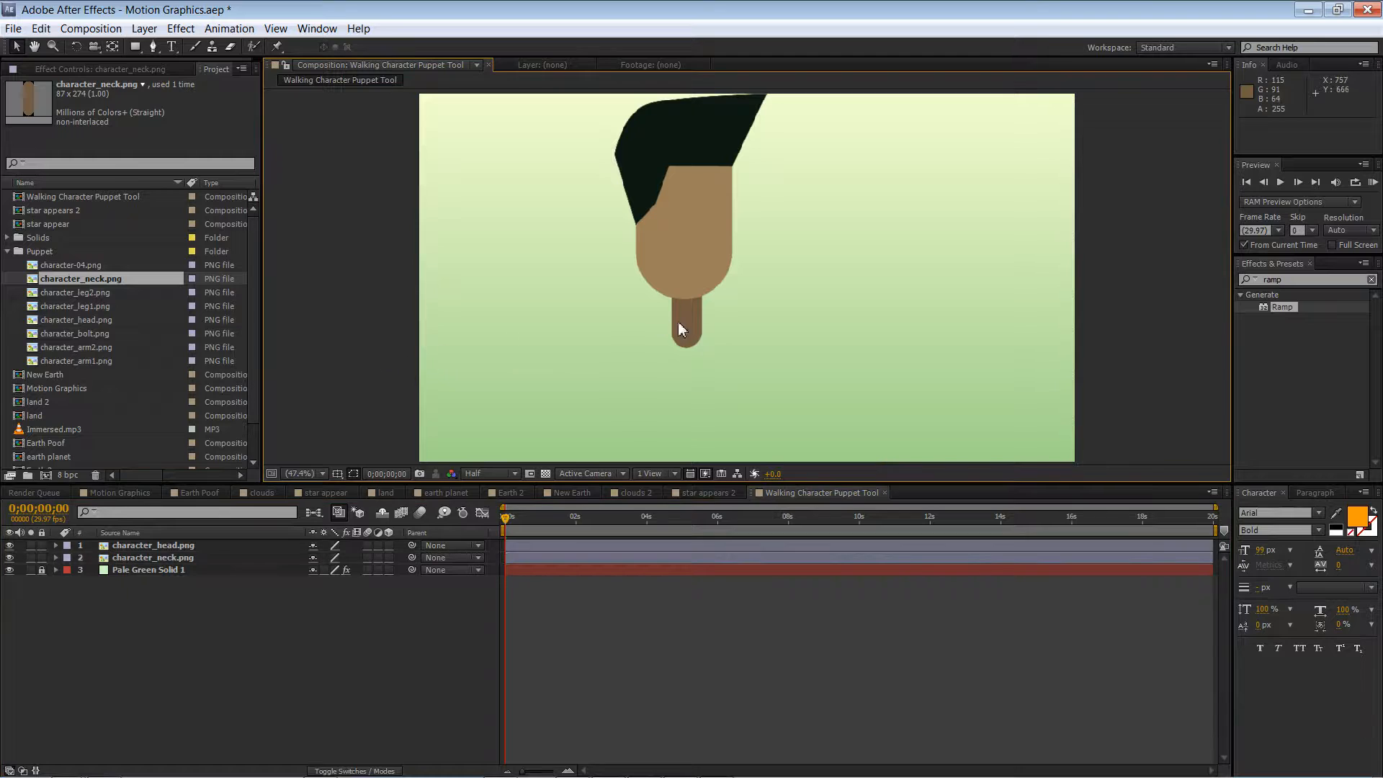
{"action": "left_click_drag", "start_coordinate": [679, 324], "coordinate": [688, 321]}
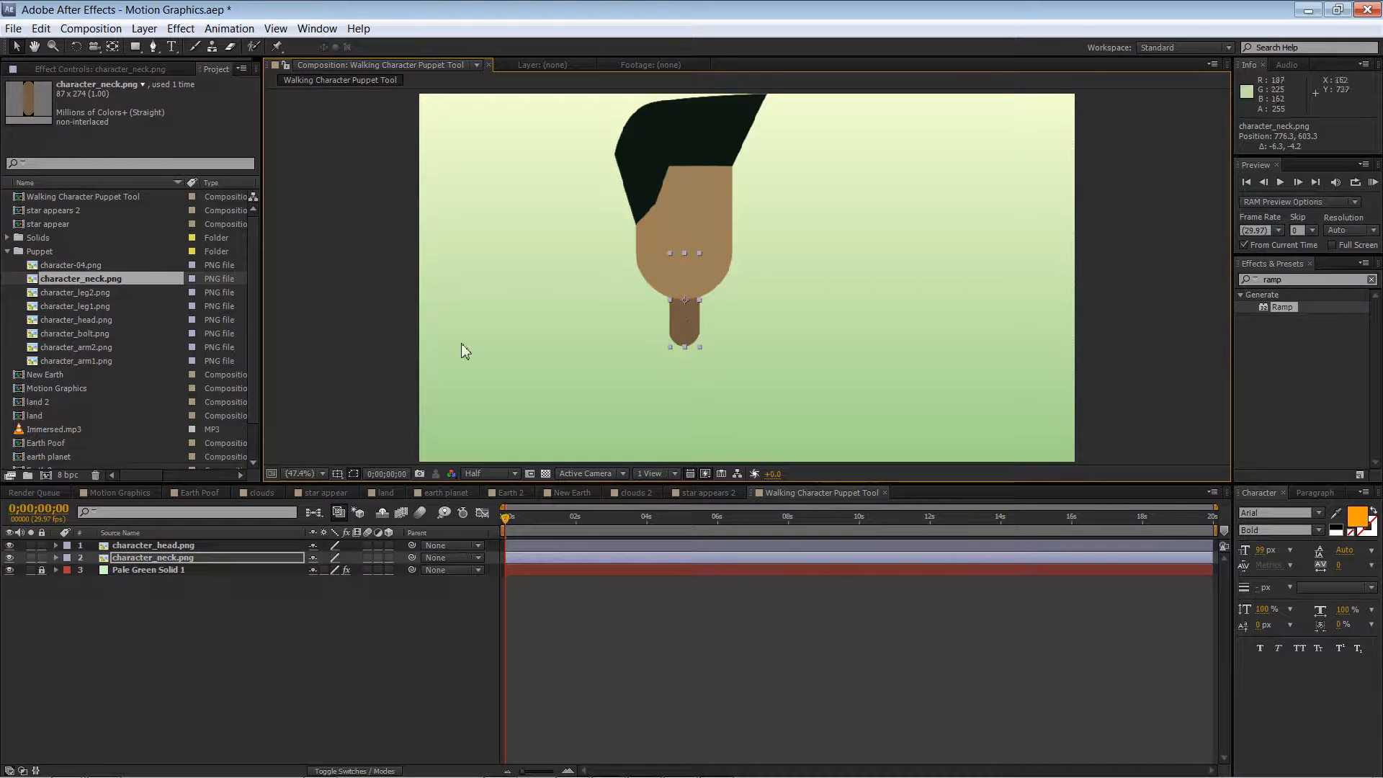
Step: Add the torso image character-04.png as the front layer and align it with the lower part of the neck
{"action": "left_click", "coordinate": [93, 332]}
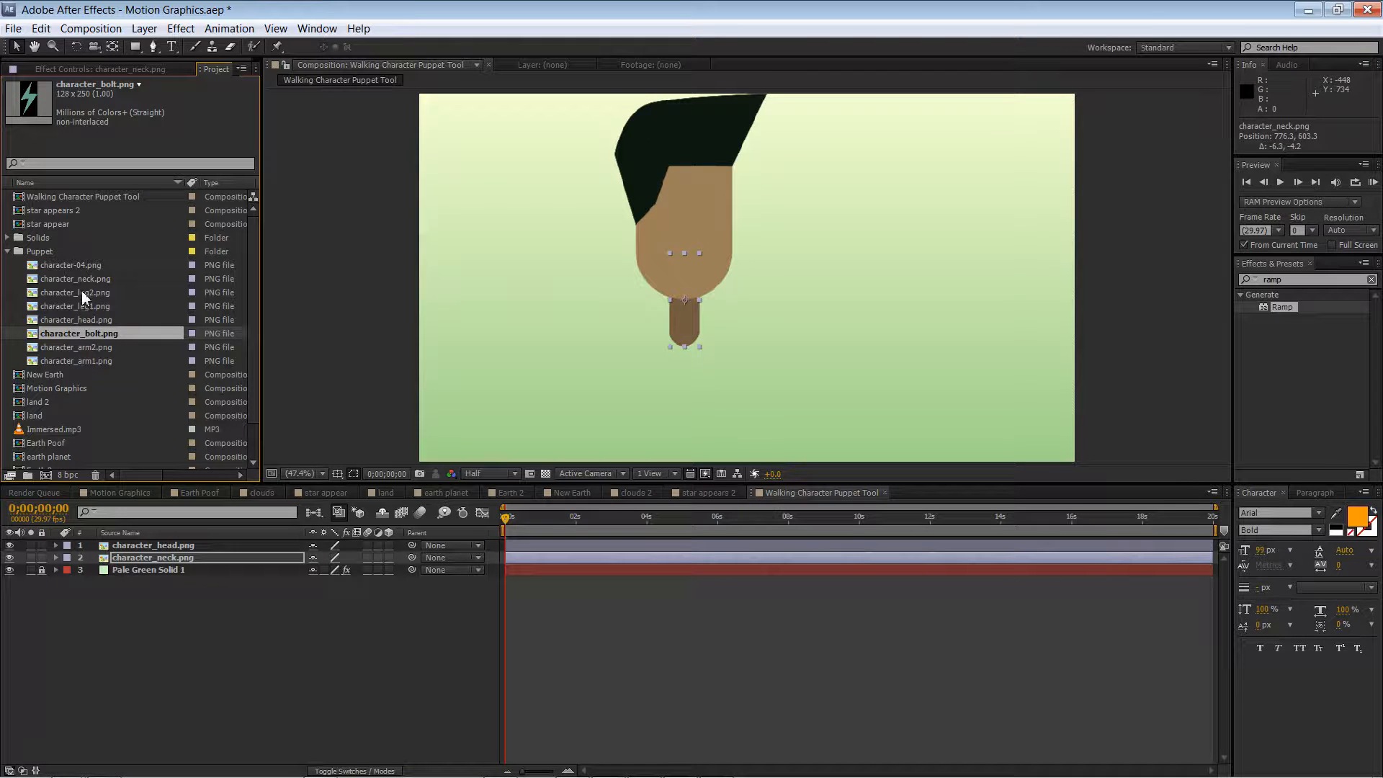
{"action": "left_click", "coordinate": [83, 268]}
{"action": "left_click_drag", "start_coordinate": [78, 260], "coordinate": [688, 399]}
{"action": "left_click", "coordinate": [383, 307]}
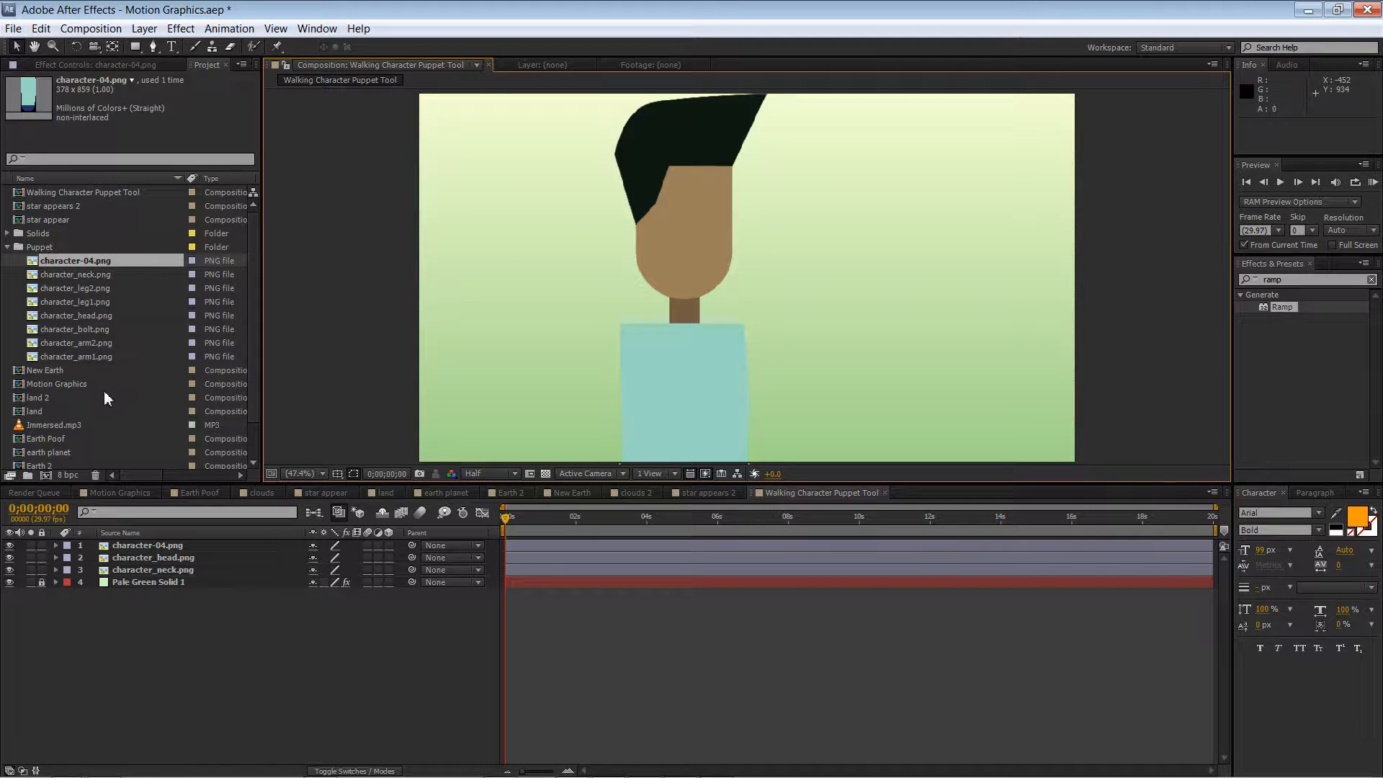
Step: Add the two arm, two leg and bolt PNG files as layers between the head and neck layers
{"action": "left_click", "coordinate": [99, 359]}
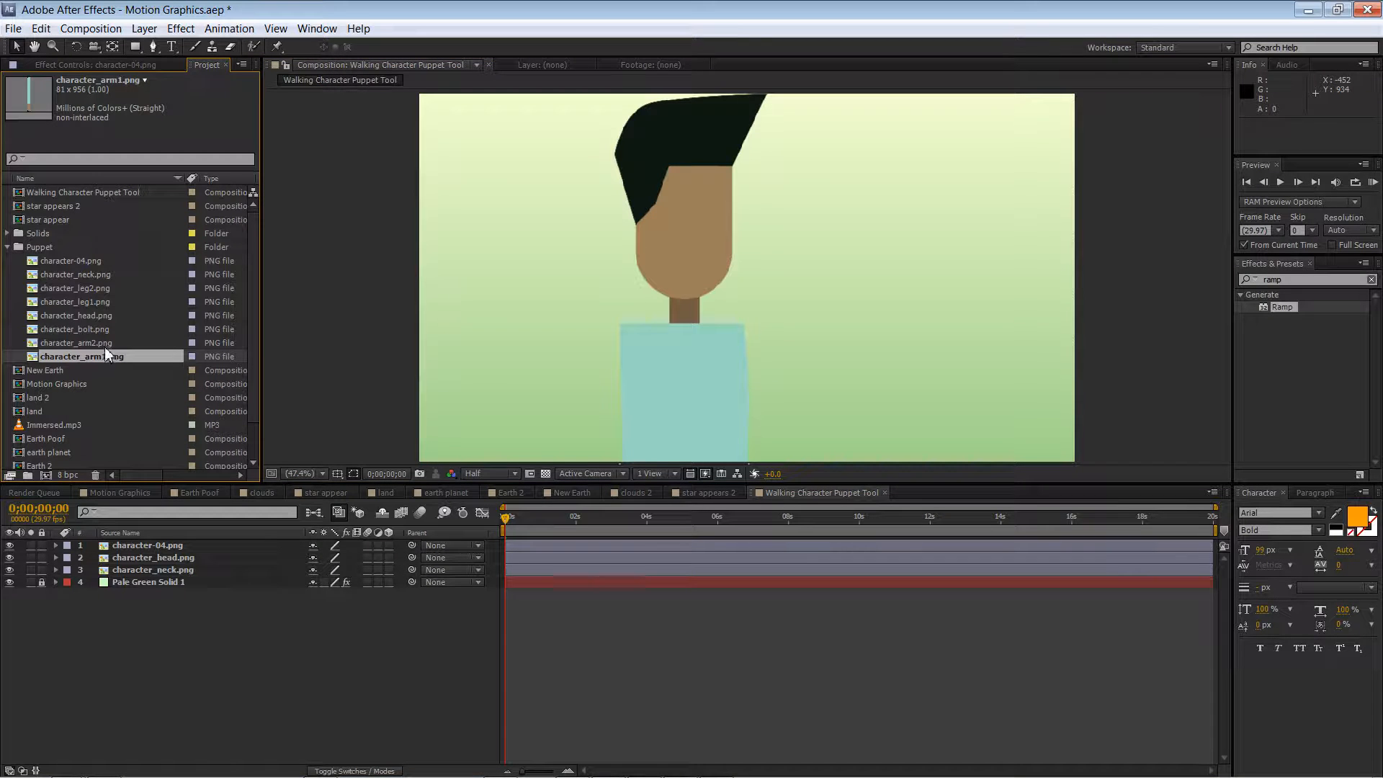
{"action": "left_click", "coordinate": [105, 346], "text": "shift"}
{"action": "left_click", "coordinate": [108, 329], "text": "ctrl"}
{"action": "left_click", "coordinate": [105, 302], "text": "ctrl"}
{"action": "left_click", "coordinate": [103, 287], "text": "ctrl"}
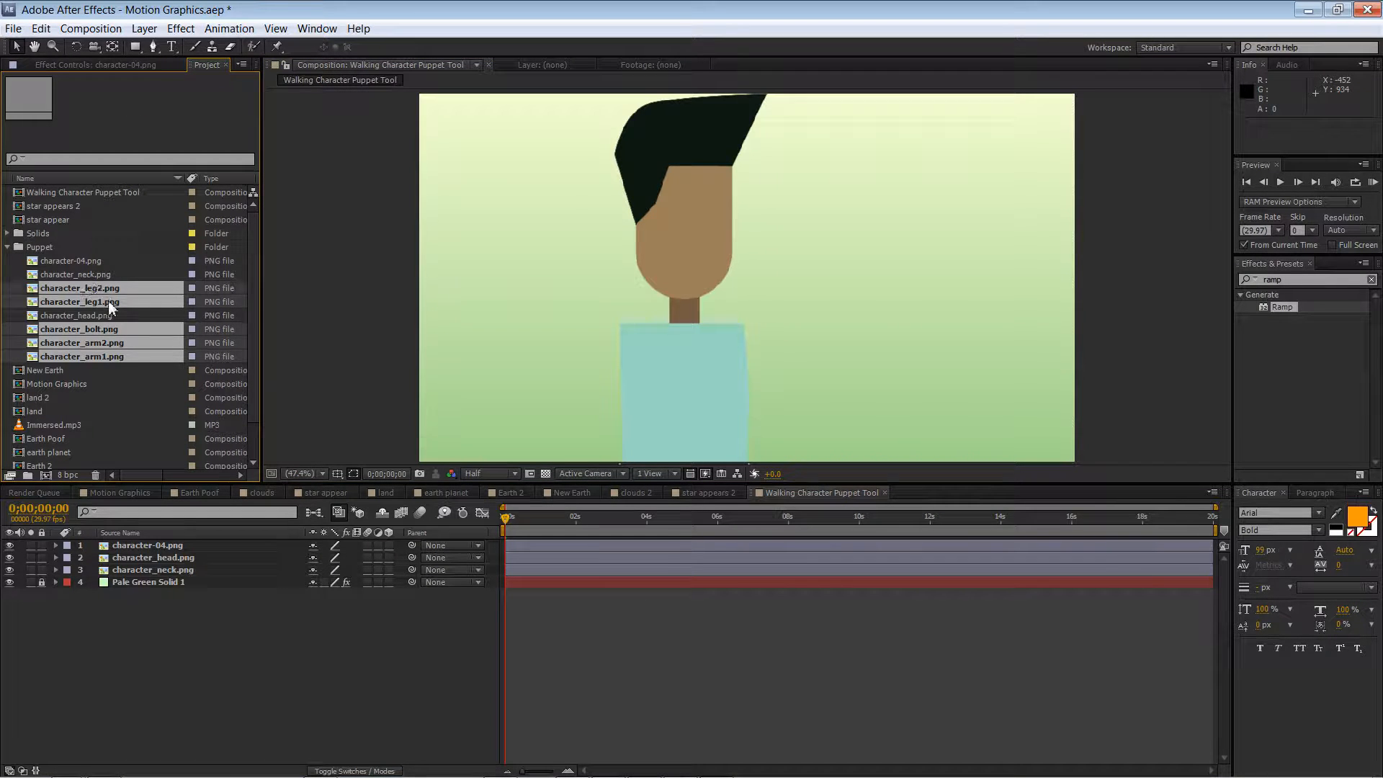
{"action": "left_click_drag", "start_coordinate": [118, 330], "coordinate": [154, 569]}
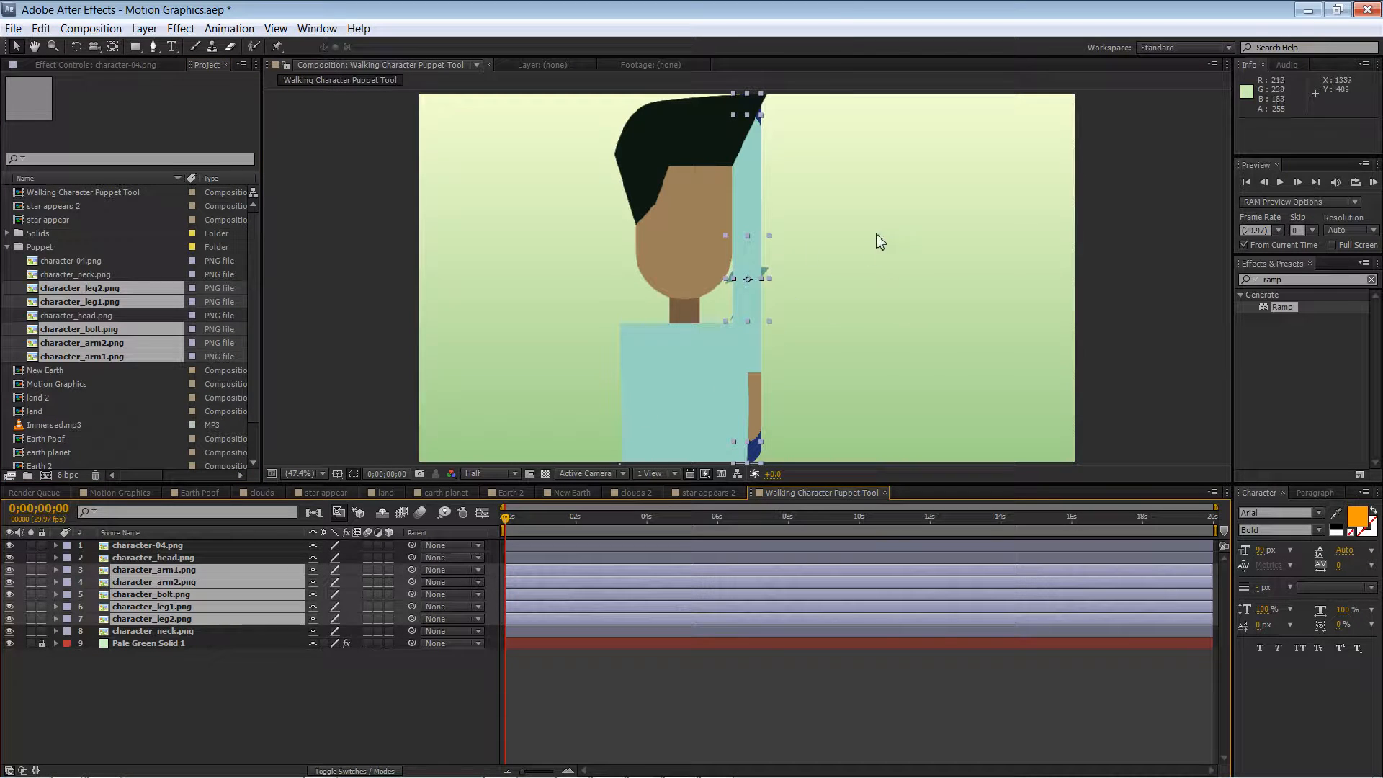
{"action": "left_click", "coordinate": [388, 284]}
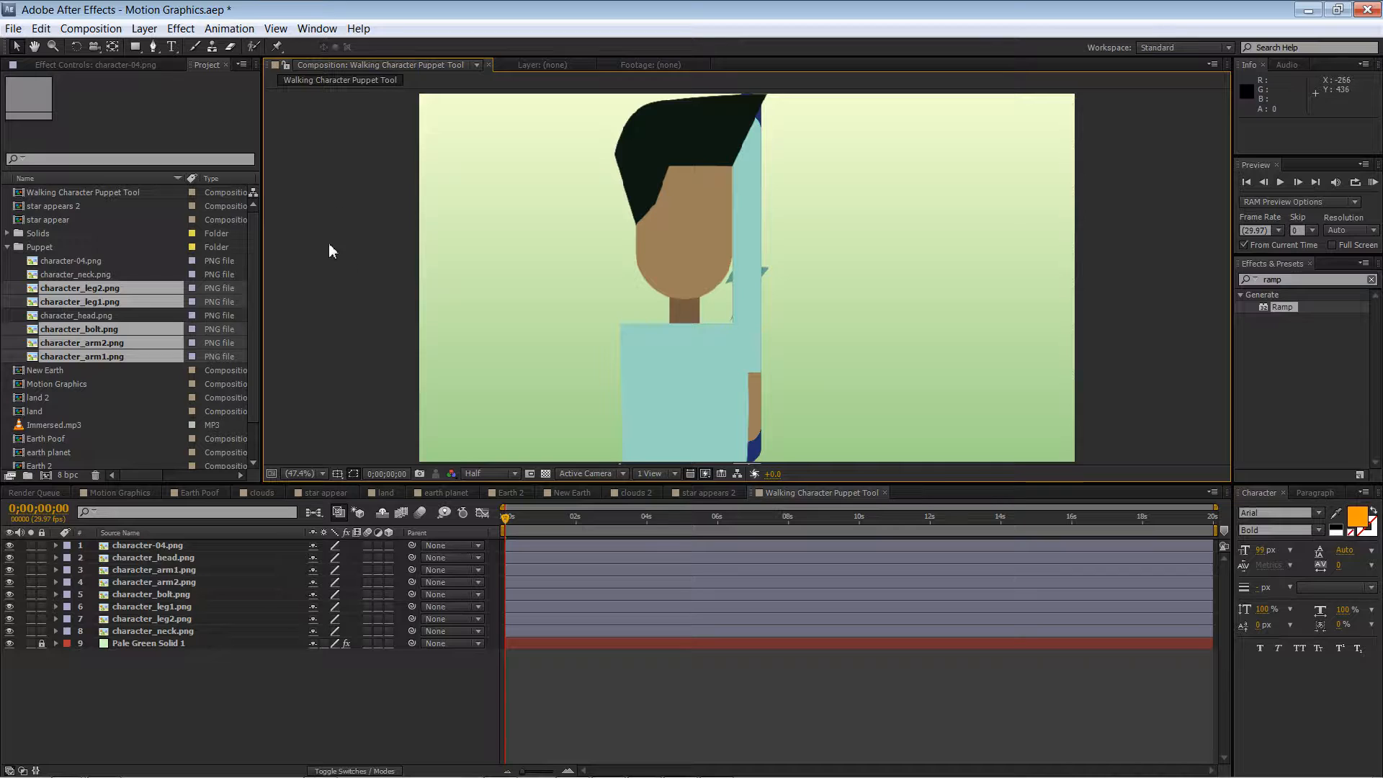
Step: Create a null object and move it straight down to about 960, 962
{"action": "right_click", "coordinate": [344, 154]}
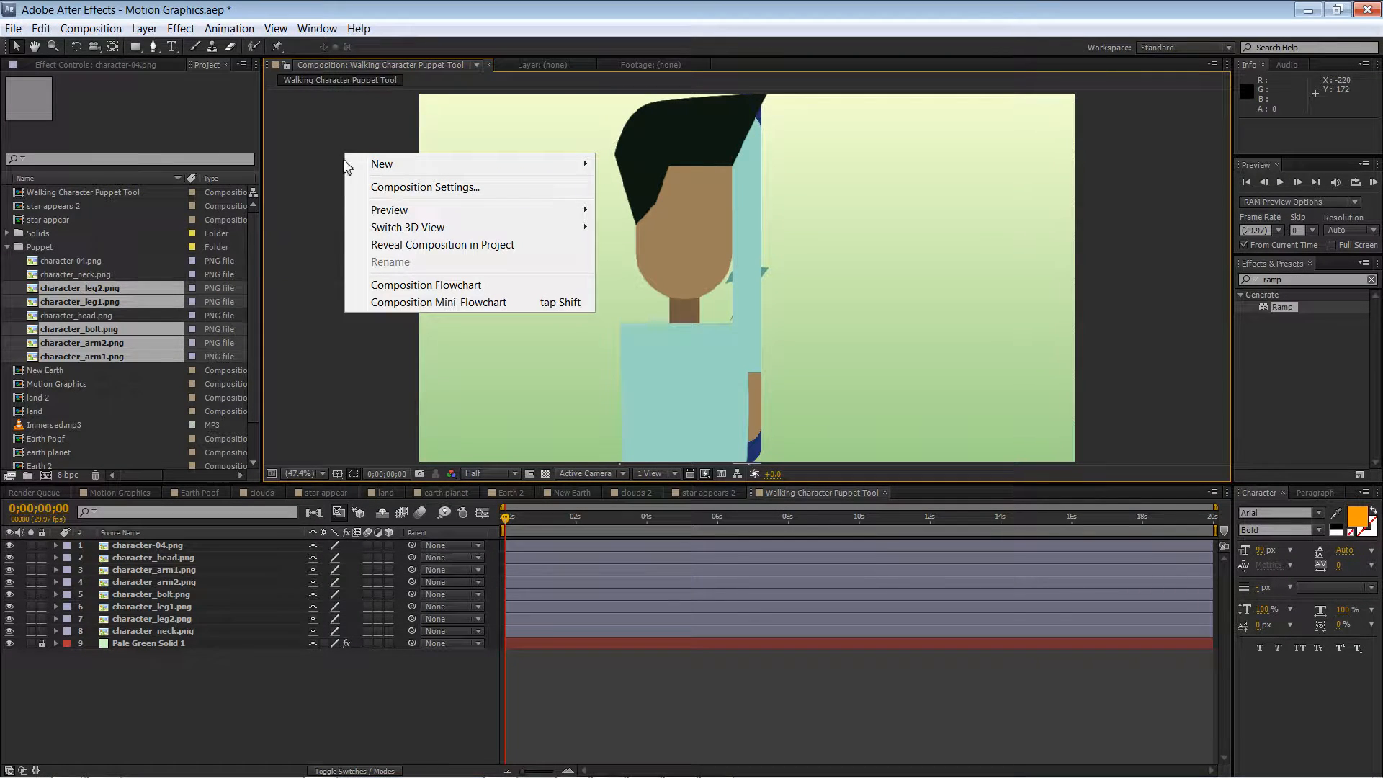
{"action": "mouse_move", "coordinate": [389, 165]}
{"action": "left_click", "coordinate": [296, 252]}
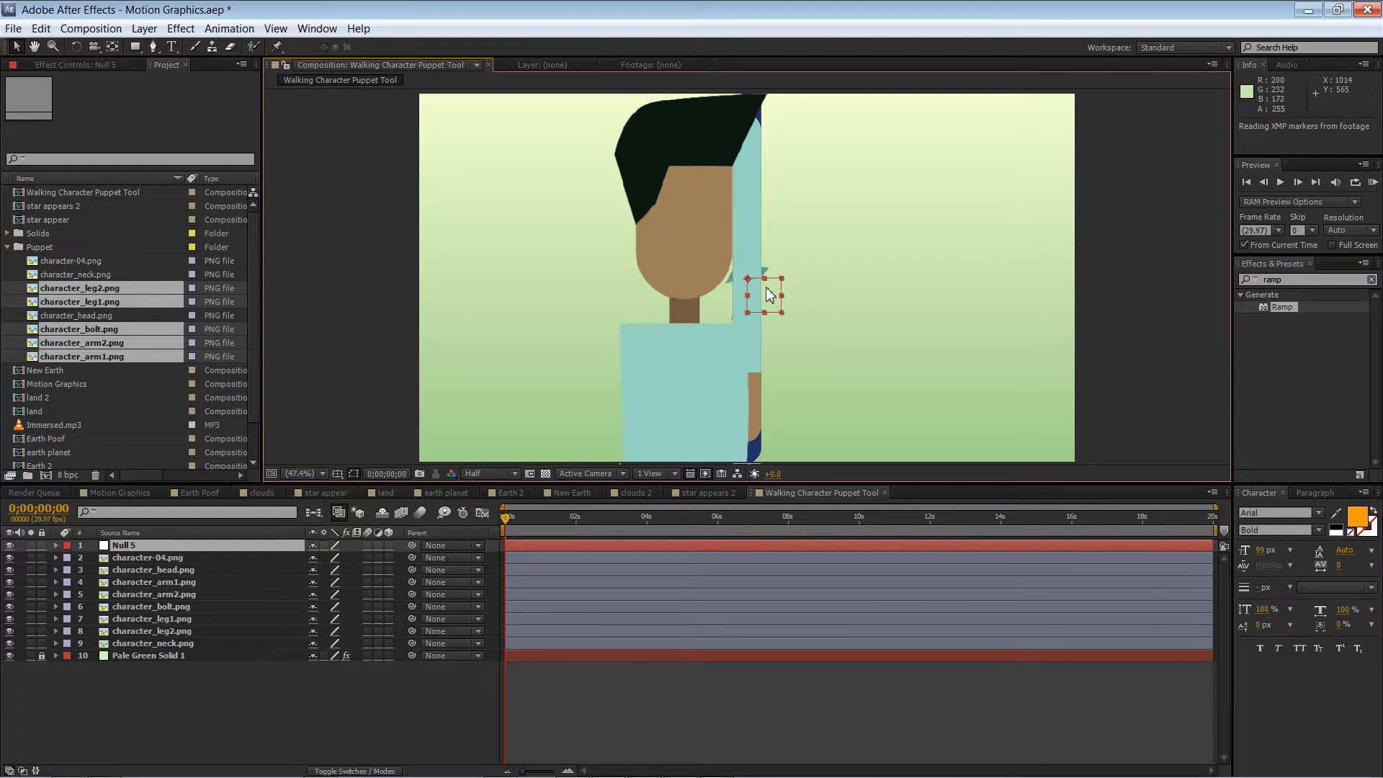
{"action": "left_click_drag", "start_coordinate": [768, 296], "coordinate": [769, 444]}
{"action": "left_click", "coordinate": [263, 548]}
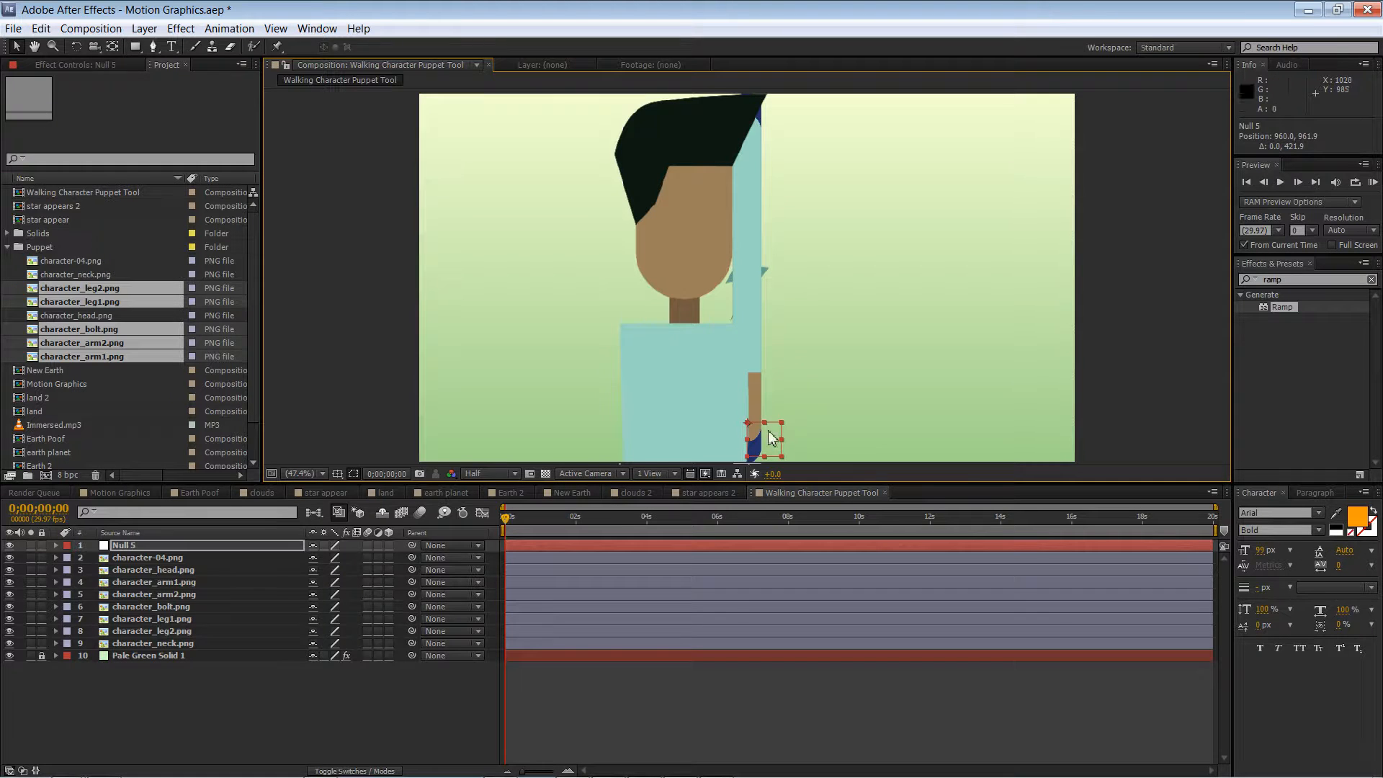
Step: Parent all eight character part layers to the null object
{"action": "left_click", "coordinate": [253, 559]}
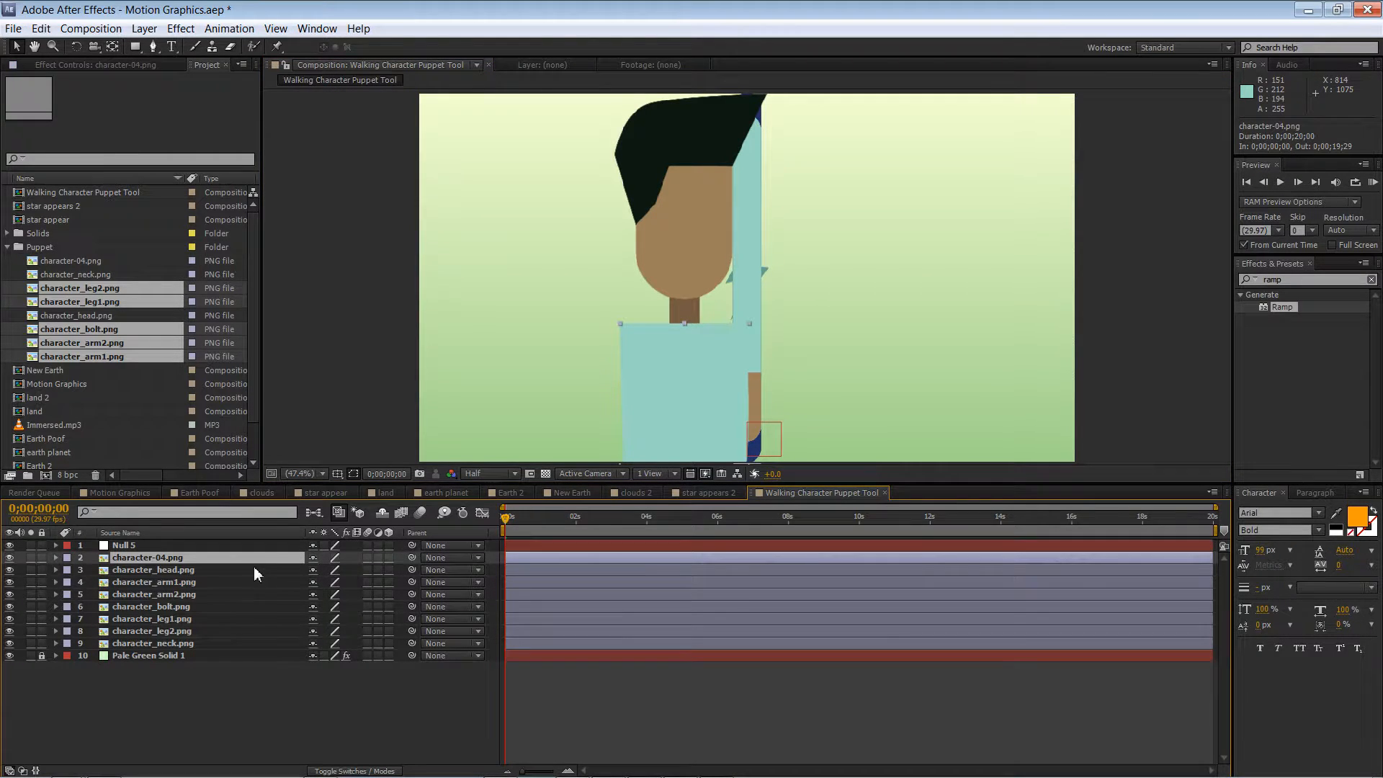
{"action": "left_click", "coordinate": [211, 642], "text": "shift"}
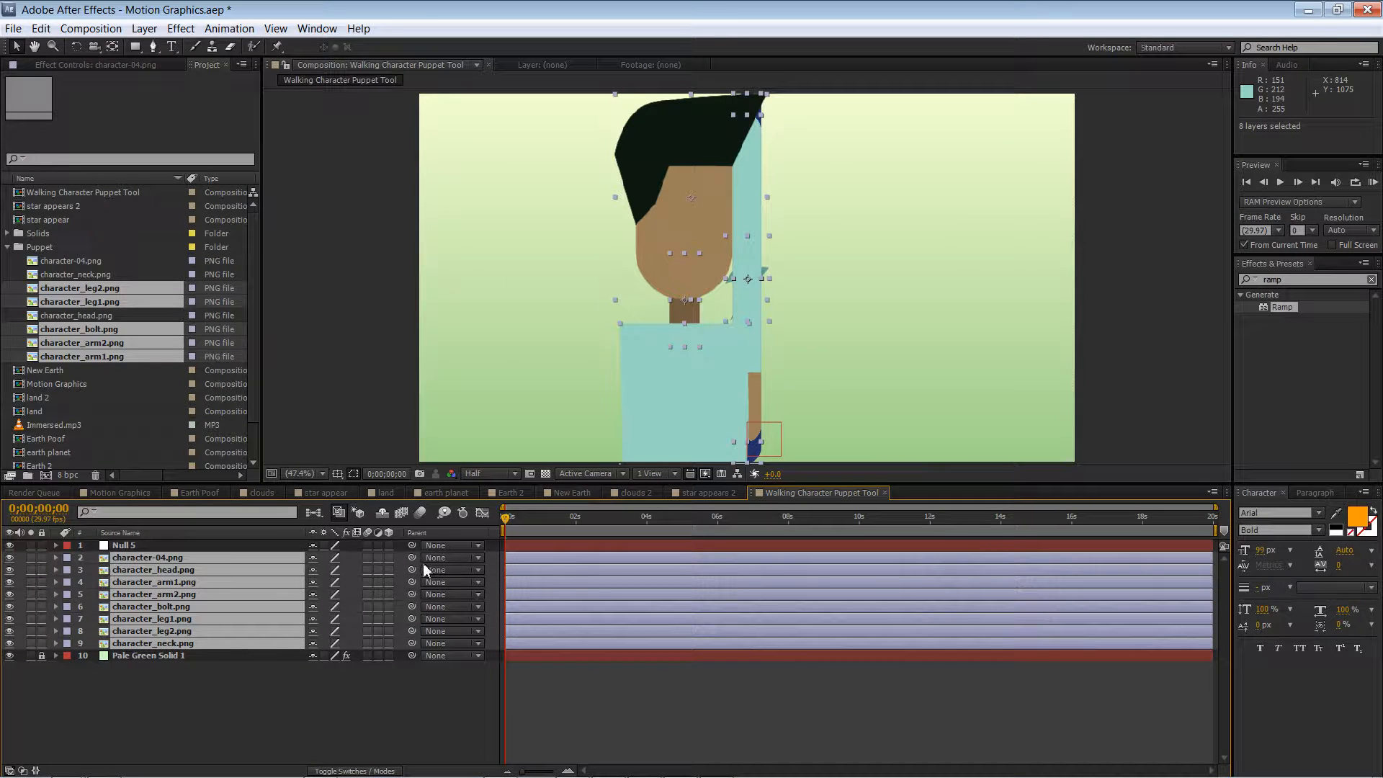
{"action": "left_click_drag", "start_coordinate": [412, 557], "coordinate": [237, 547]}
{"action": "left_click", "coordinate": [324, 699]}
Step: Test the parenting by moving the null object and the torso separately, undoing each move
{"action": "left_click_drag", "start_coordinate": [778, 438], "coordinate": [812, 362]}
{"action": "key", "text": "ctrl+z"}
{"action": "left_click", "coordinate": [286, 698]}
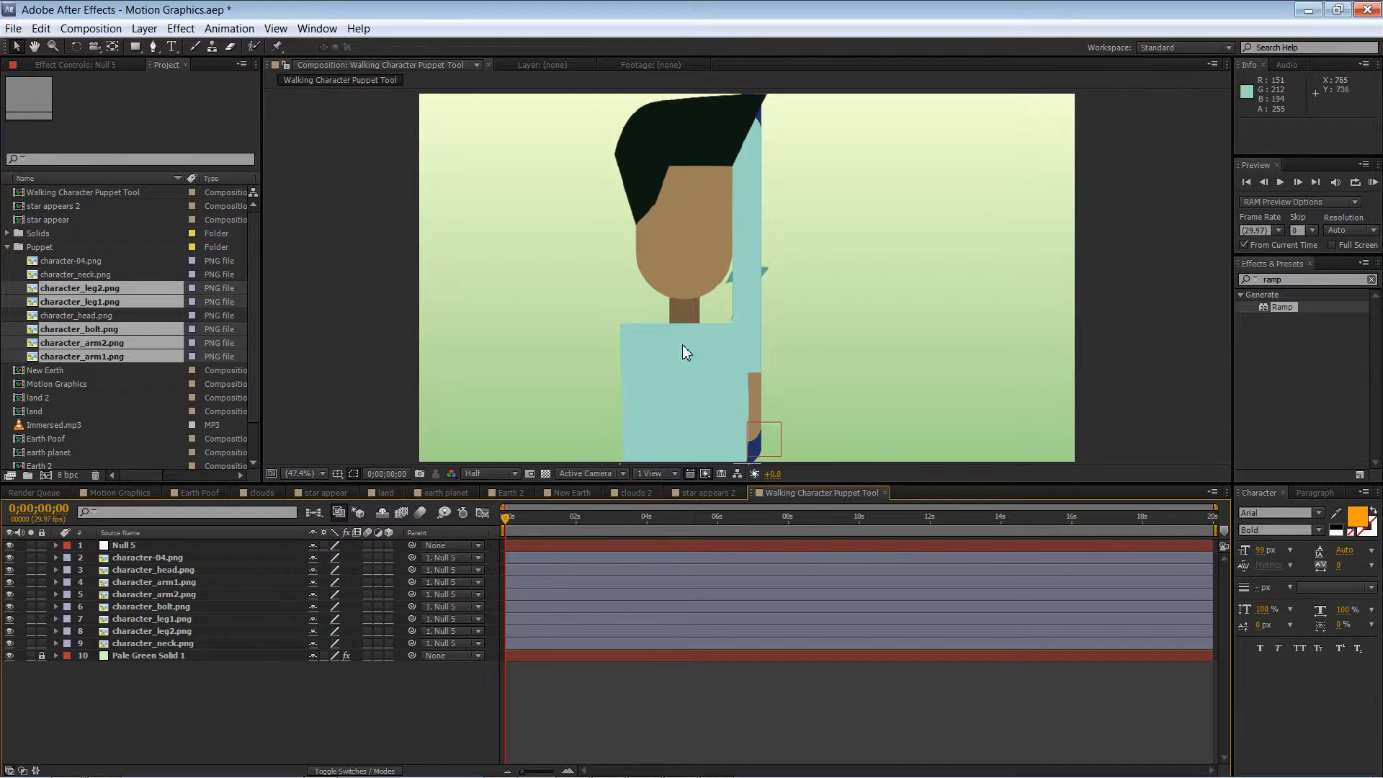
{"action": "left_click_drag", "start_coordinate": [704, 346], "coordinate": [556, 273]}
{"action": "key", "text": "ctrl+z"}
Step: Move the null object with its attached character up and to the right, and undo a trial rotation
{"action": "left_click_drag", "start_coordinate": [777, 453], "coordinate": [899, 411]}
{"action": "key", "text": "w"}
{"action": "key", "text": "ctrl+z"}
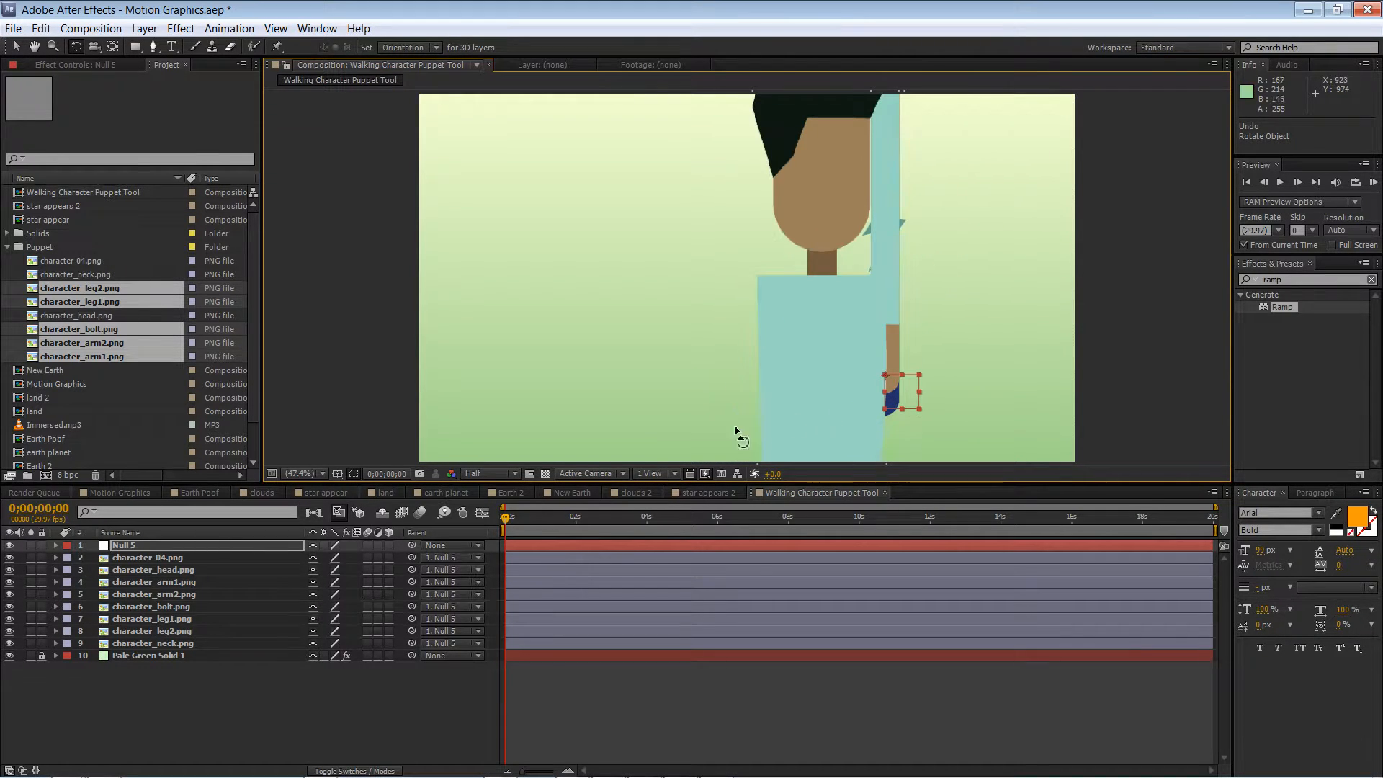
{"action": "key", "text": "v"}
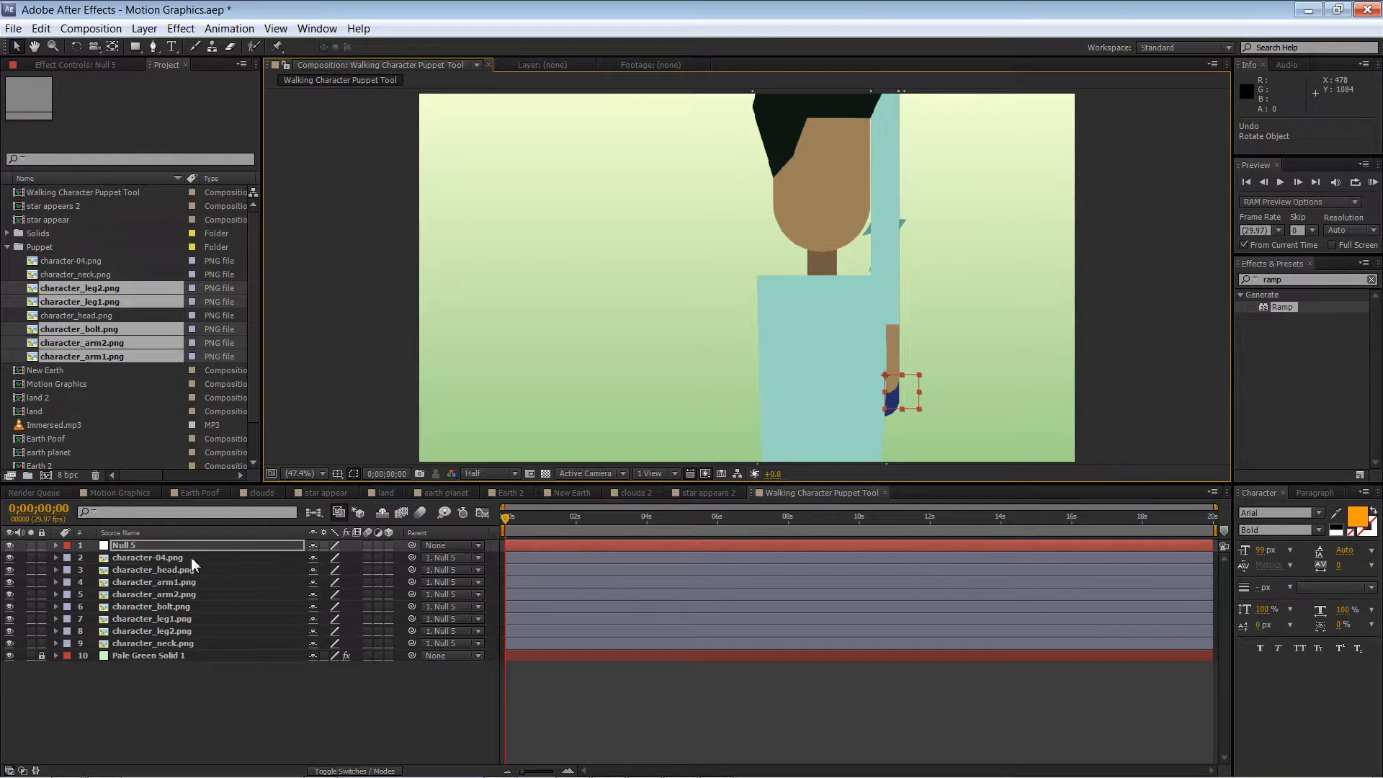
Step: Scale the null object with its attached character down to 33%
{"action": "left_click", "coordinate": [57, 546]}
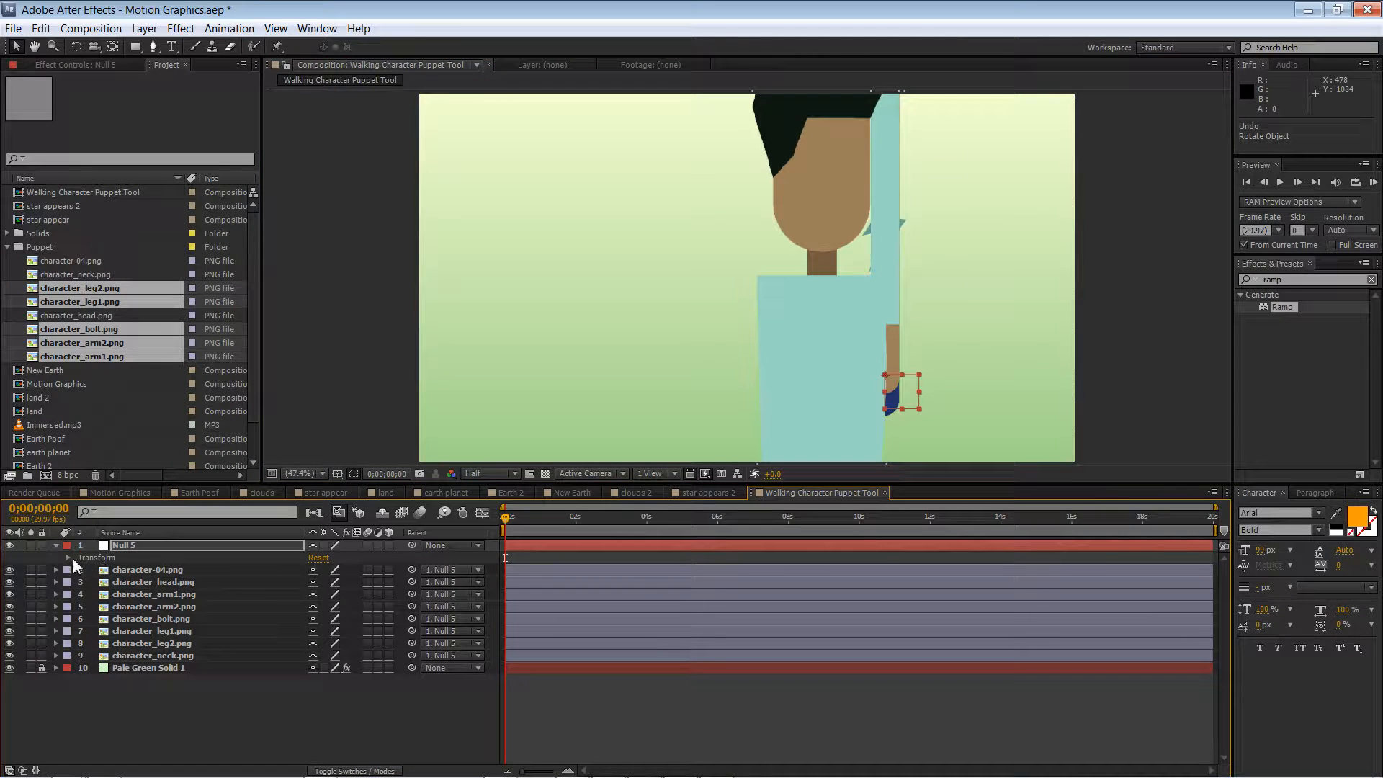
{"action": "left_click", "coordinate": [69, 557]}
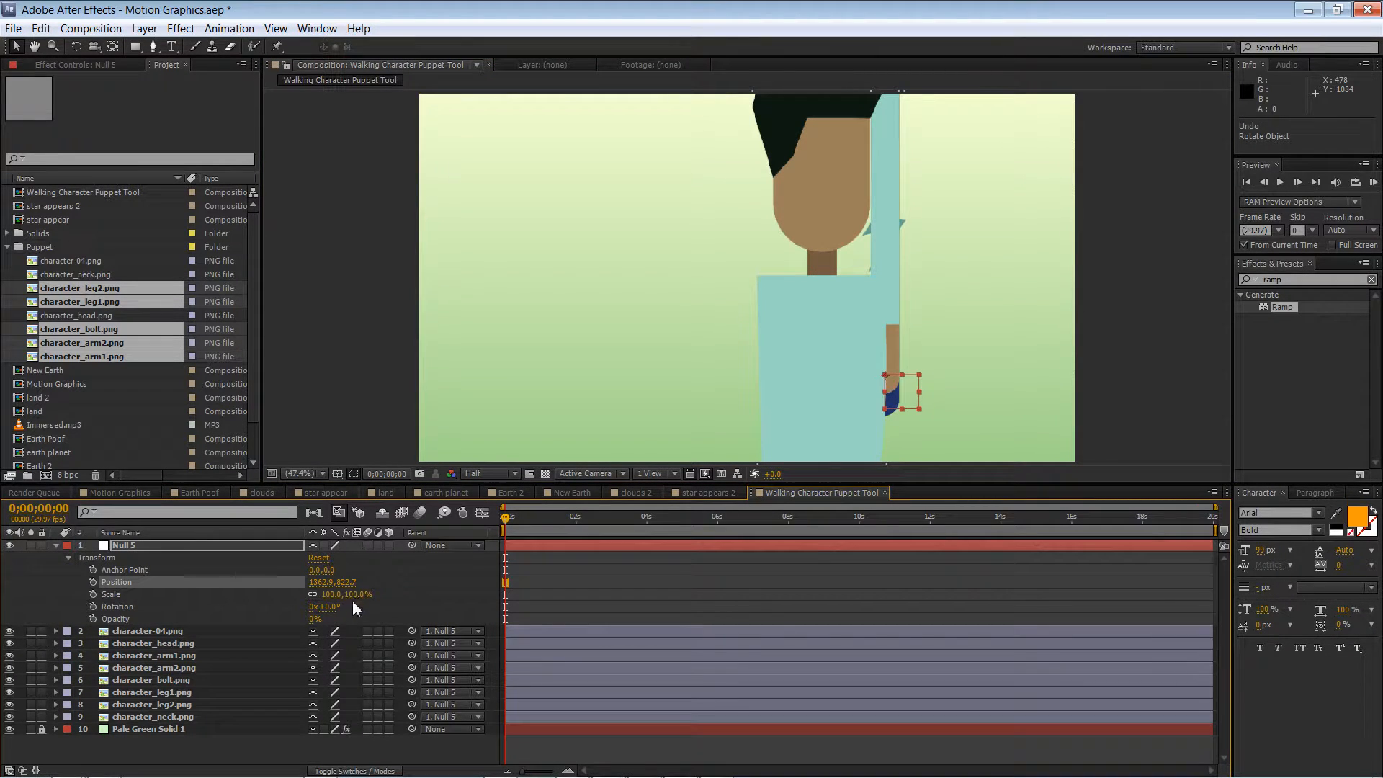
{"action": "left_click_drag", "start_coordinate": [353, 595], "coordinate": [302, 582]}
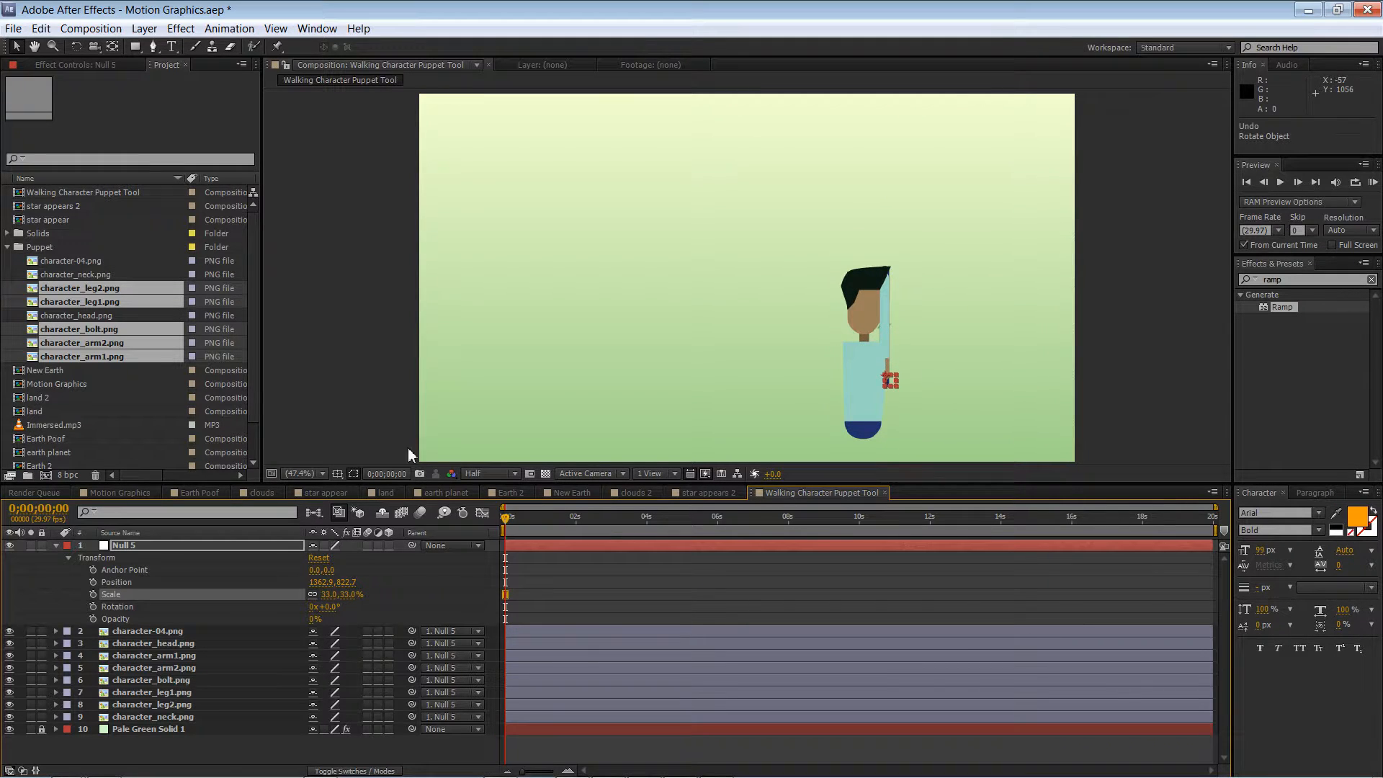
Step: Move the null object with the scaled character to the lower centre of the composition, about 960, 875
{"action": "key", "text": "space"}
{"action": "mouse_move", "coordinate": [363, 384]}
{"action": "left_mouse_down"}
{"action": "mouse_move", "coordinate": [358, 395]}
{"action": "mouse_move", "coordinate": [353, 366]}
{"action": "left_mouse_up"}
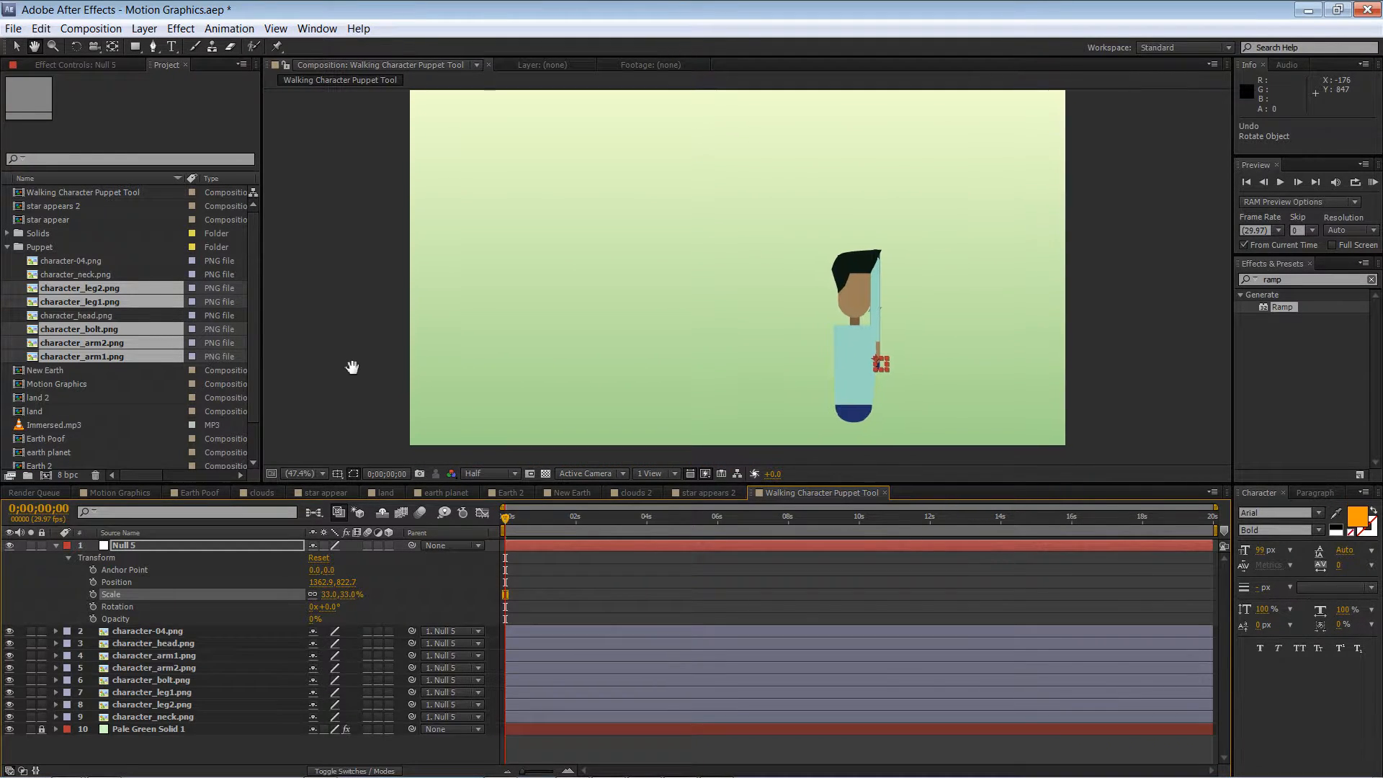
{"action": "left_click", "coordinate": [387, 344]}
{"action": "left_click_drag", "start_coordinate": [885, 369], "coordinate": [757, 271]}
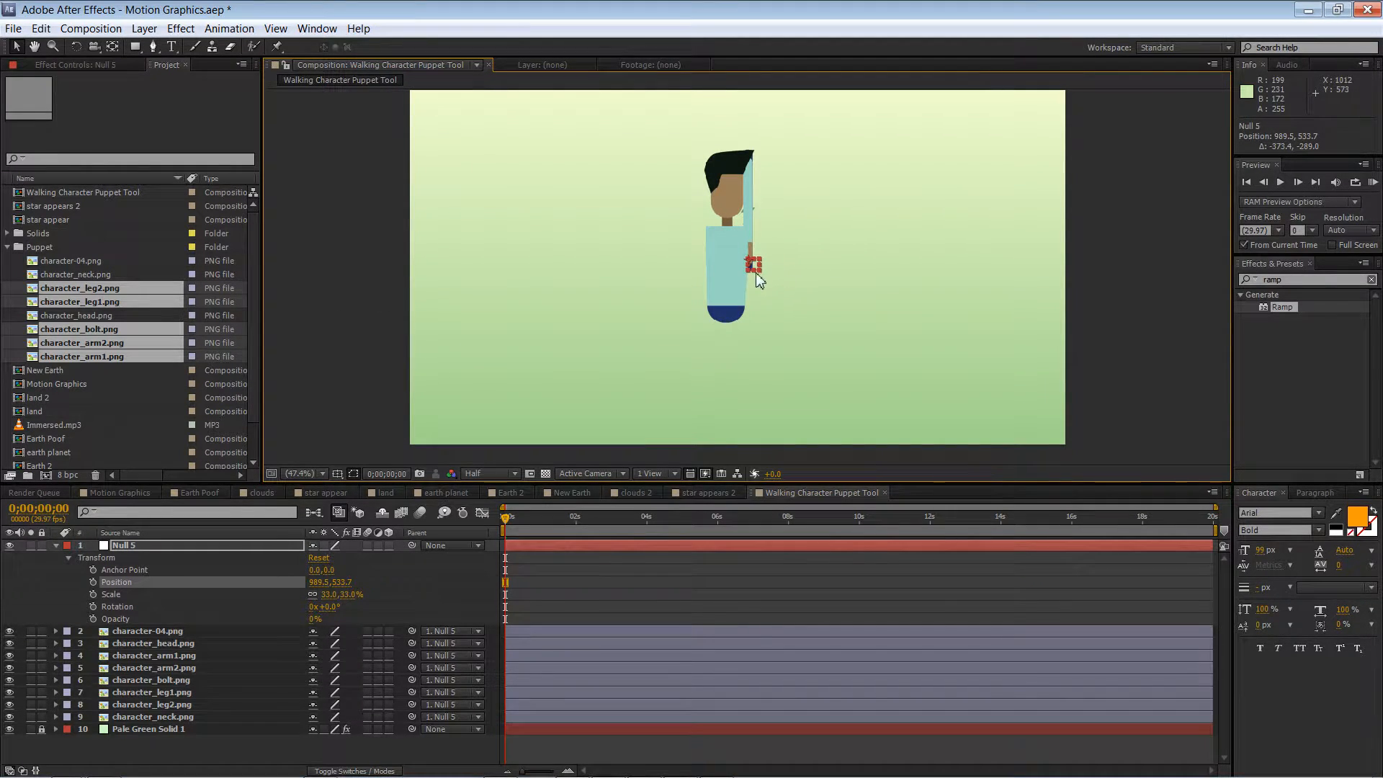
{"action": "left_click_drag", "start_coordinate": [755, 272], "coordinate": [746, 388]}
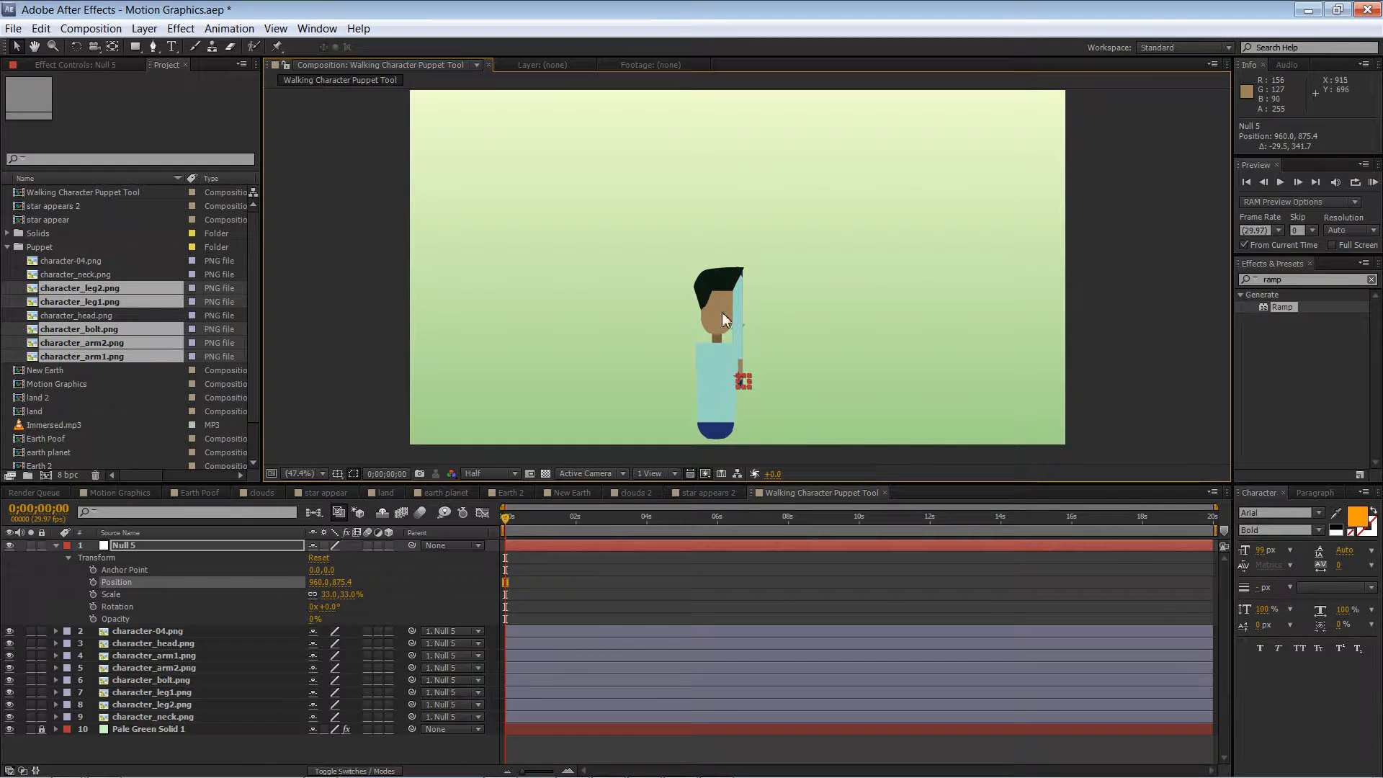
Step: Arrange the head, neck, torso and arms as an upright figure above the leg
{"action": "left_click_drag", "start_coordinate": [722, 312], "coordinate": [730, 155]}
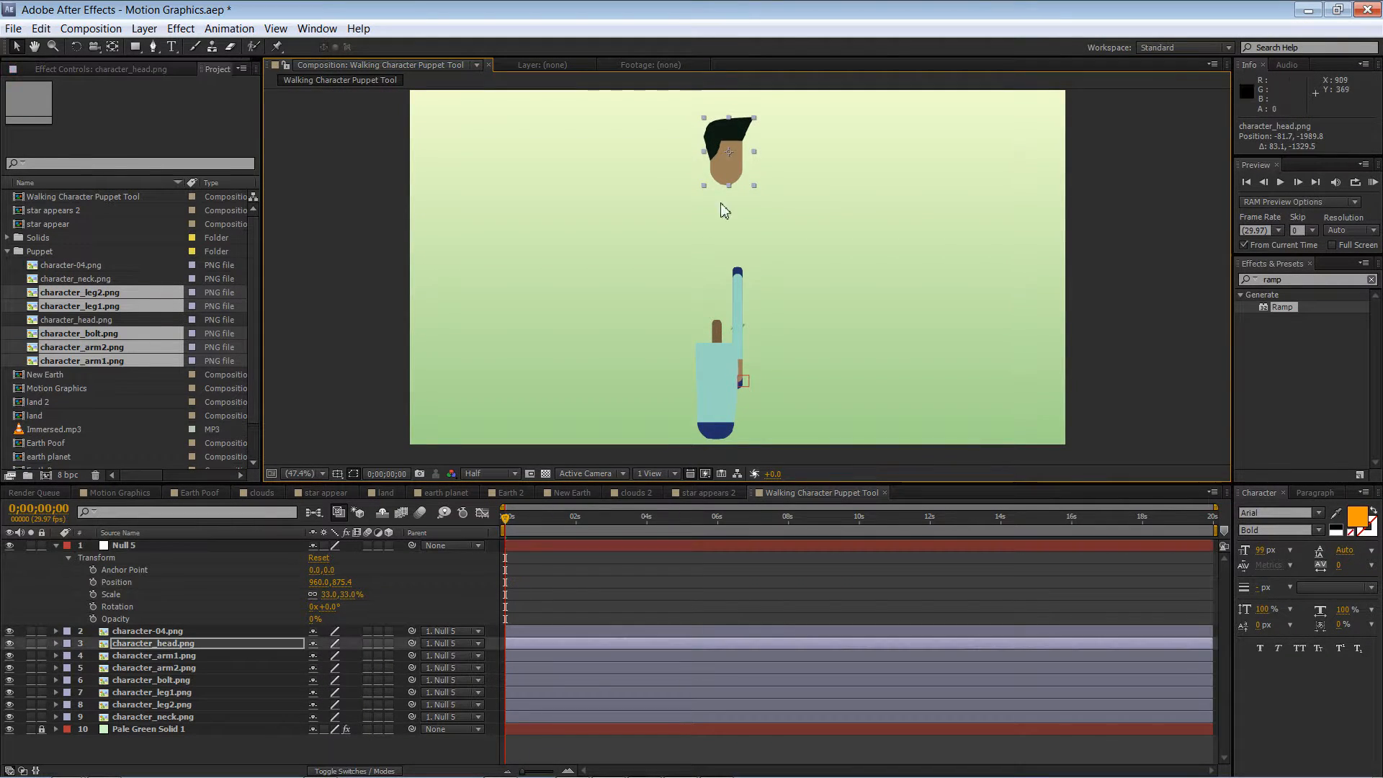
{"action": "left_click_drag", "start_coordinate": [728, 355], "coordinate": [730, 248]}
{"action": "left_click_drag", "start_coordinate": [732, 330], "coordinate": [709, 252]}
Step: Stack character_arm1.png directly beneath the null layer and place that arm just left of the torso, at about -377, -1125
{"action": "left_click", "coordinate": [154, 655]}
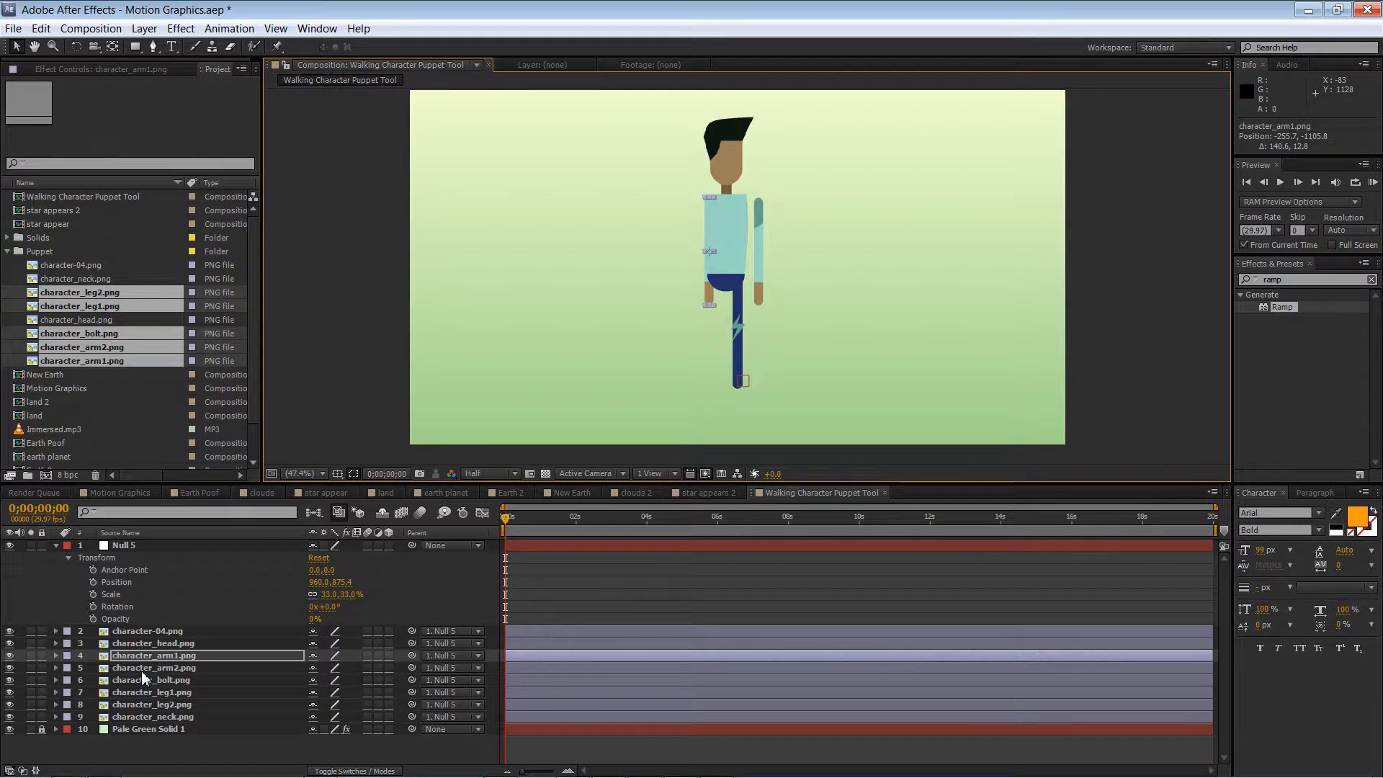
{"action": "left_click", "coordinate": [144, 668]}
{"action": "left_click_drag", "start_coordinate": [145, 657], "coordinate": [141, 622]}
{"action": "left_click", "coordinate": [56, 546]}
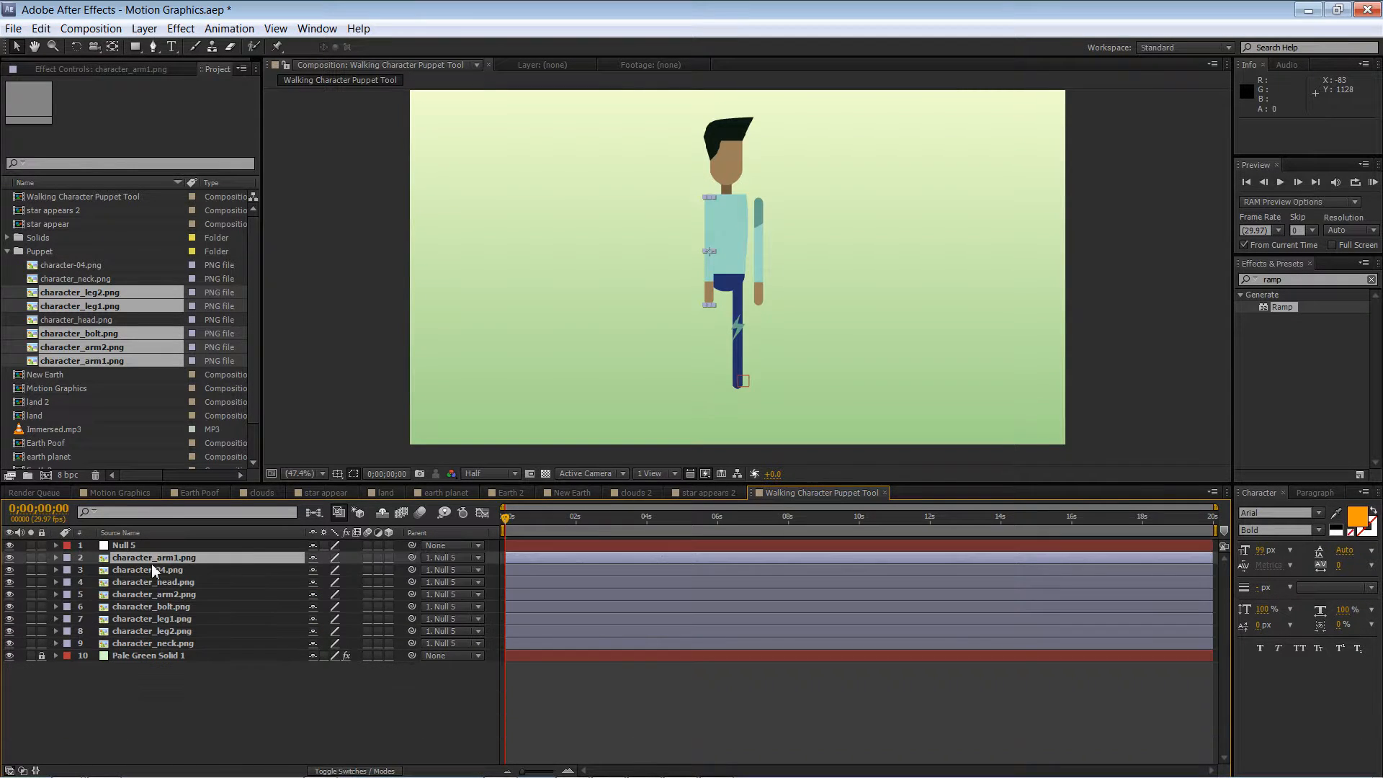
{"action": "left_click_drag", "start_coordinate": [709, 274], "coordinate": [693, 275]}
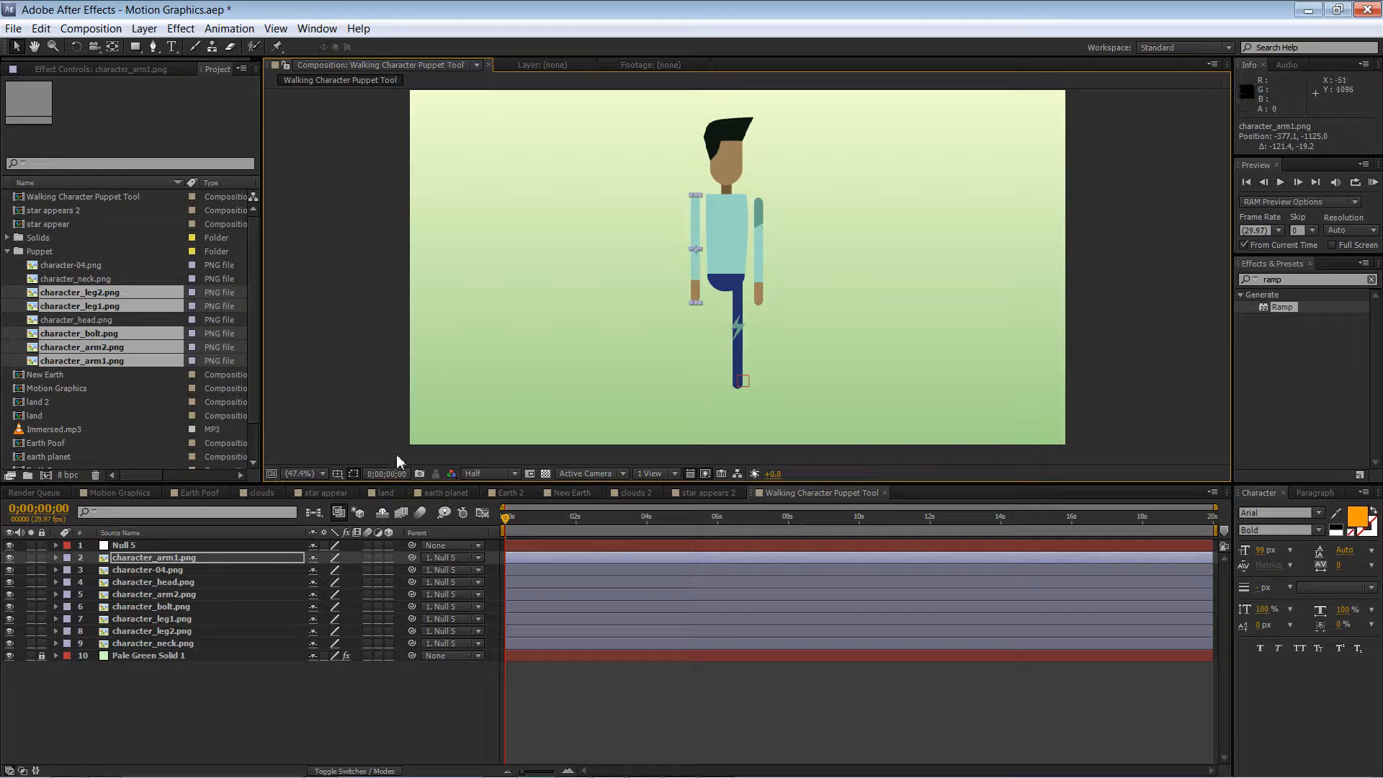
Step: Shift the character_arm2.png arm slightly up and outward from the torso to about 204, -1112
{"action": "left_click", "coordinate": [183, 570]}
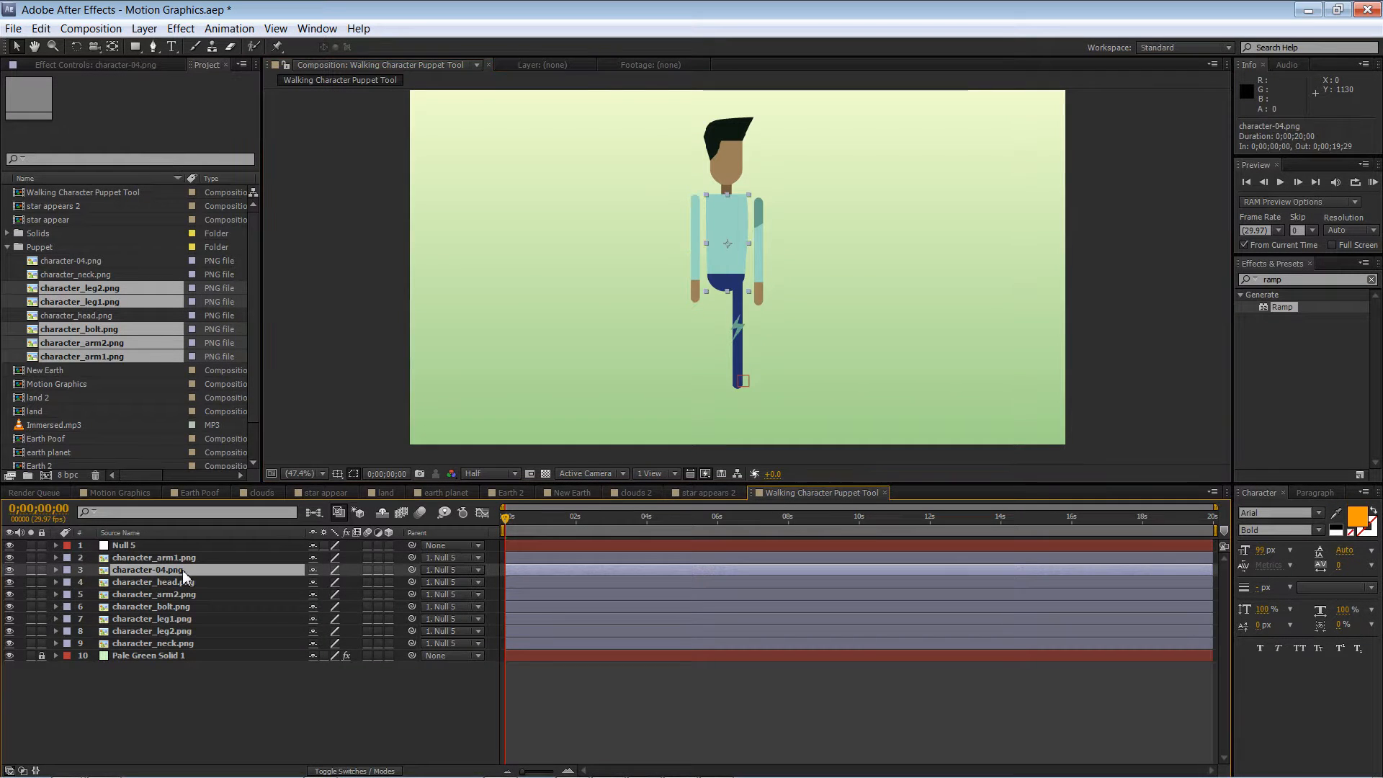
{"action": "left_click", "coordinate": [175, 584]}
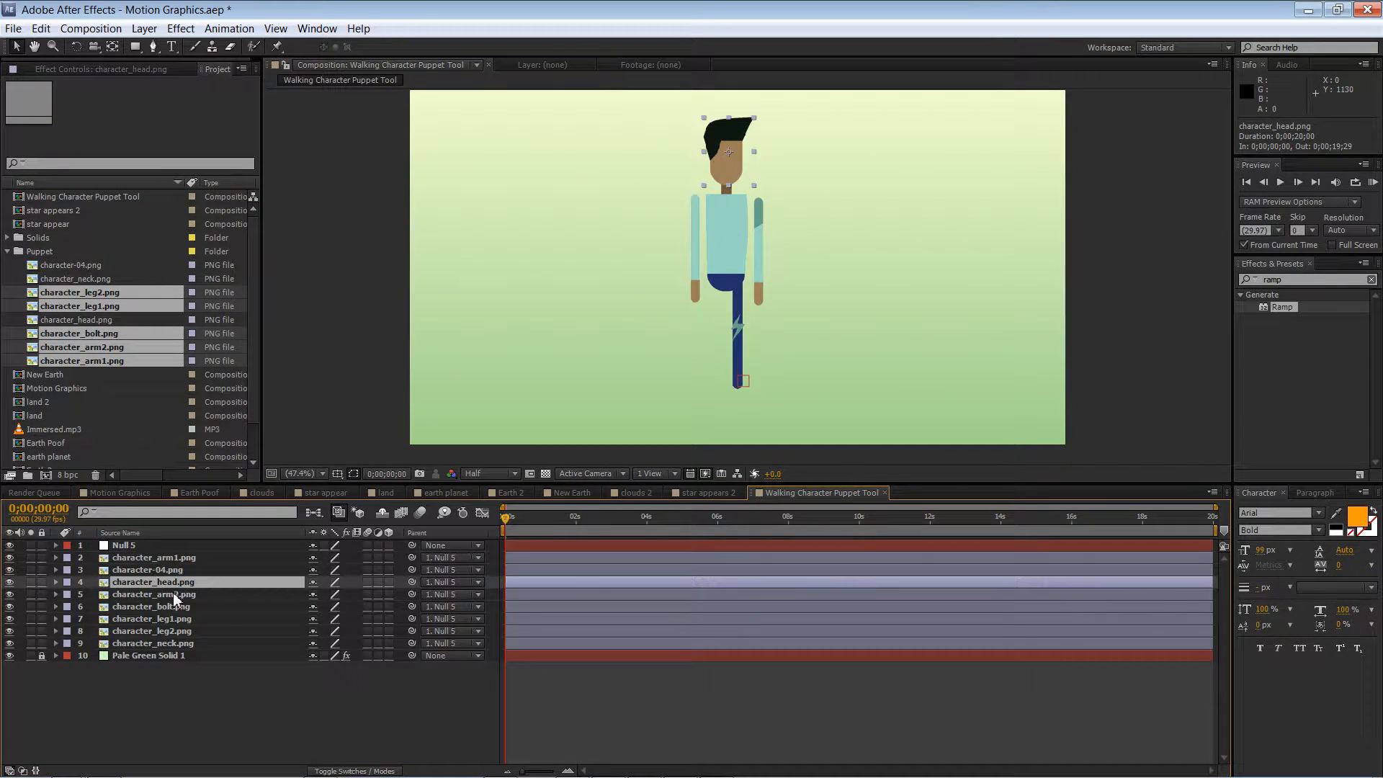
{"action": "left_click", "coordinate": [171, 594]}
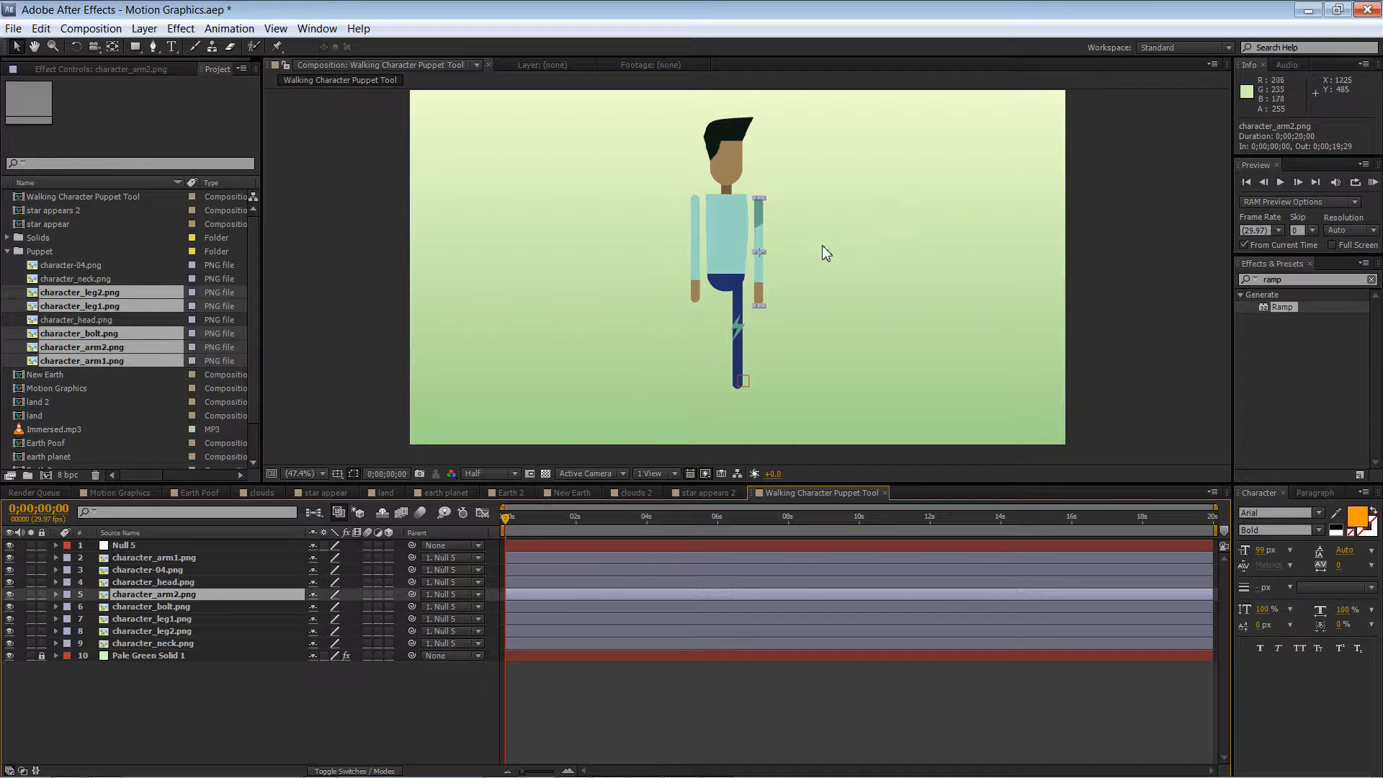
{"action": "mouse_move", "coordinate": [761, 271]}
{"action": "left_mouse_down"}
{"action": "mouse_move", "coordinate": [746, 274]}
{"action": "mouse_move", "coordinate": [762, 269]}
{"action": "left_mouse_up"}
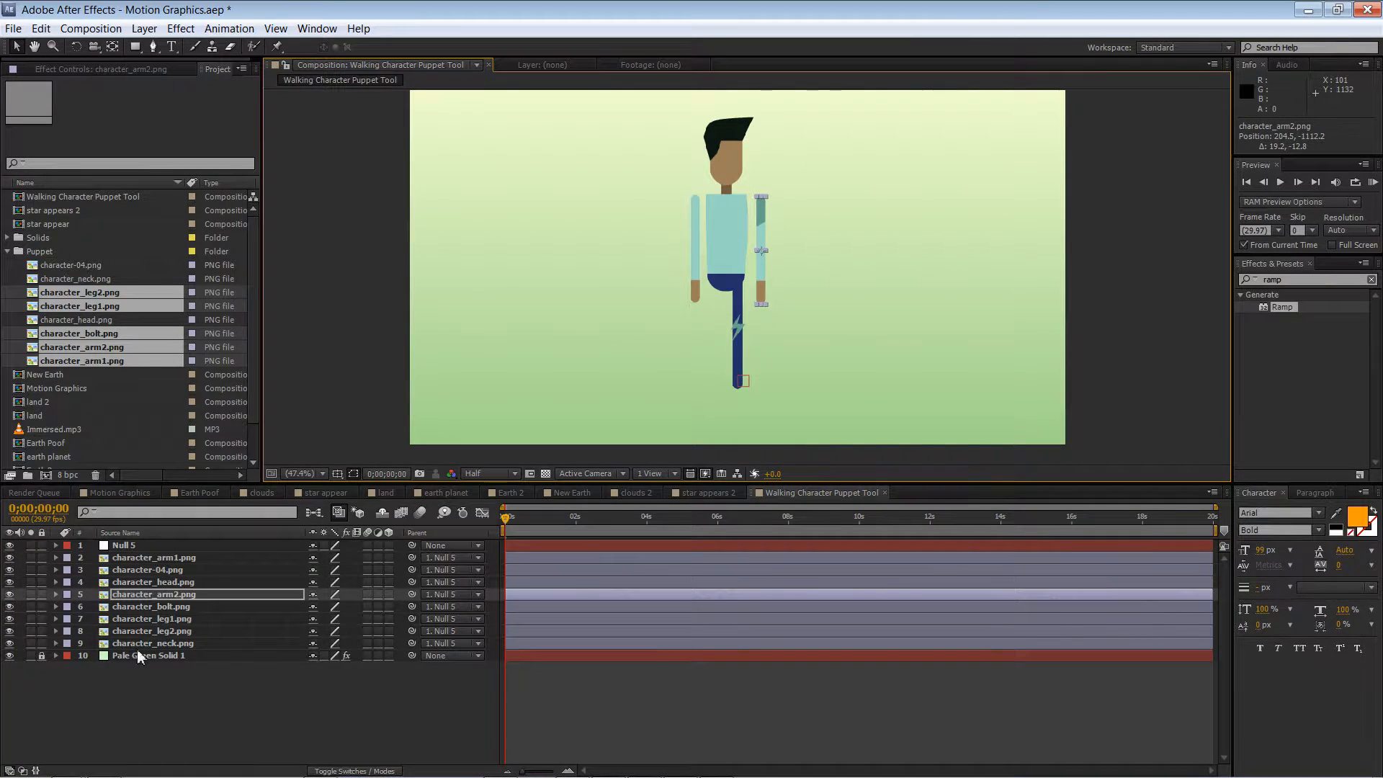
Step: Place the bolt on the upper chest at about -19, -1425 and stack its layer directly above character-04.png
{"action": "left_click", "coordinate": [147, 607]}
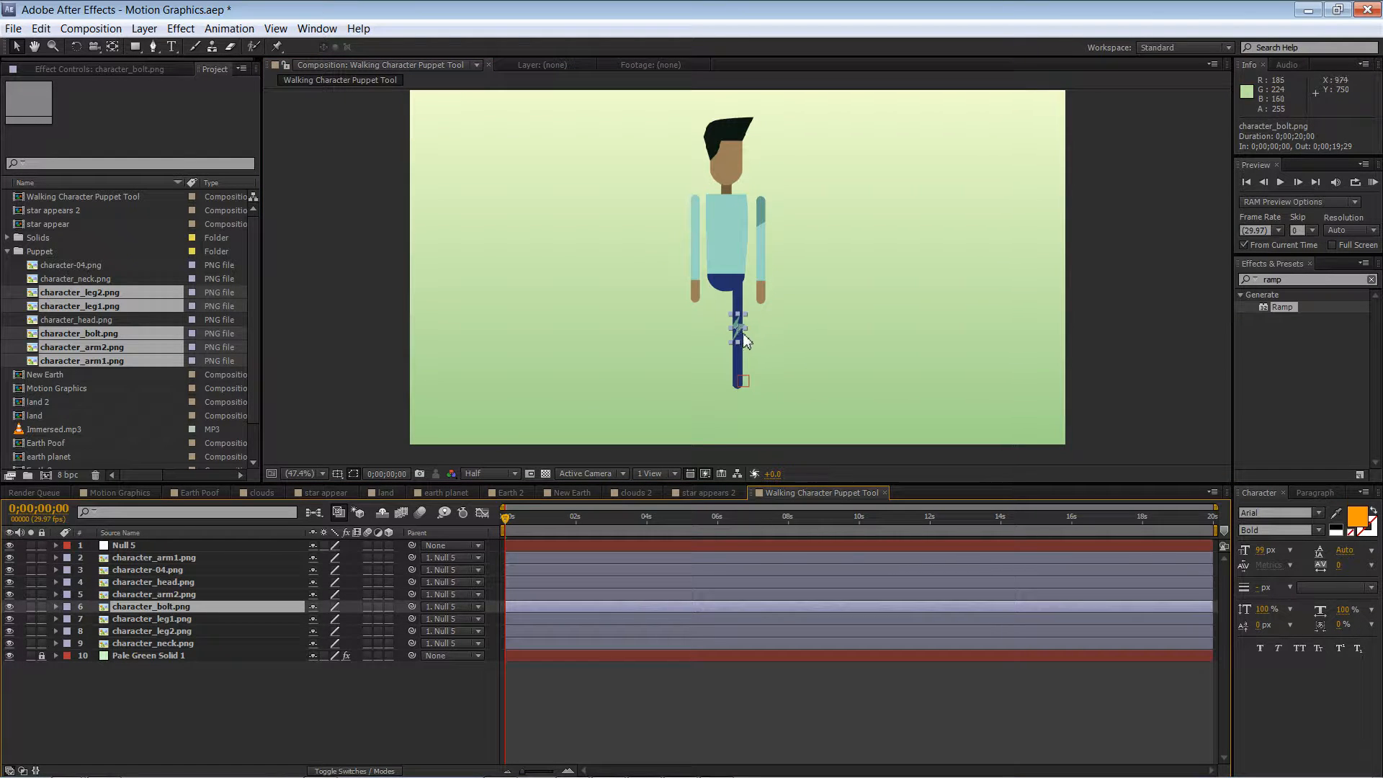
{"action": "left_click_drag", "start_coordinate": [745, 342], "coordinate": [741, 210]}
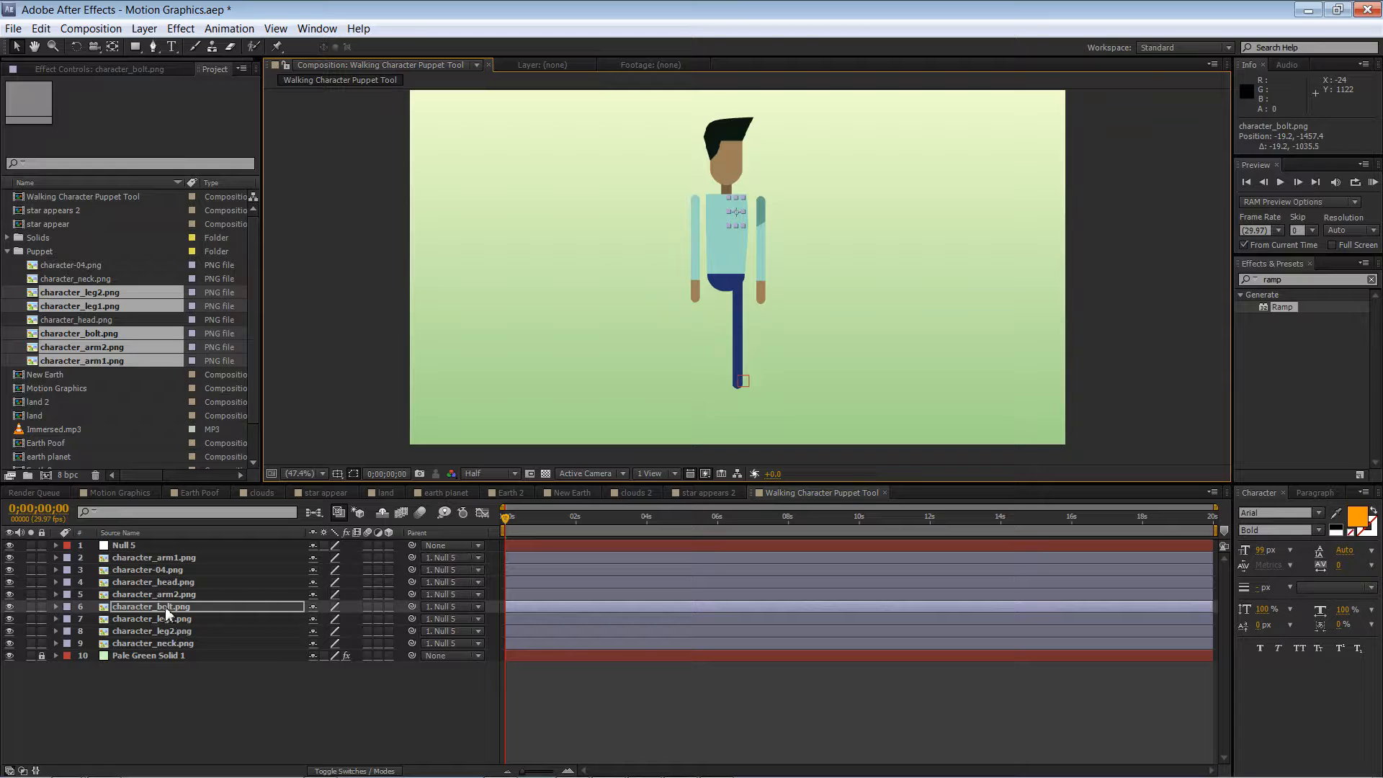
{"action": "left_click_drag", "start_coordinate": [166, 606], "coordinate": [165, 565]}
{"action": "left_click", "coordinate": [343, 347]}
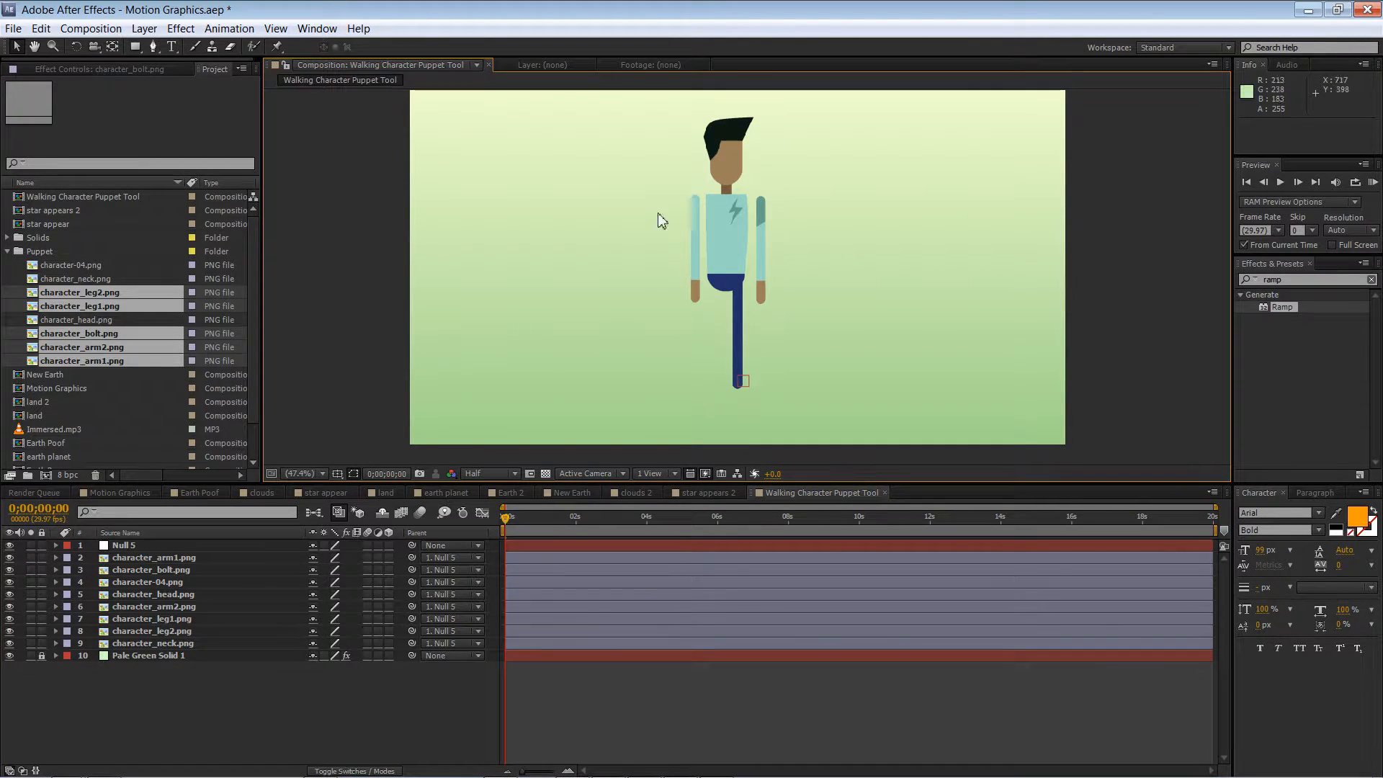
{"action": "left_click_drag", "start_coordinate": [742, 213], "coordinate": [738, 219]}
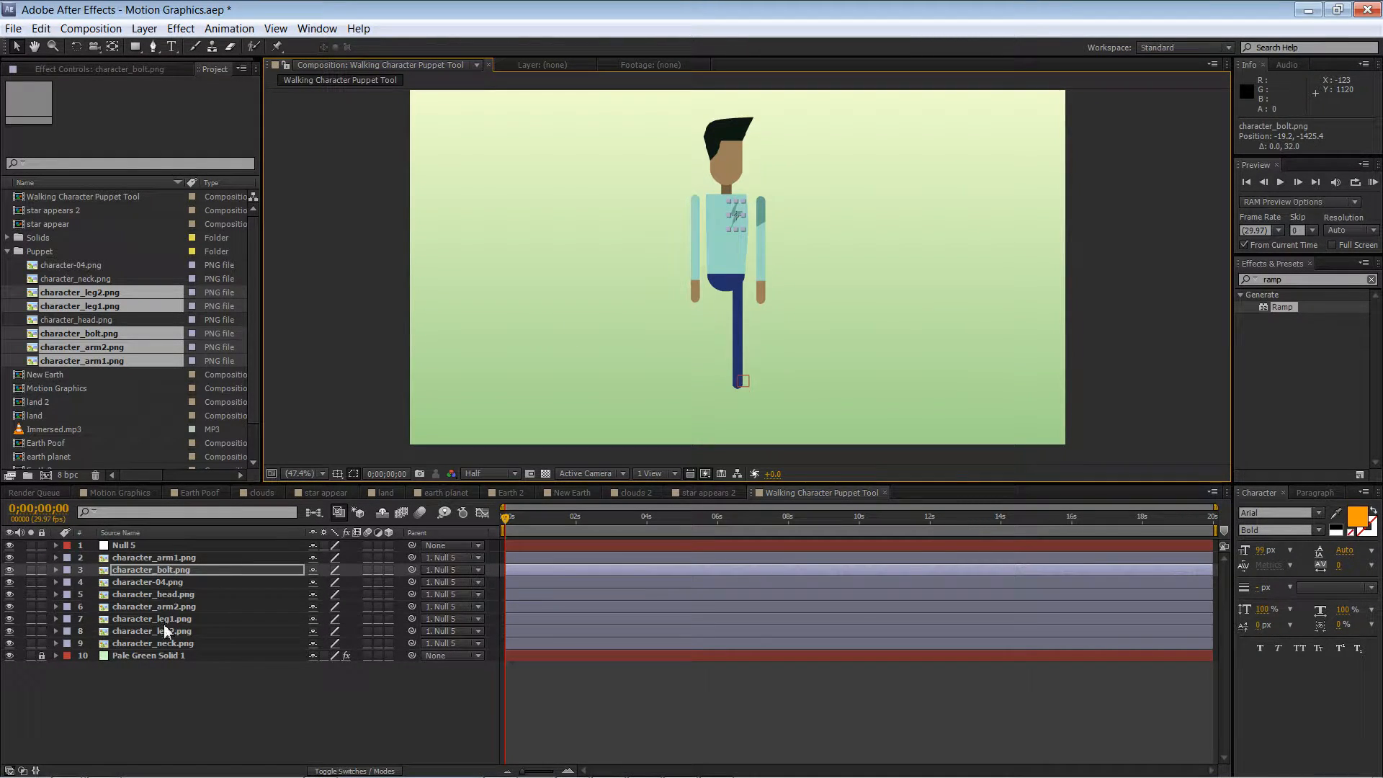
Step: Place both legs under the hips at the same height, character_leg1.png at about -198, -352 and character_leg2.png at about 0, -352
{"action": "mouse_move", "coordinate": [738, 334]}
{"action": "left_mouse_down"}
{"action": "mouse_move", "coordinate": [716, 353]}
{"action": "mouse_move", "coordinate": [720, 342]}
{"action": "left_mouse_up"}
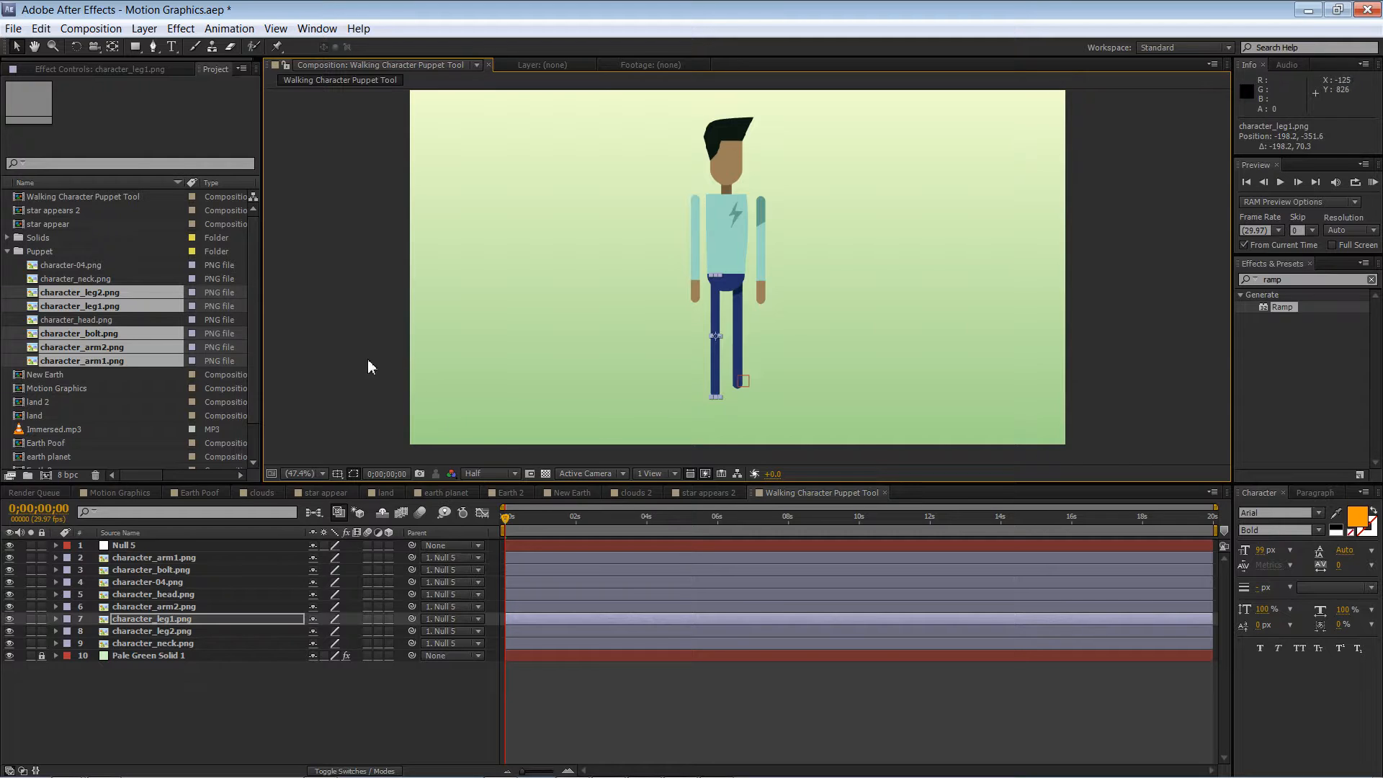
{"action": "left_click", "coordinate": [370, 360]}
{"action": "left_click", "coordinate": [737, 323]}
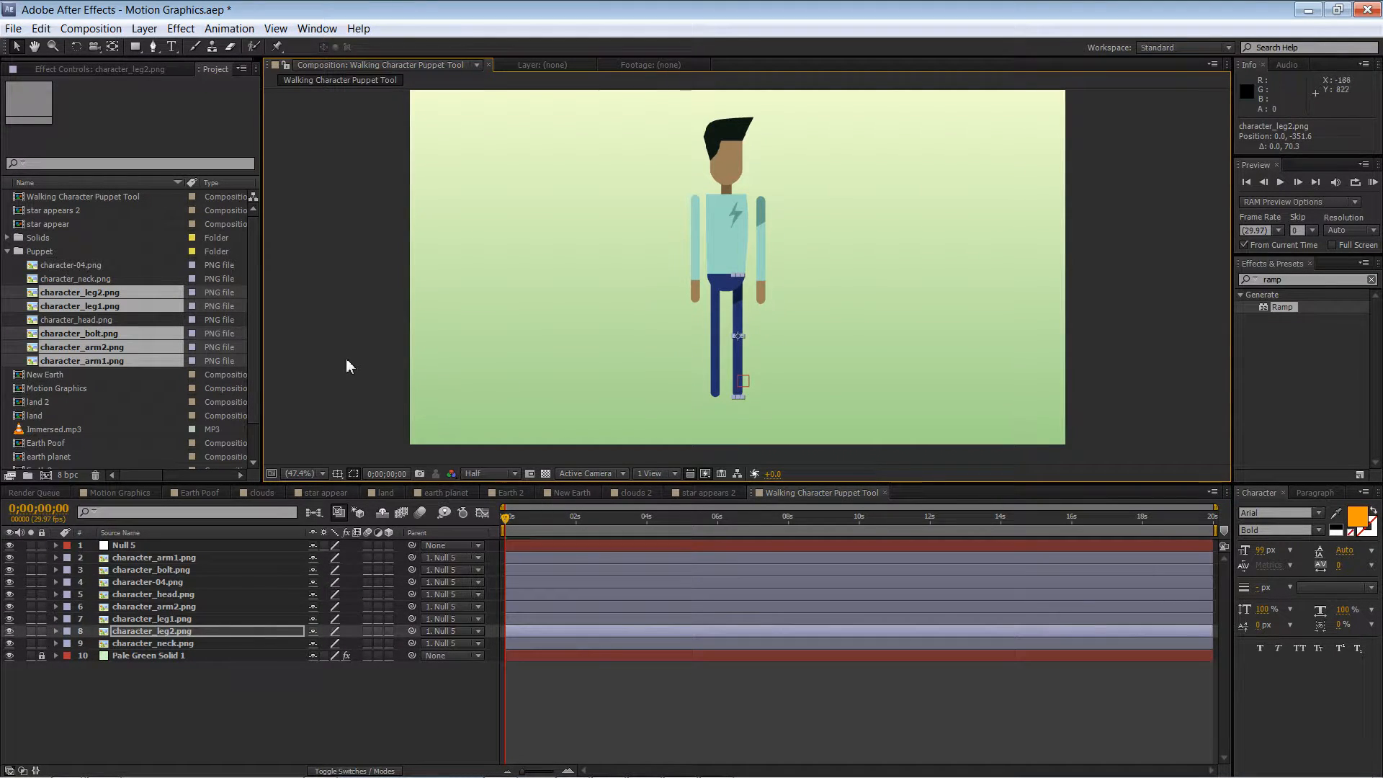
{"action": "left_click", "coordinate": [345, 360]}
Step: Nudge the two legs closer together beneath the hips, with character_leg1.png at about -186, -352
{"action": "left_click", "coordinate": [736, 339]}
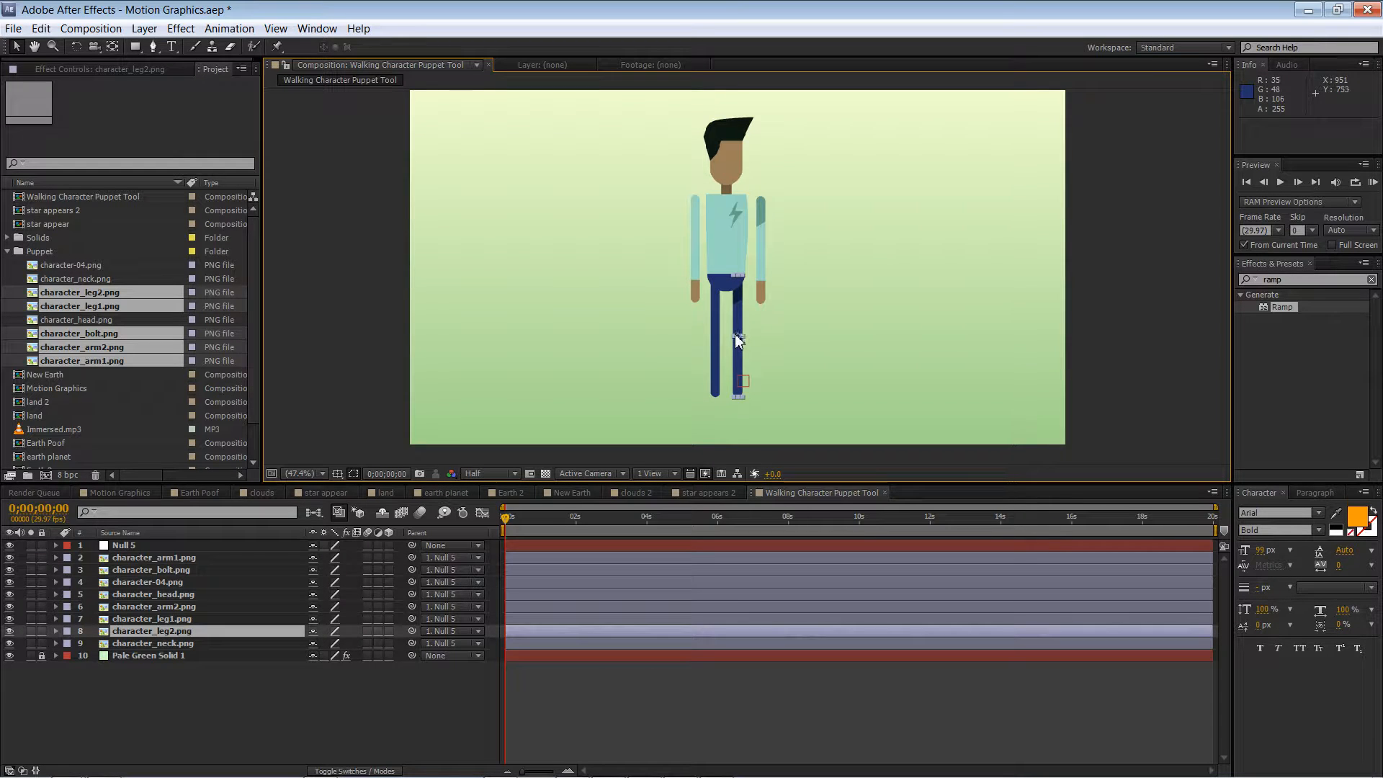
{"action": "key", "text": "Left"}
{"action": "key", "text": "Left"}
{"action": "key", "text": "Left"}
{"action": "key", "text": "Left"}
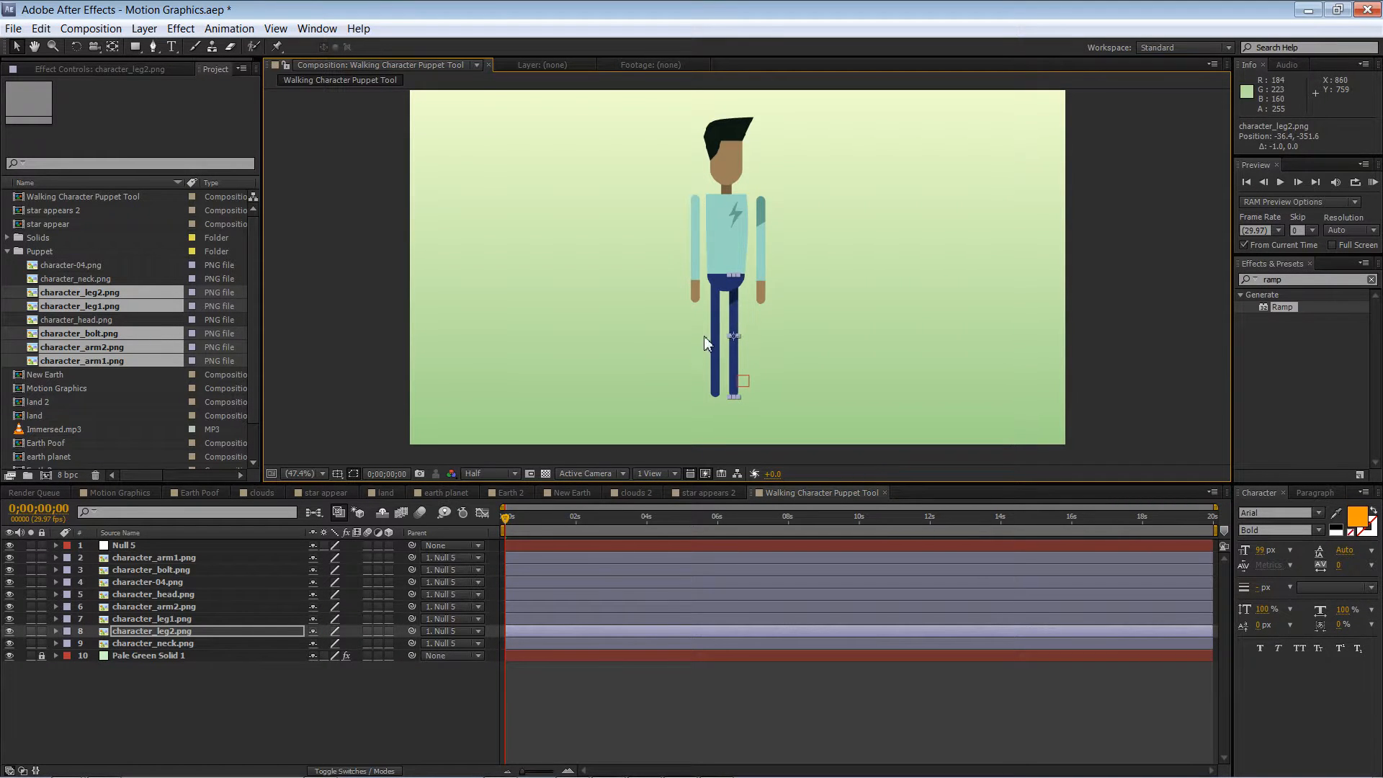
{"action": "key", "text": "Right"}
{"action": "left_click", "coordinate": [717, 346]}
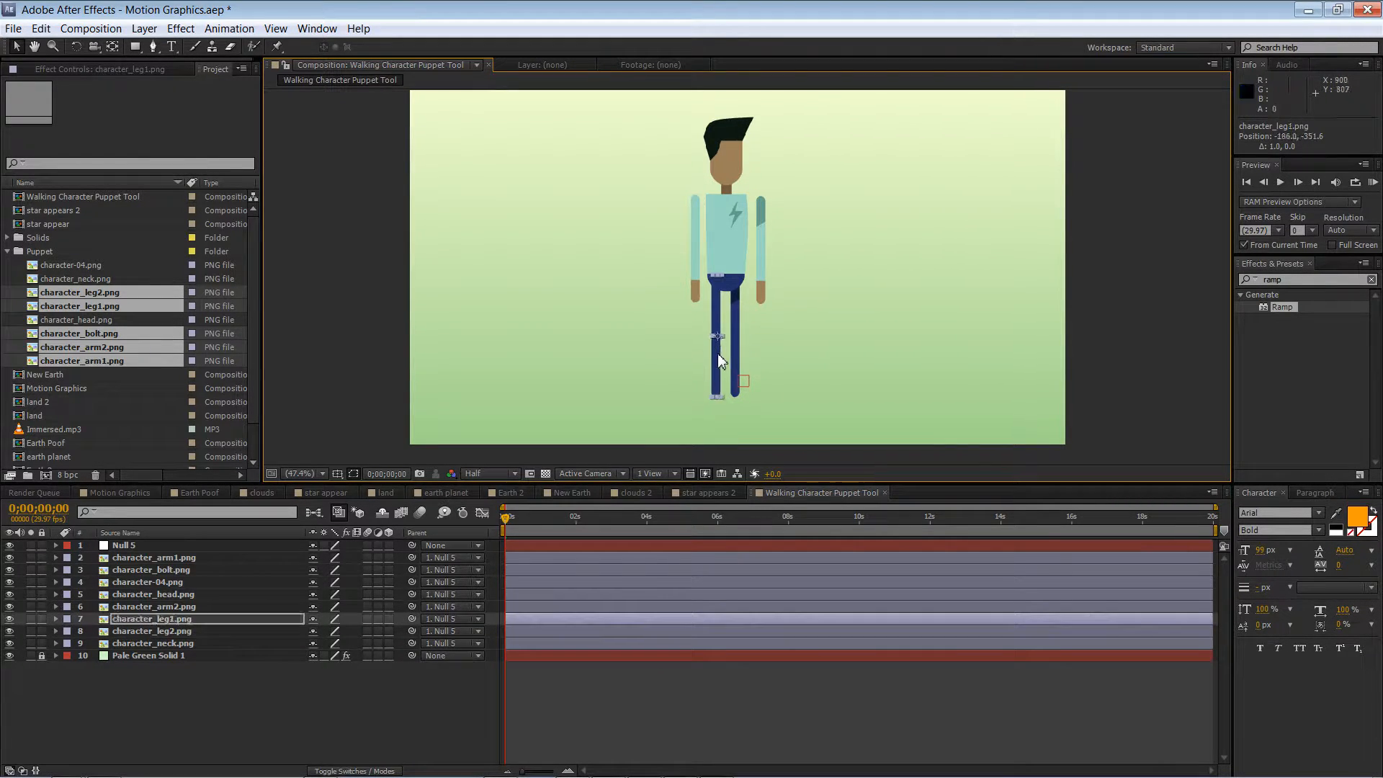
{"action": "left_click", "coordinate": [373, 326]}
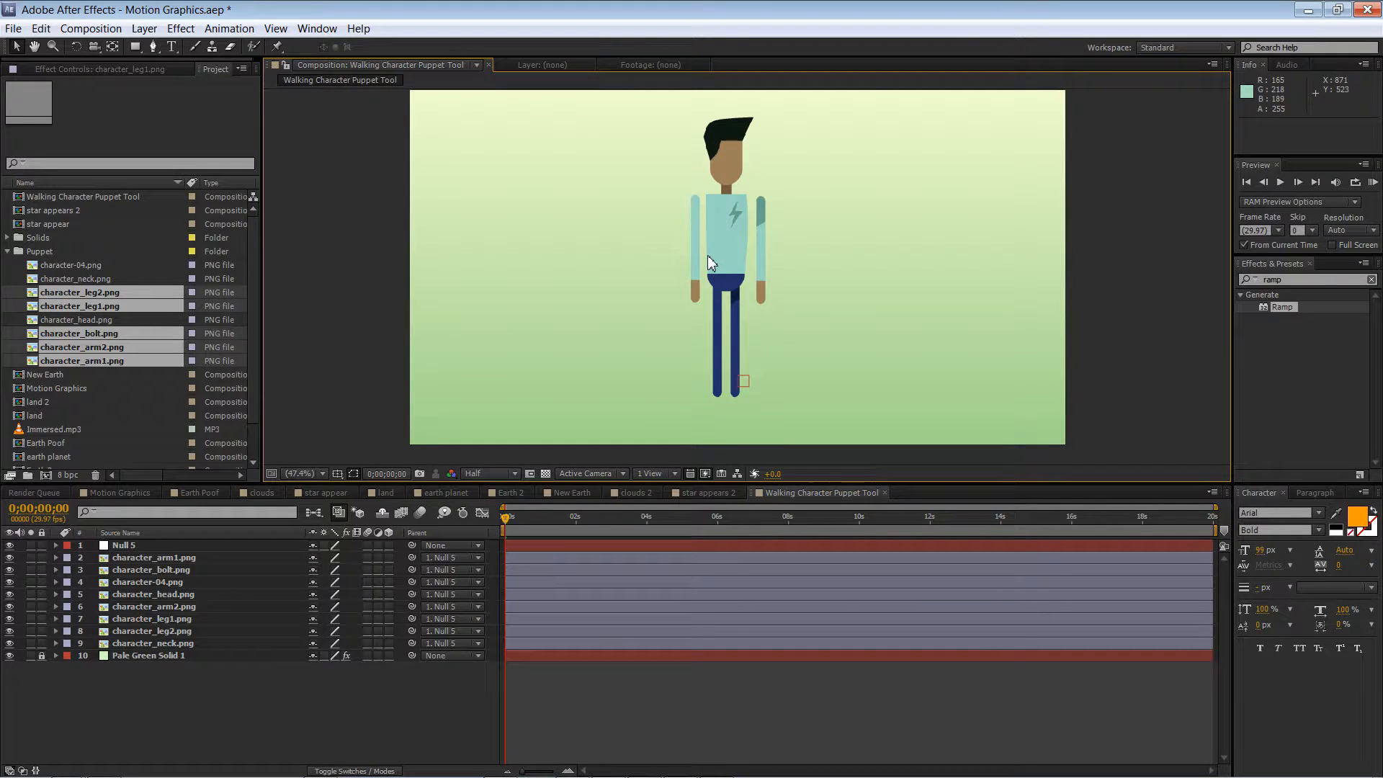
Step: Move the null object with the assembled character slightly up and right to about 981, 858
{"action": "left_click", "coordinate": [130, 546]}
{"action": "left_click_drag", "start_coordinate": [746, 387], "coordinate": [753, 382]}
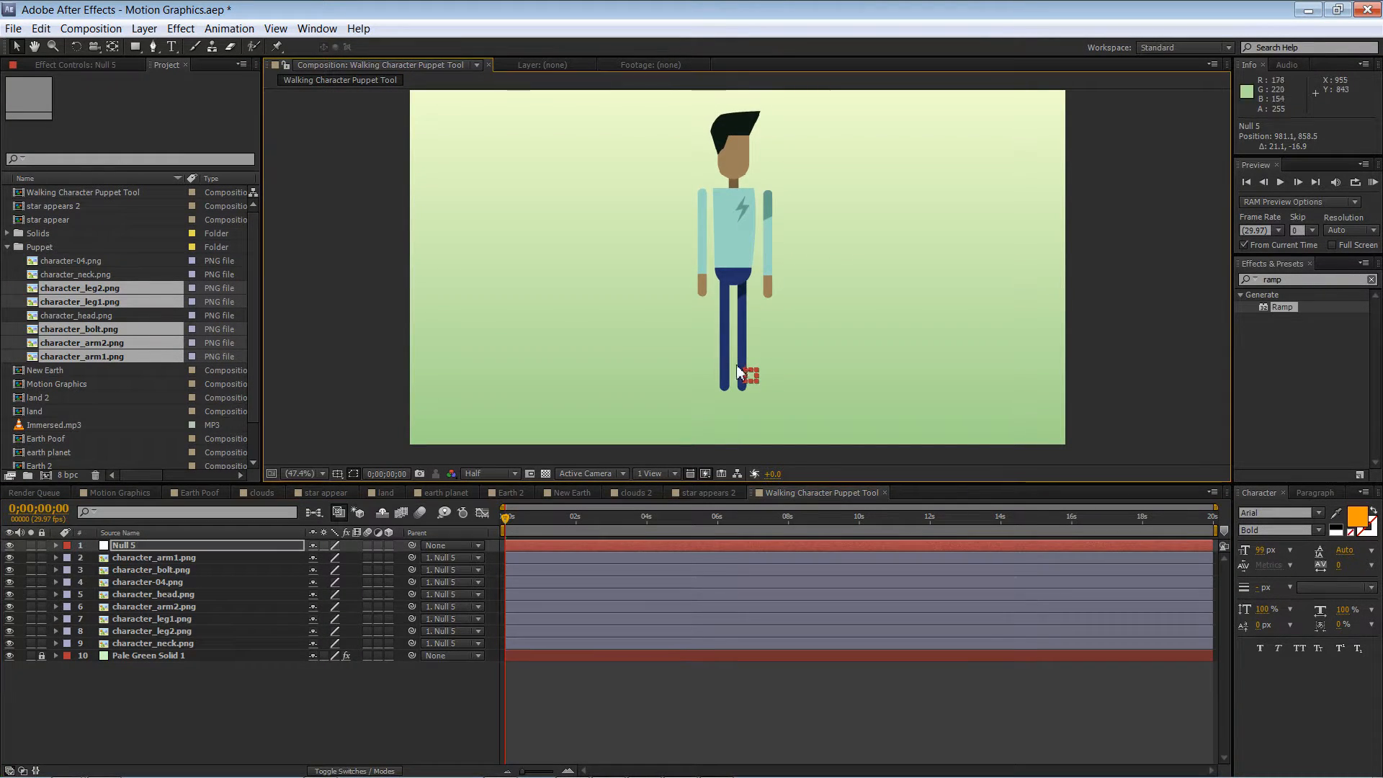
{"action": "left_click", "coordinate": [434, 296]}
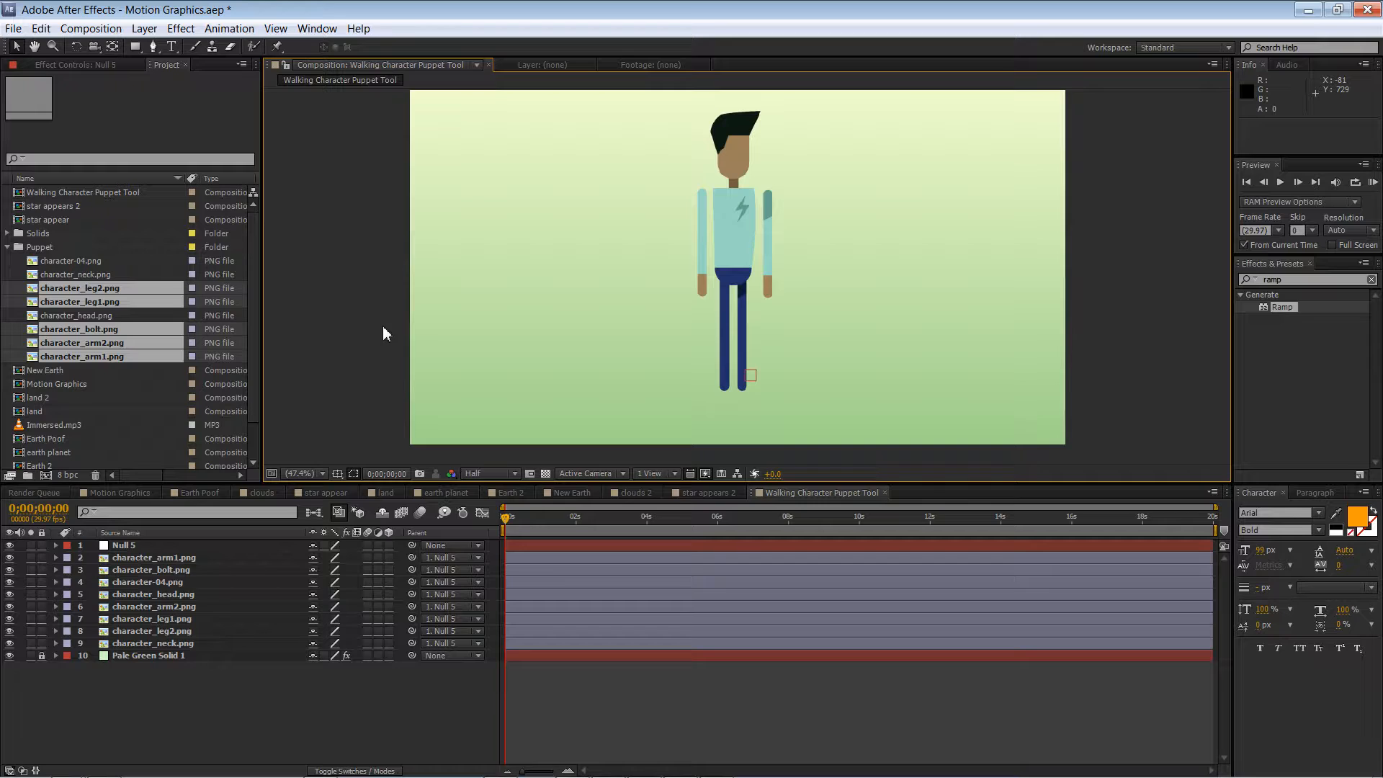
Step: Set the parent of all eight character layers to None and move the null object below the feet, to about 947, 926
{"action": "left_click", "coordinate": [477, 557]}
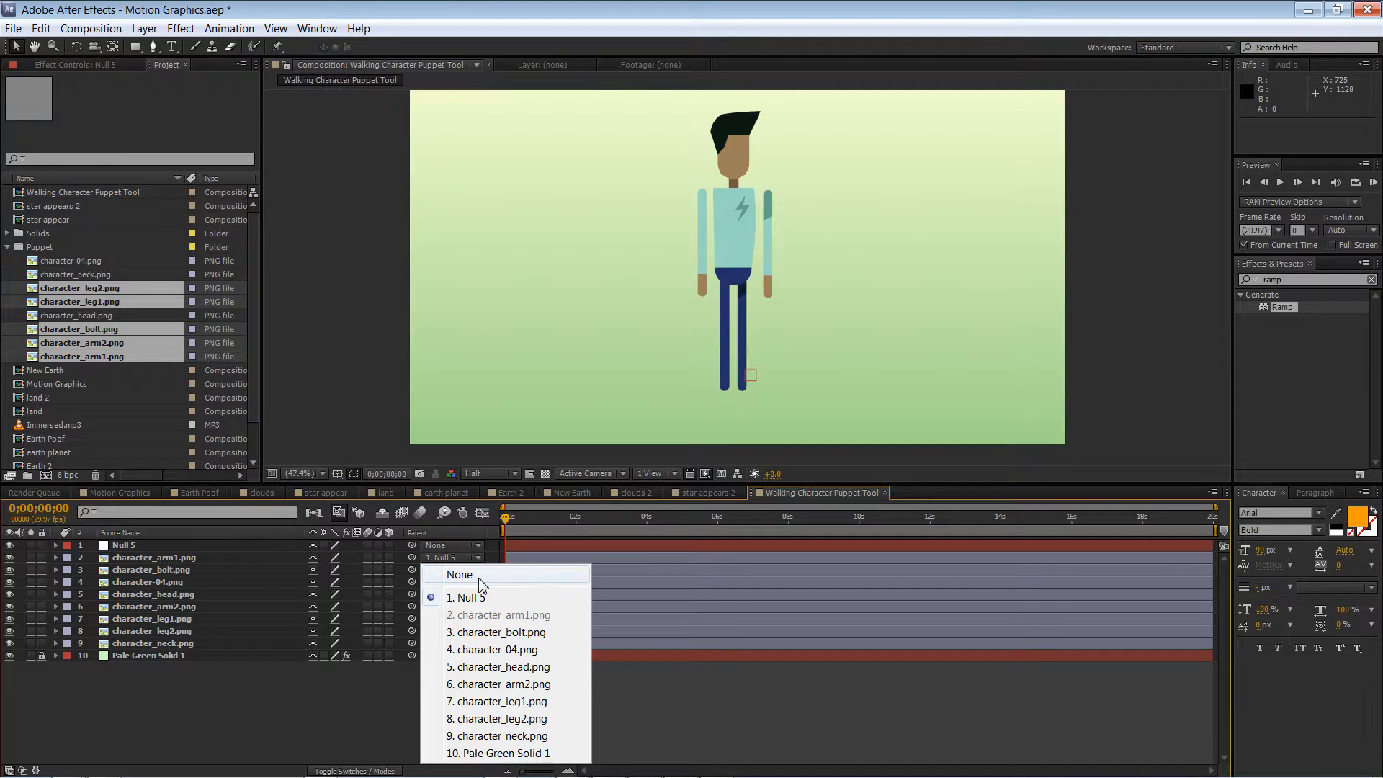
{"action": "left_click", "coordinate": [480, 574]}
{"action": "left_click", "coordinate": [481, 570]}
{"action": "left_click", "coordinate": [483, 593]}
{"action": "left_click", "coordinate": [476, 584]}
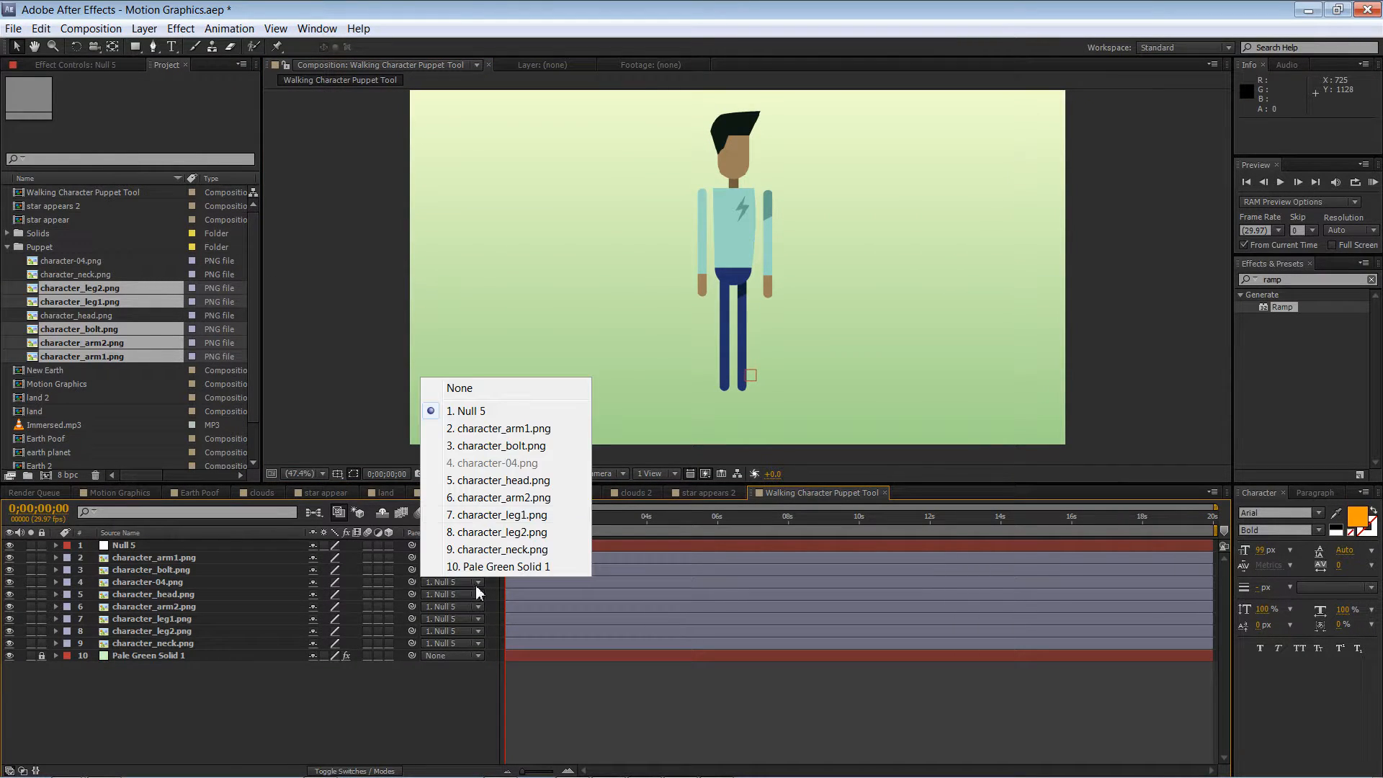
{"action": "left_click", "coordinate": [461, 388]}
{"action": "left_click", "coordinate": [454, 593]}
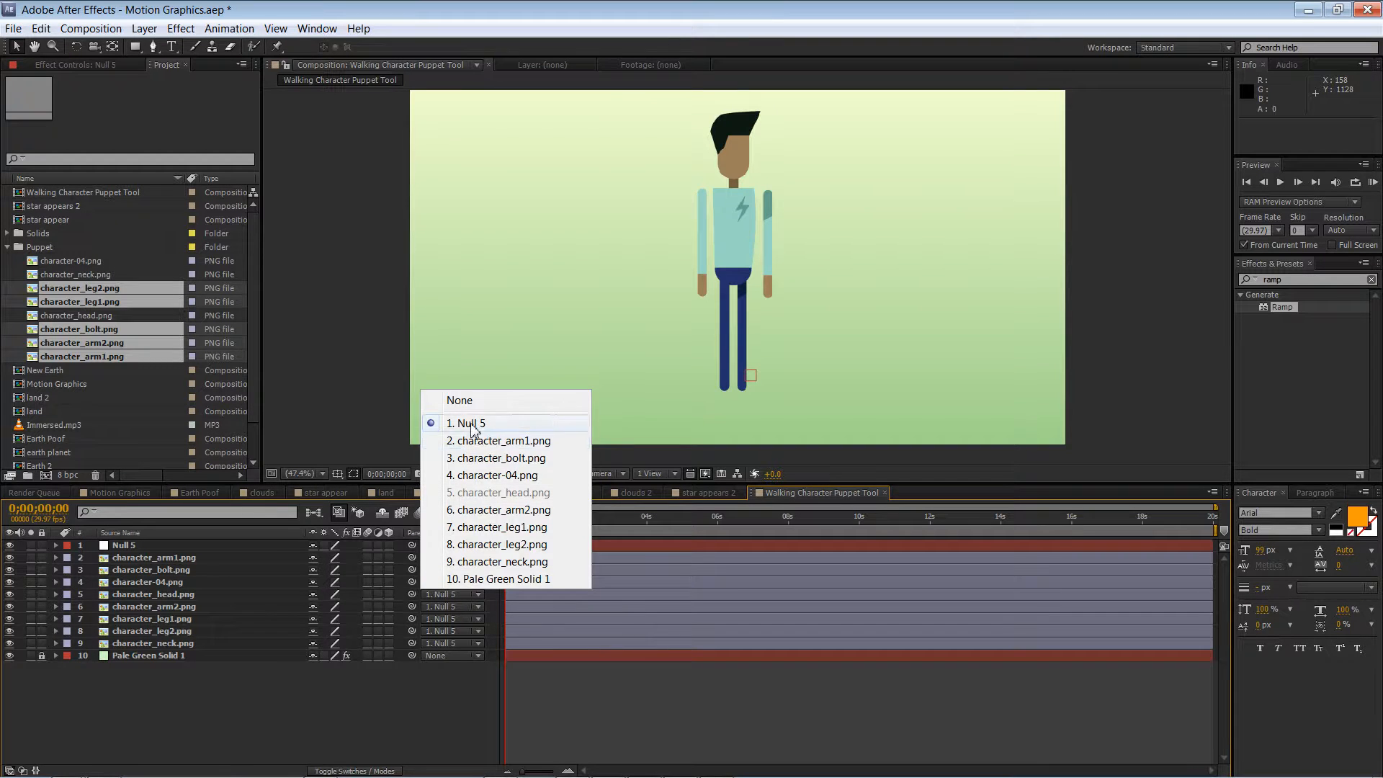
{"action": "left_click", "coordinate": [454, 395]}
{"action": "left_click", "coordinate": [460, 611]}
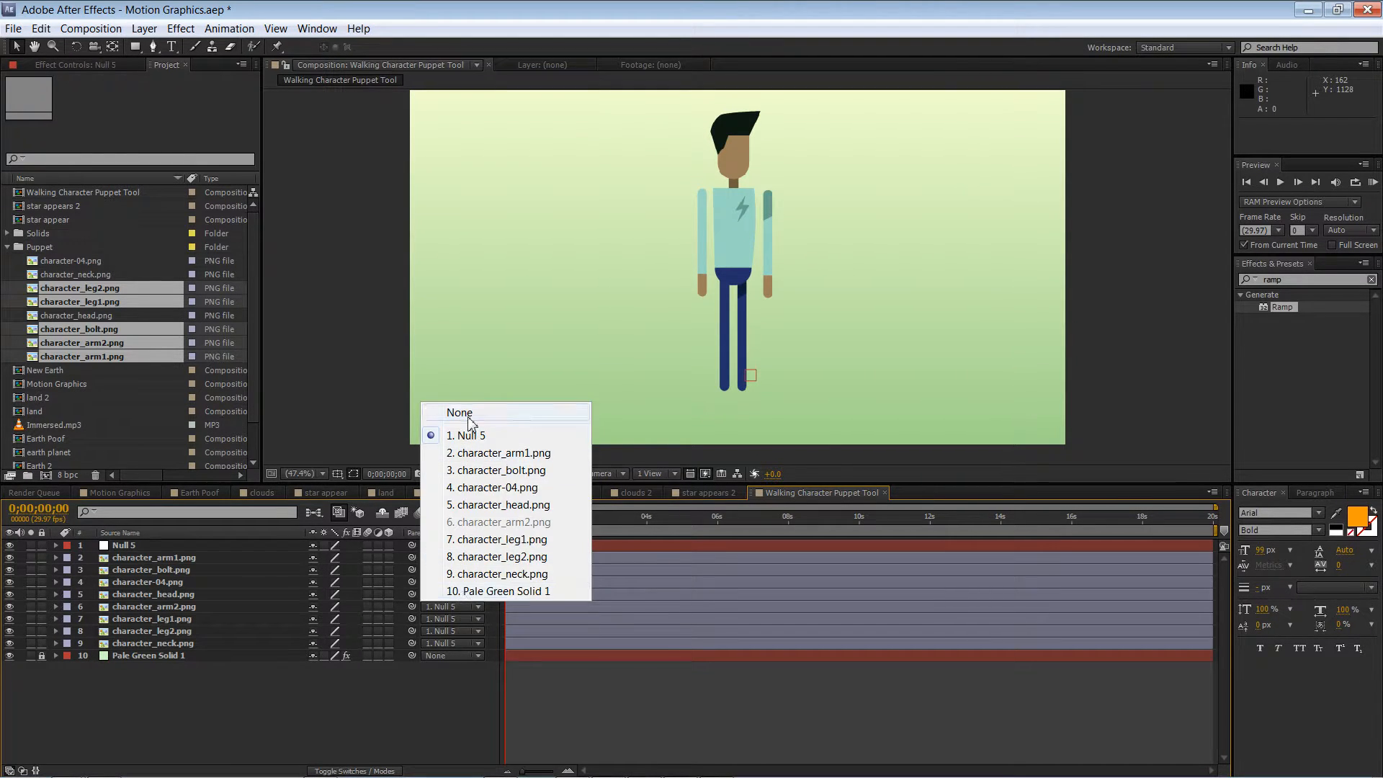
{"action": "left_click", "coordinate": [454, 404]}
{"action": "left_click", "coordinate": [467, 620]}
{"action": "left_click", "coordinate": [468, 431]}
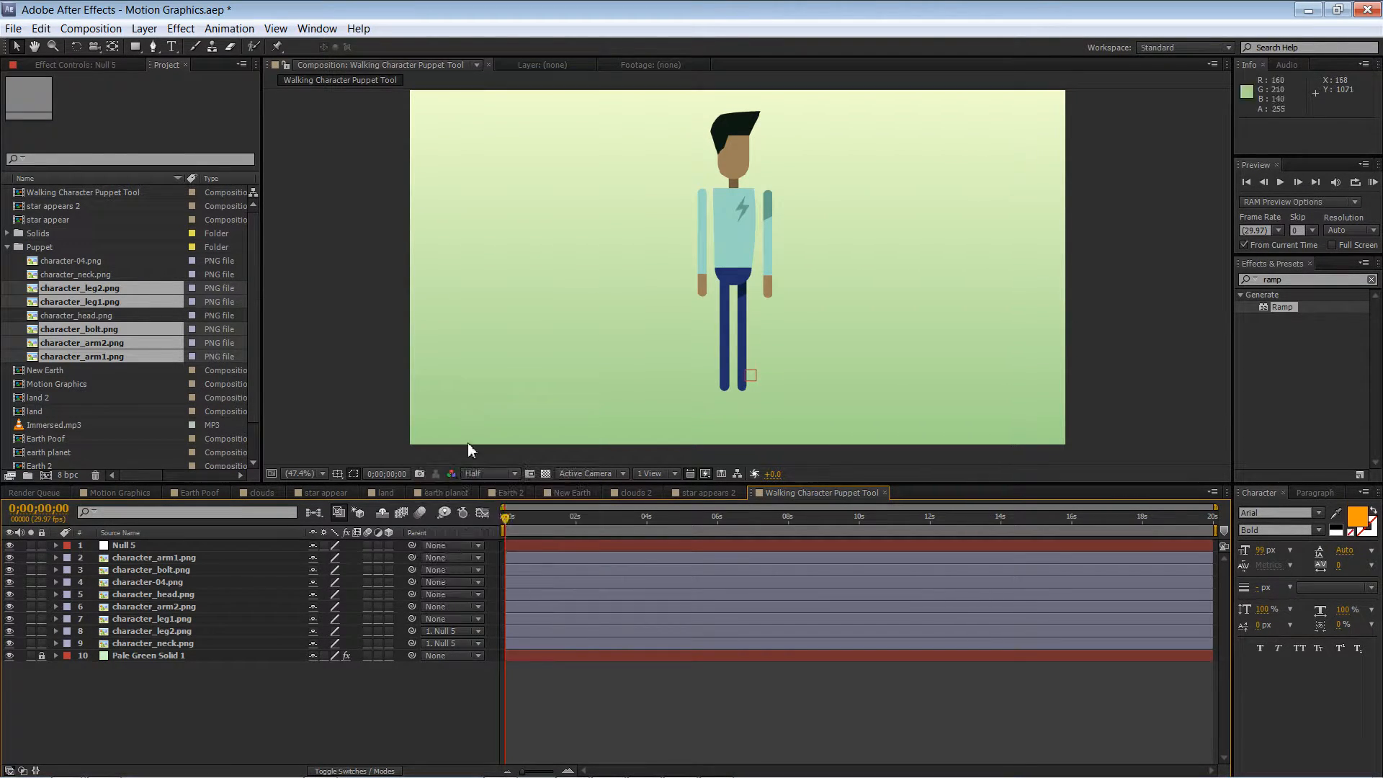
{"action": "left_click", "coordinate": [475, 630]}
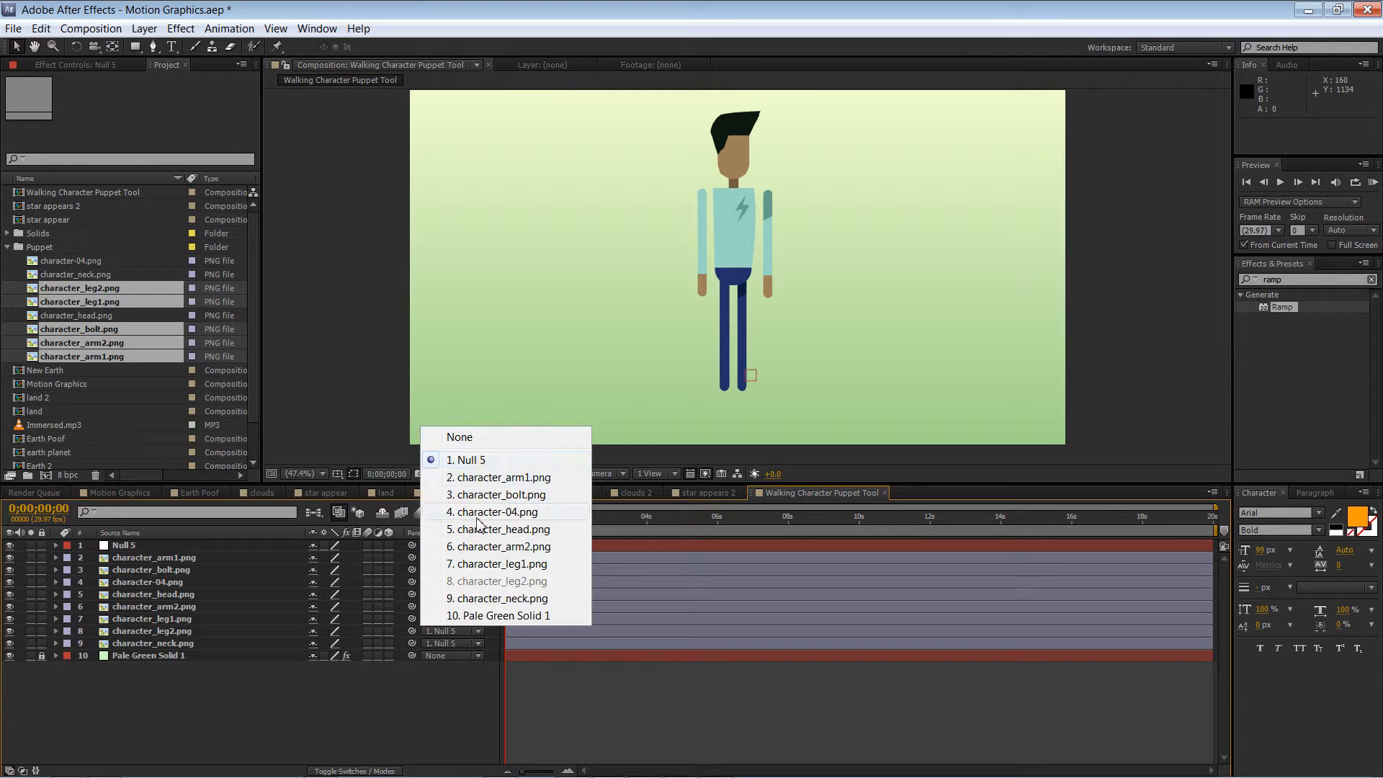
{"action": "left_click", "coordinate": [475, 438]}
{"action": "left_click", "coordinate": [465, 641]}
{"action": "left_click", "coordinate": [461, 451]}
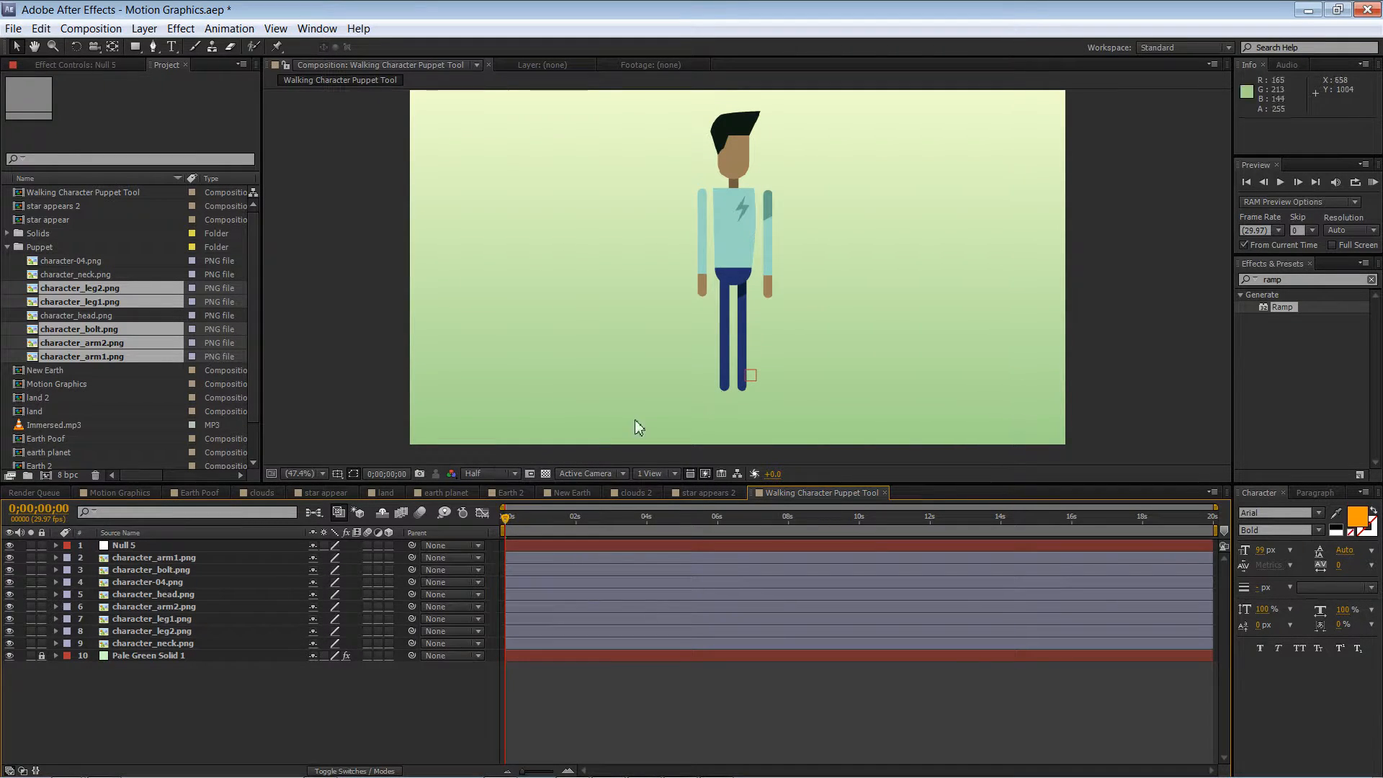
{"action": "left_click_drag", "start_coordinate": [750, 385], "coordinate": [740, 401]}
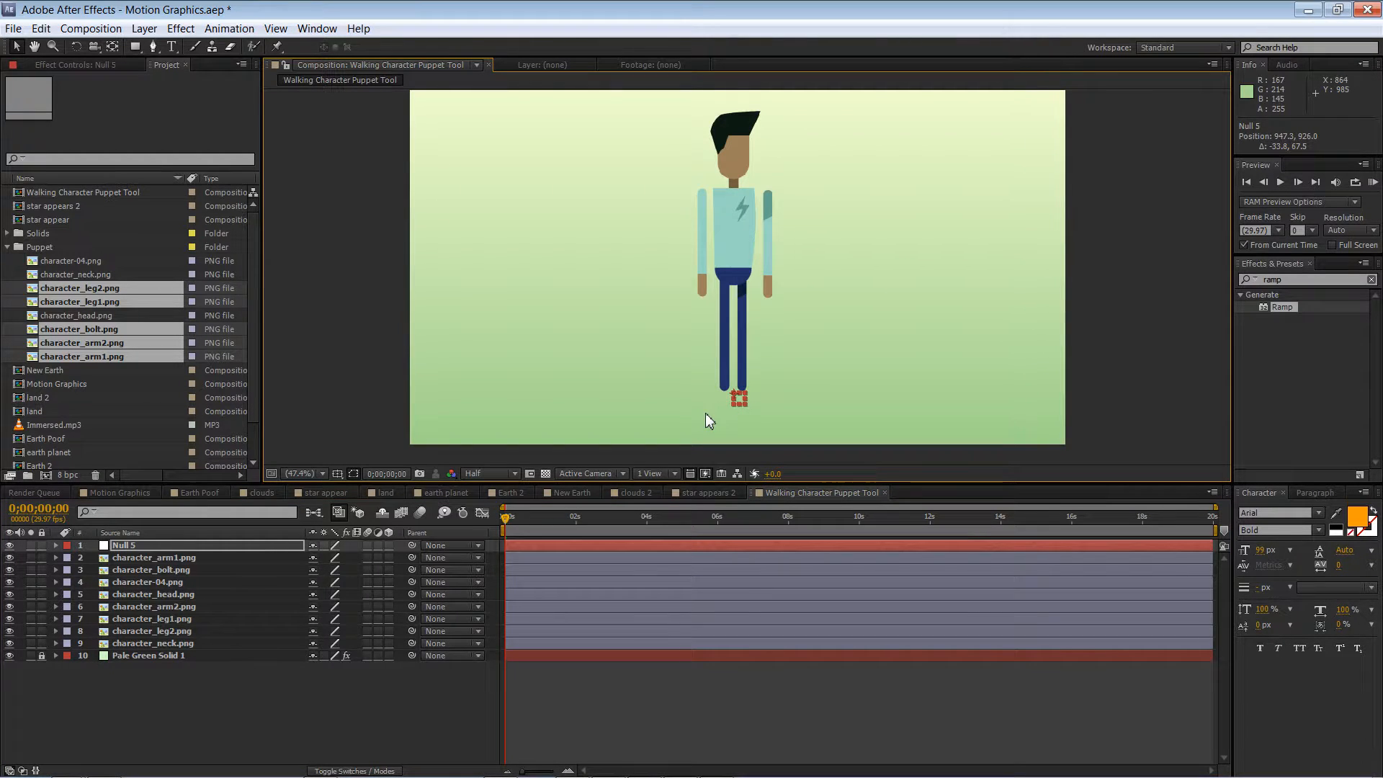
{"action": "double_click", "coordinate": [738, 157]}
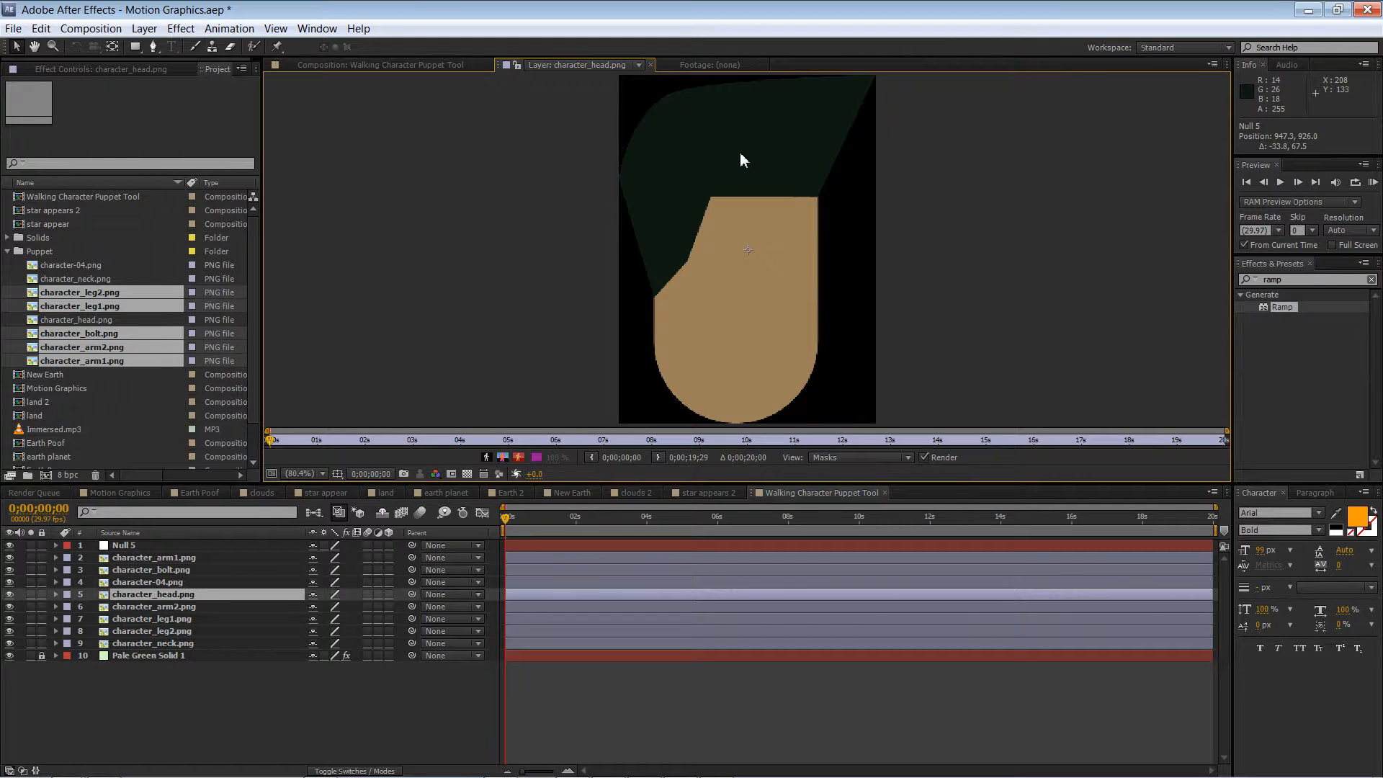
{"action": "left_click", "coordinate": [650, 65]}
{"action": "left_click", "coordinate": [404, 70]}
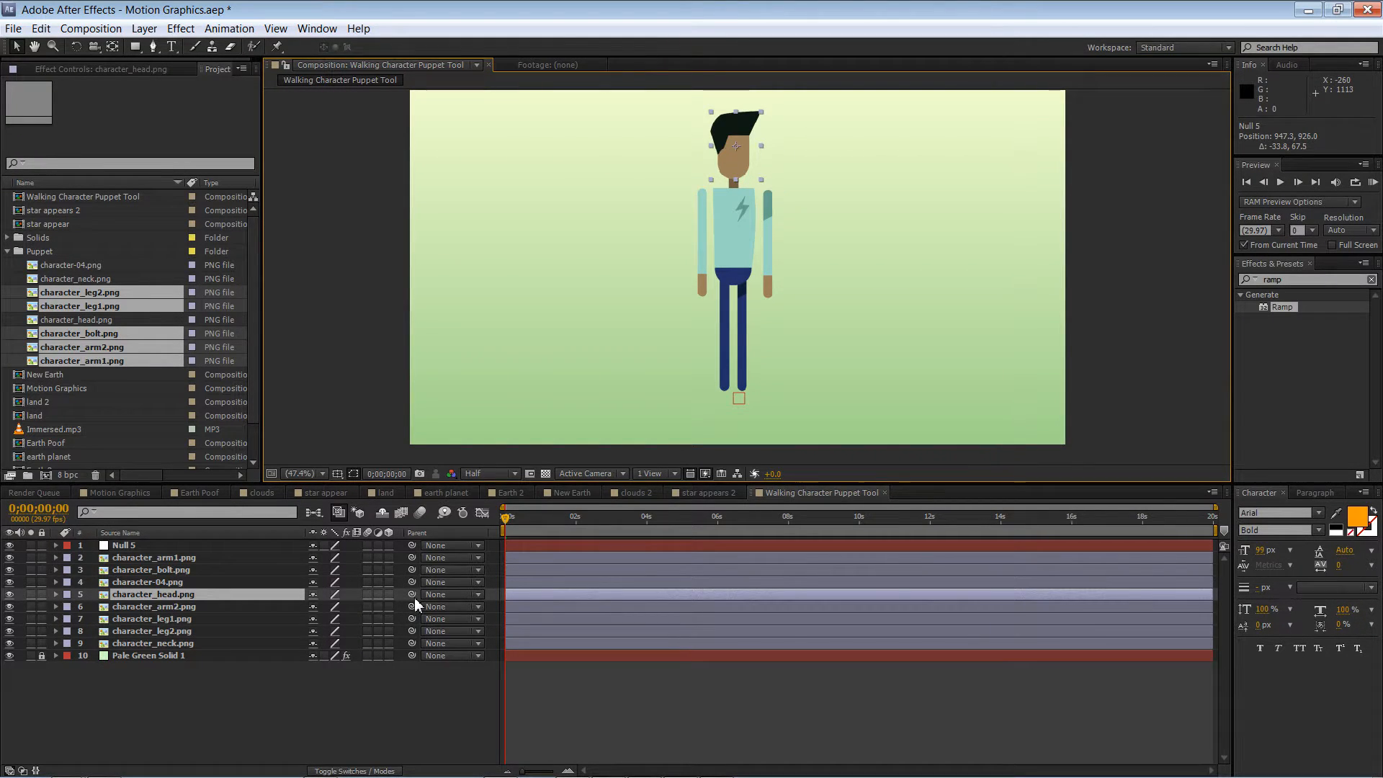
Step: Parent character_head.png to character_neck.png and nudge the neck up by 1 px to about 947.9, 316.3
{"action": "left_click_drag", "start_coordinate": [414, 598], "coordinate": [201, 642]}
{"action": "left_click", "coordinate": [175, 642]}
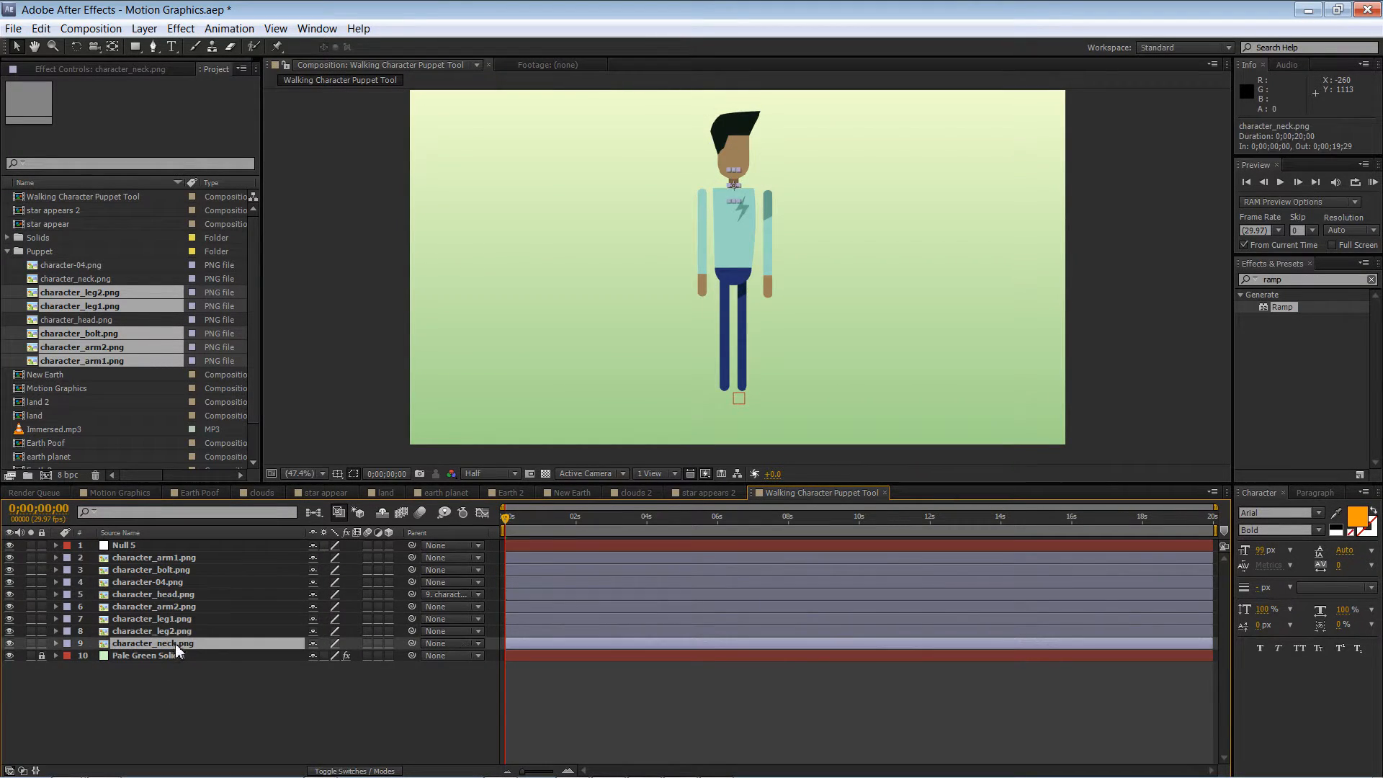
{"action": "left_click_drag", "start_coordinate": [734, 197], "coordinate": [736, 191]}
{"action": "key", "text": "ctrl+z"}
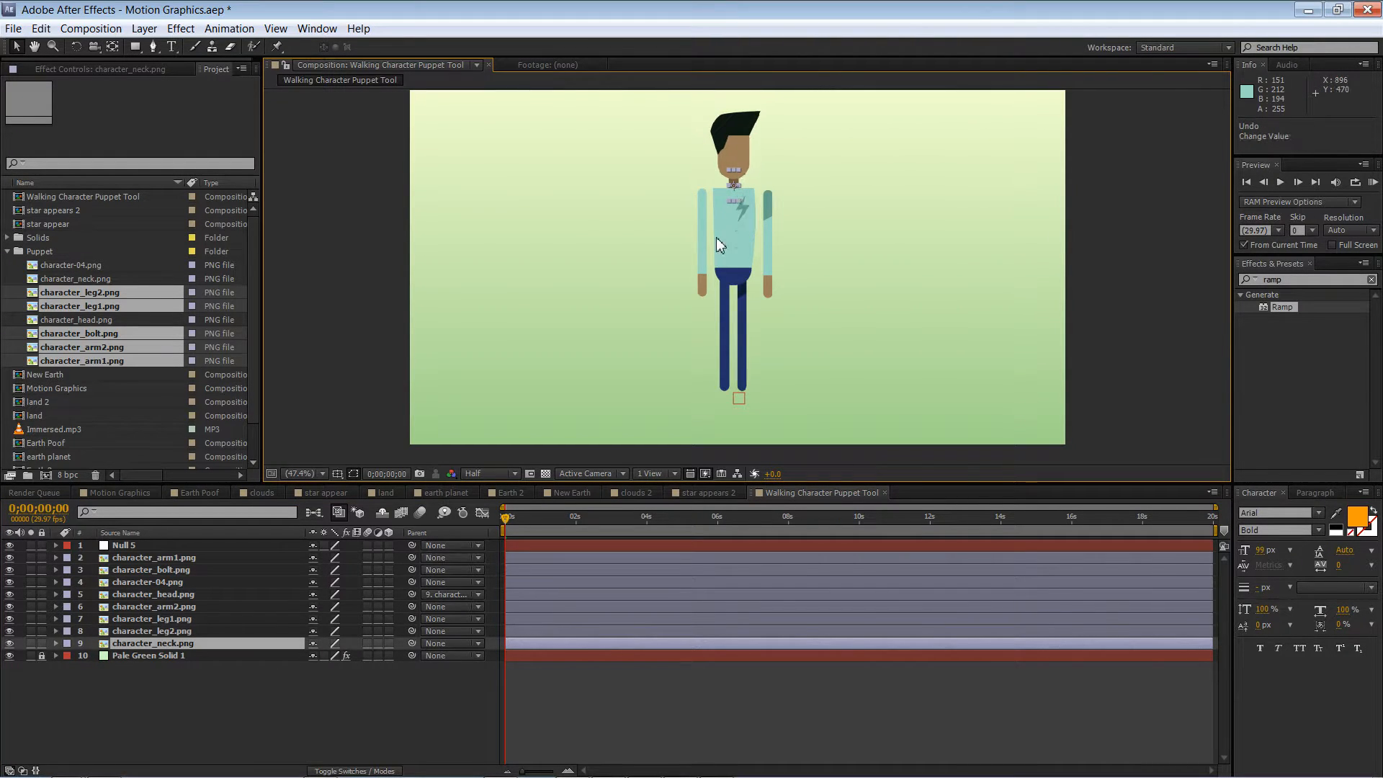
{"action": "key", "text": "Up"}
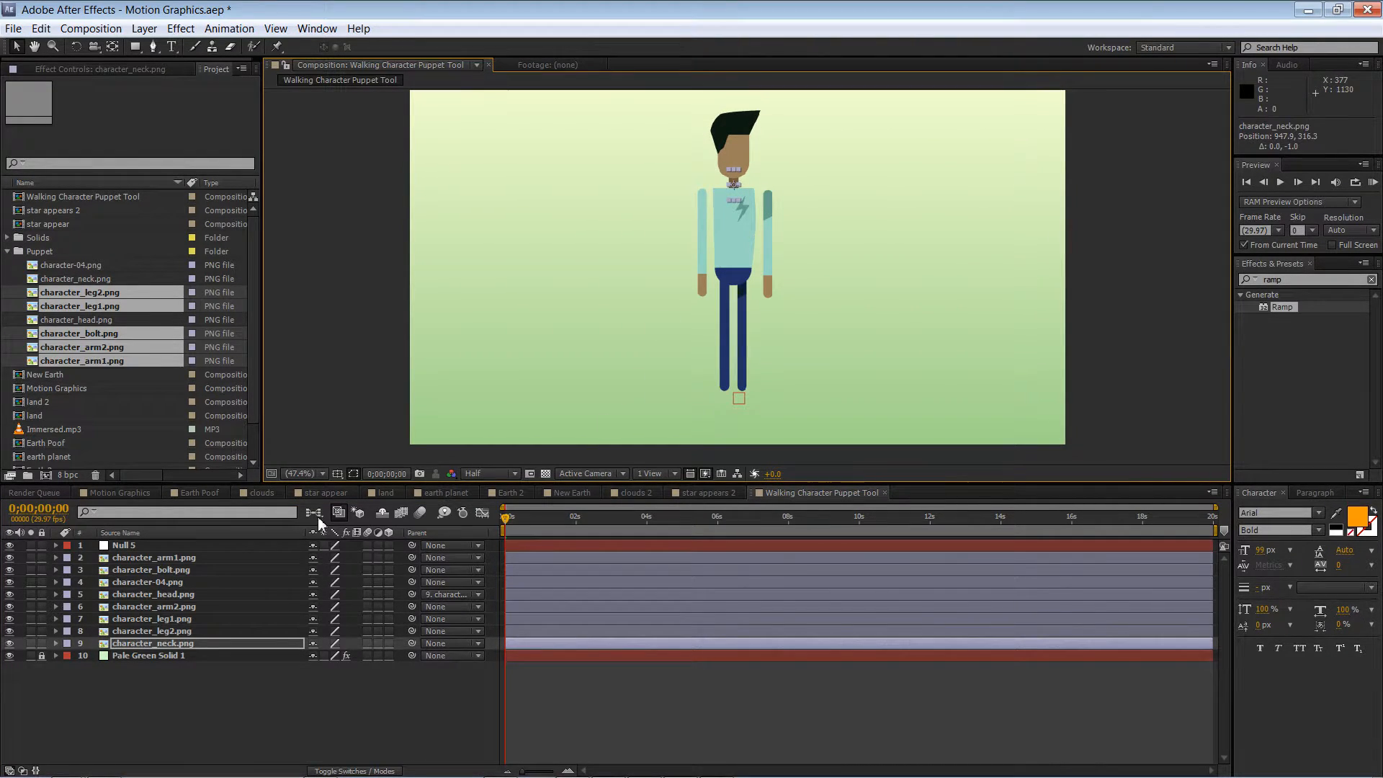
Step: Parent both arm layers, character_arm1.png and character_arm2.png, to the torso layer character-04.png
{"action": "left_click", "coordinate": [731, 237]}
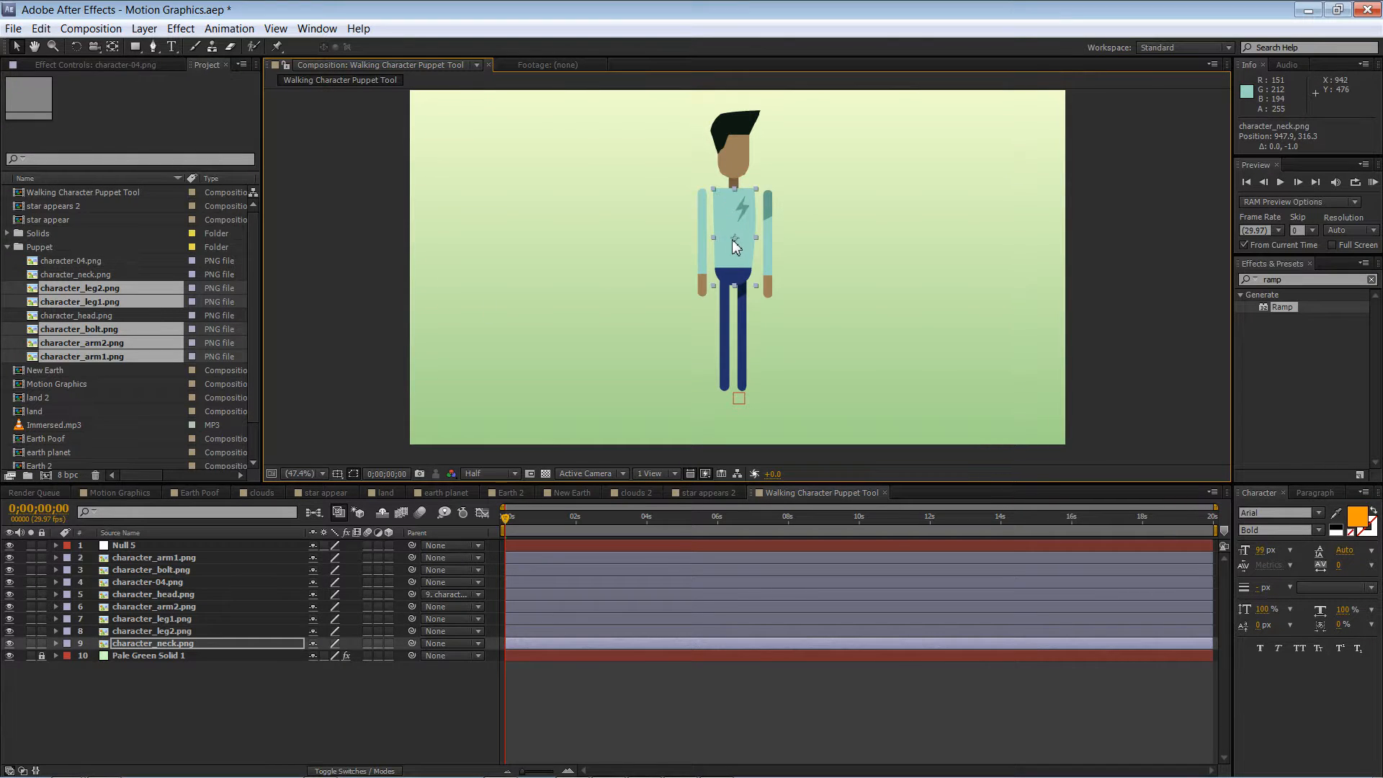
{"action": "left_click", "coordinate": [702, 242]}
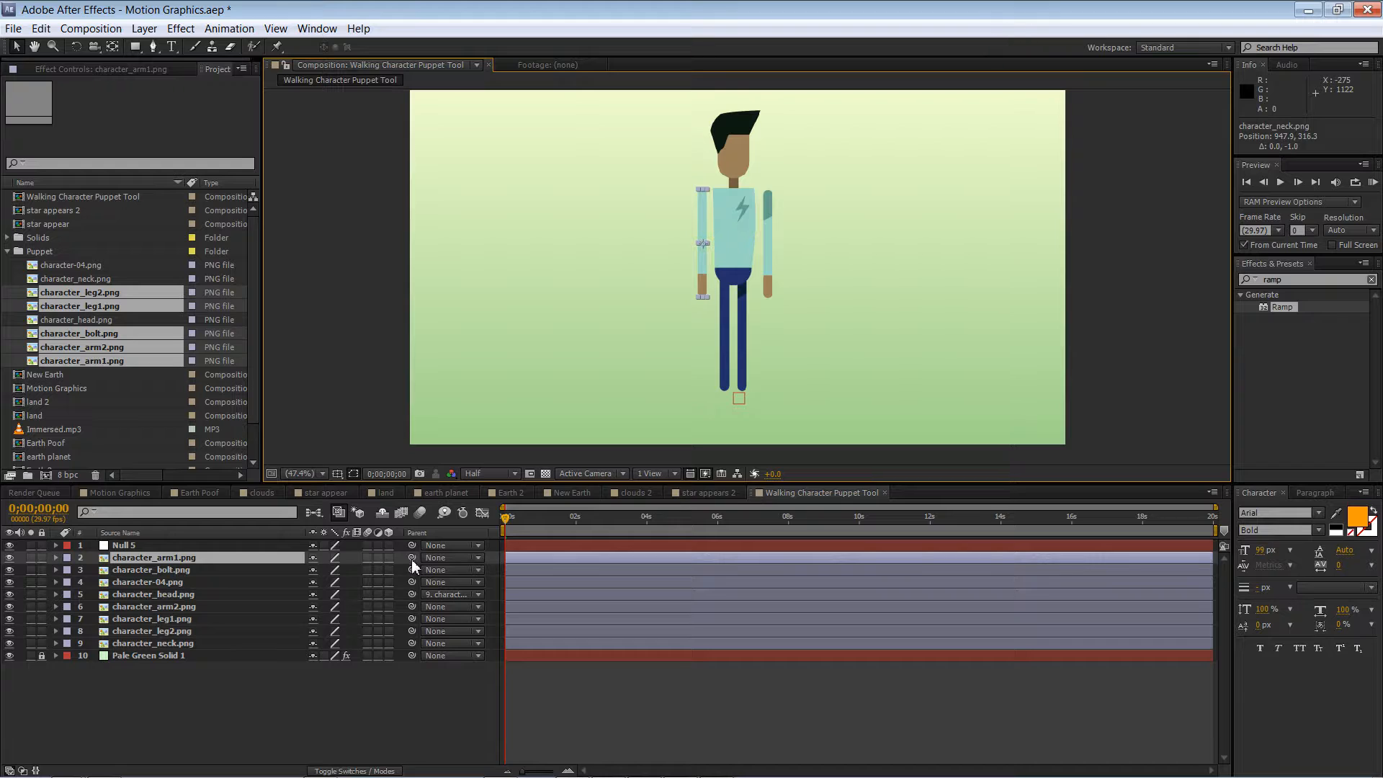
{"action": "left_click_drag", "start_coordinate": [412, 557], "coordinate": [178, 581]}
{"action": "left_click", "coordinate": [770, 242]}
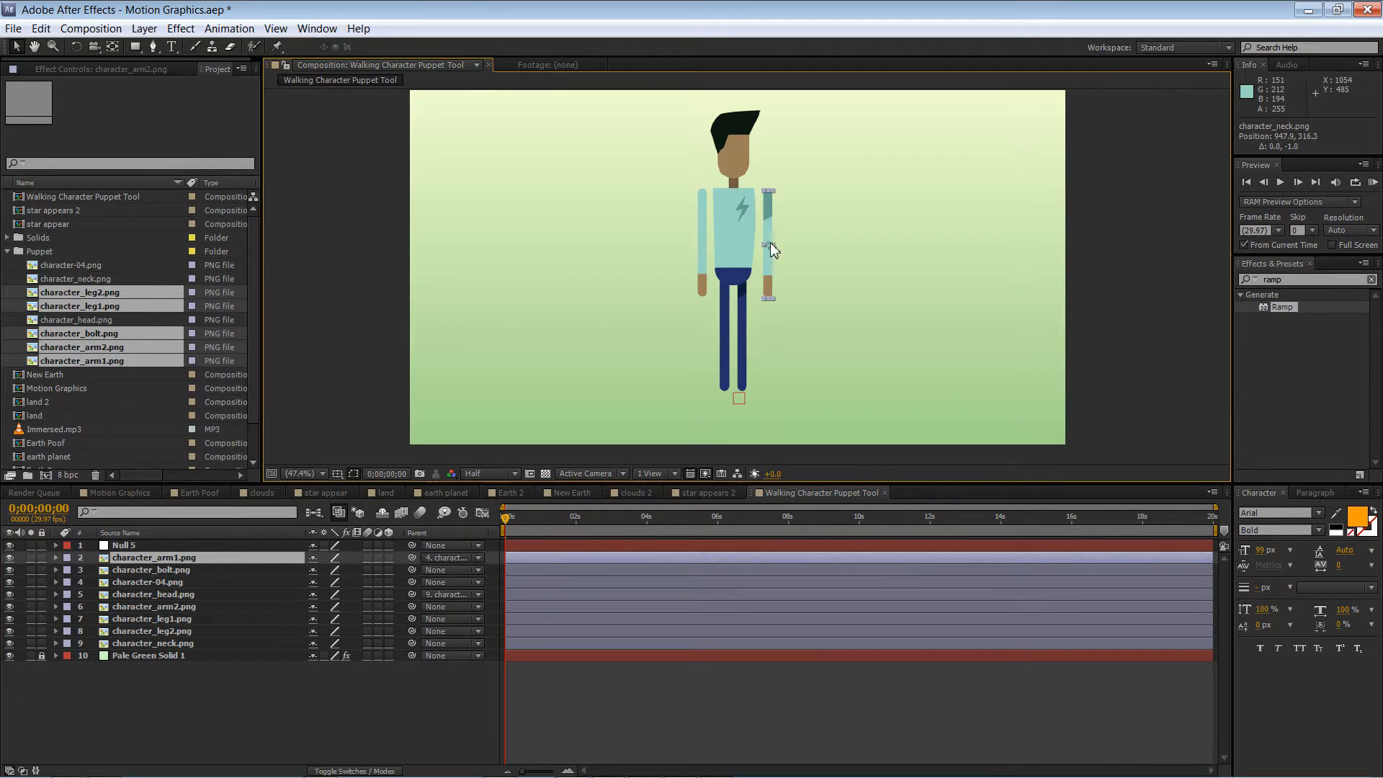
{"action": "left_click_drag", "start_coordinate": [411, 606], "coordinate": [202, 582]}
{"action": "left_click", "coordinate": [365, 240]}
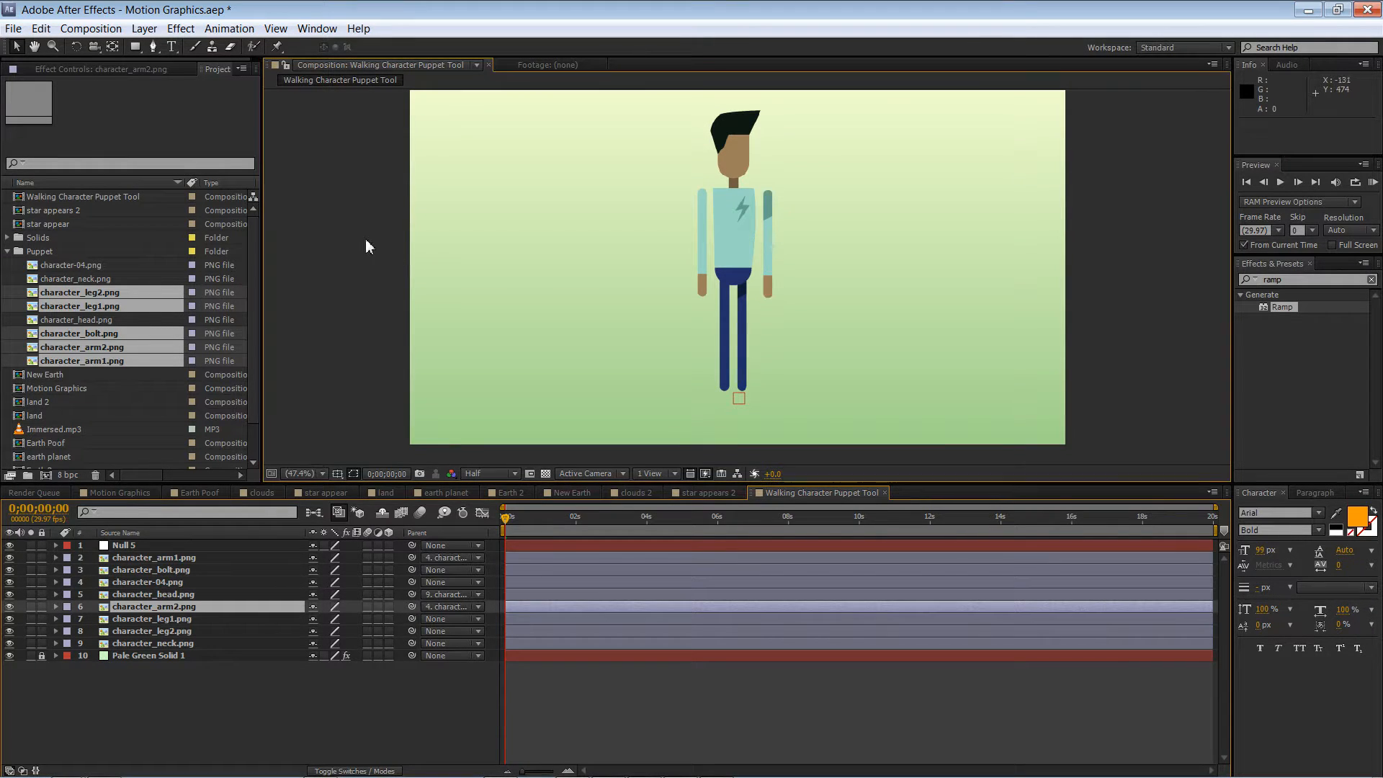
Step: Try rotating character_arm2.png by 3° around its central anchor point and return it to 0°
{"action": "left_click", "coordinate": [771, 254]}
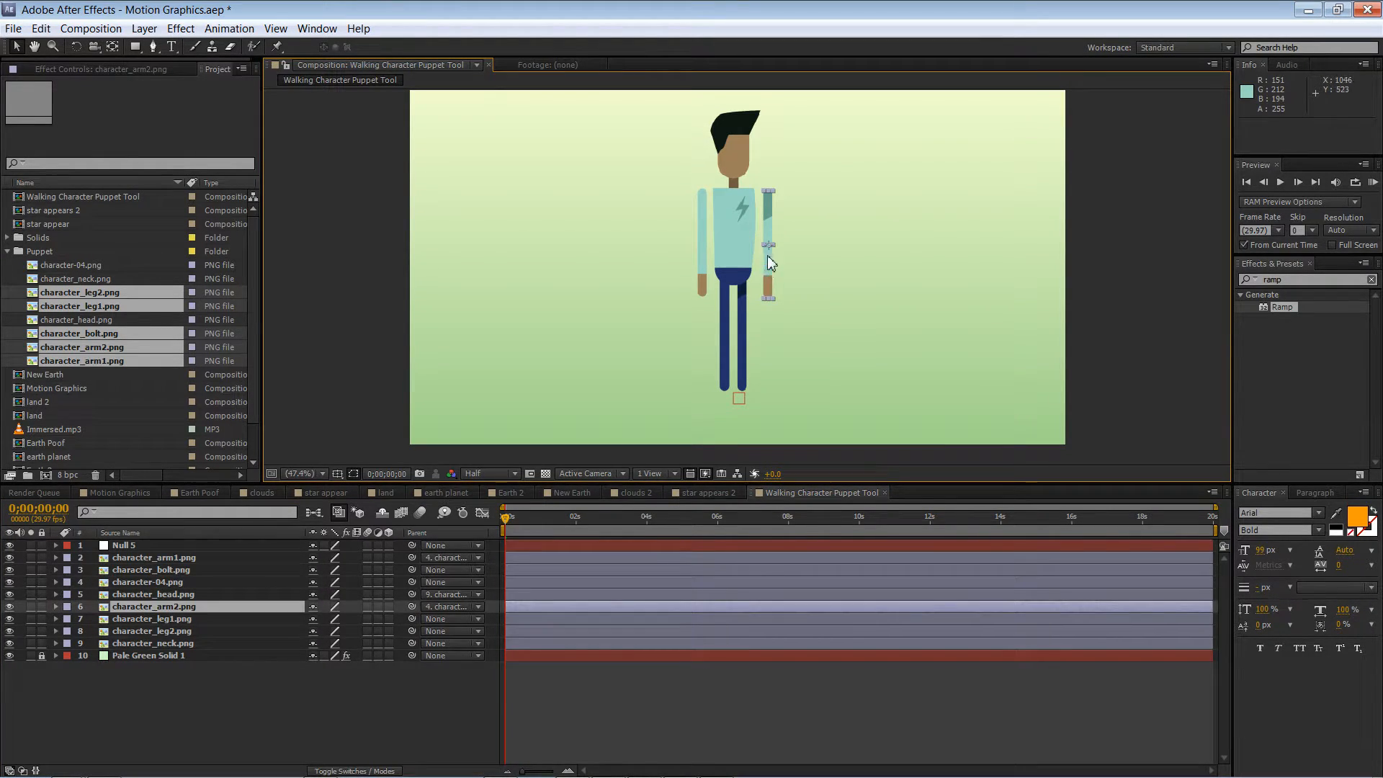
{"action": "key", "text": "KP_Add"}
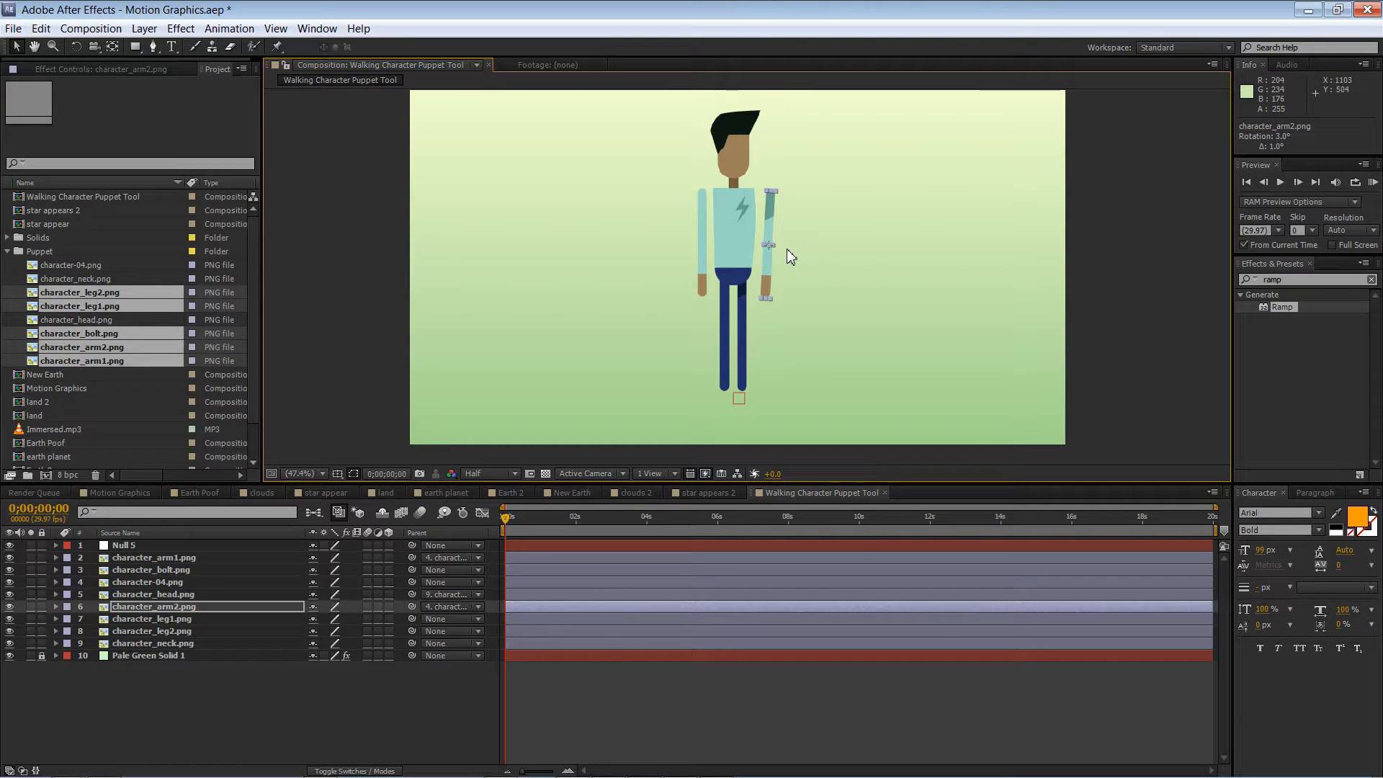
{"action": "key", "text": "KP_Subtract"}
{"action": "key", "text": "KP_Subtract"}
{"action": "key", "text": "KP_Subtract"}
{"action": "key", "text": "KP_Add"}
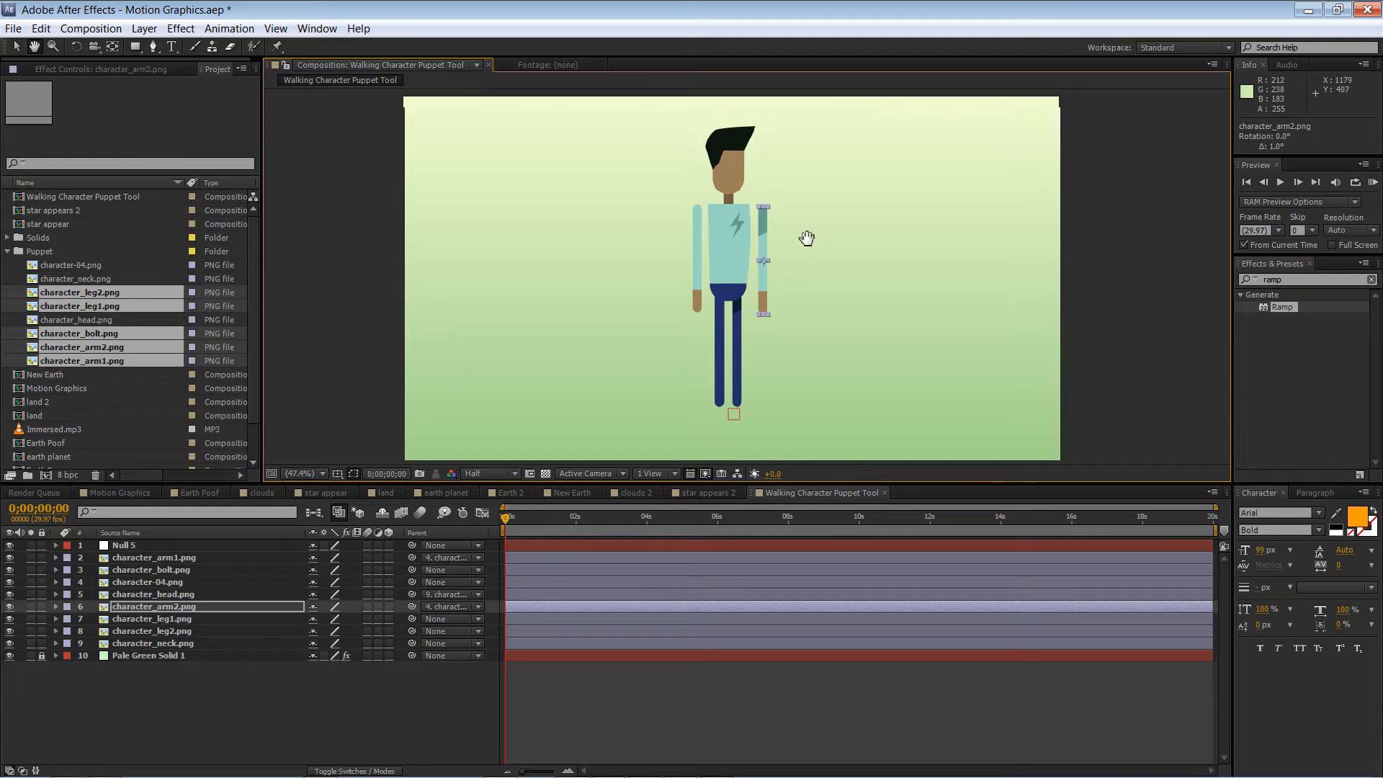
Step: Try rotating character_arm2.png freehand with the Rotation tool and undo the rotation
{"action": "scroll", "coordinate": [807, 258], "scroll_direction": "up", "scroll_amount": 6}
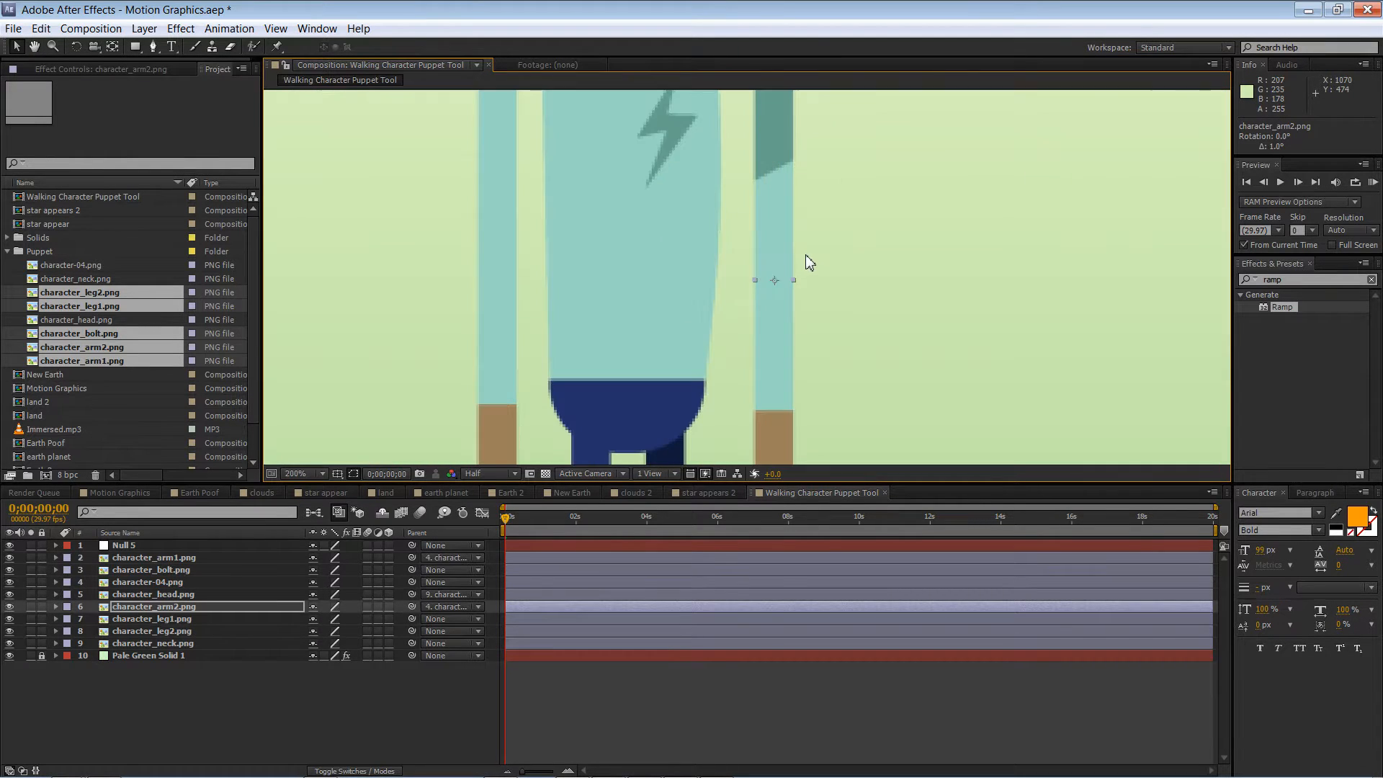
{"action": "scroll", "coordinate": [804, 251], "scroll_direction": "down", "scroll_amount": 3}
{"action": "key", "text": "h"}
{"action": "left_click_drag", "start_coordinate": [825, 207], "coordinate": [834, 257]}
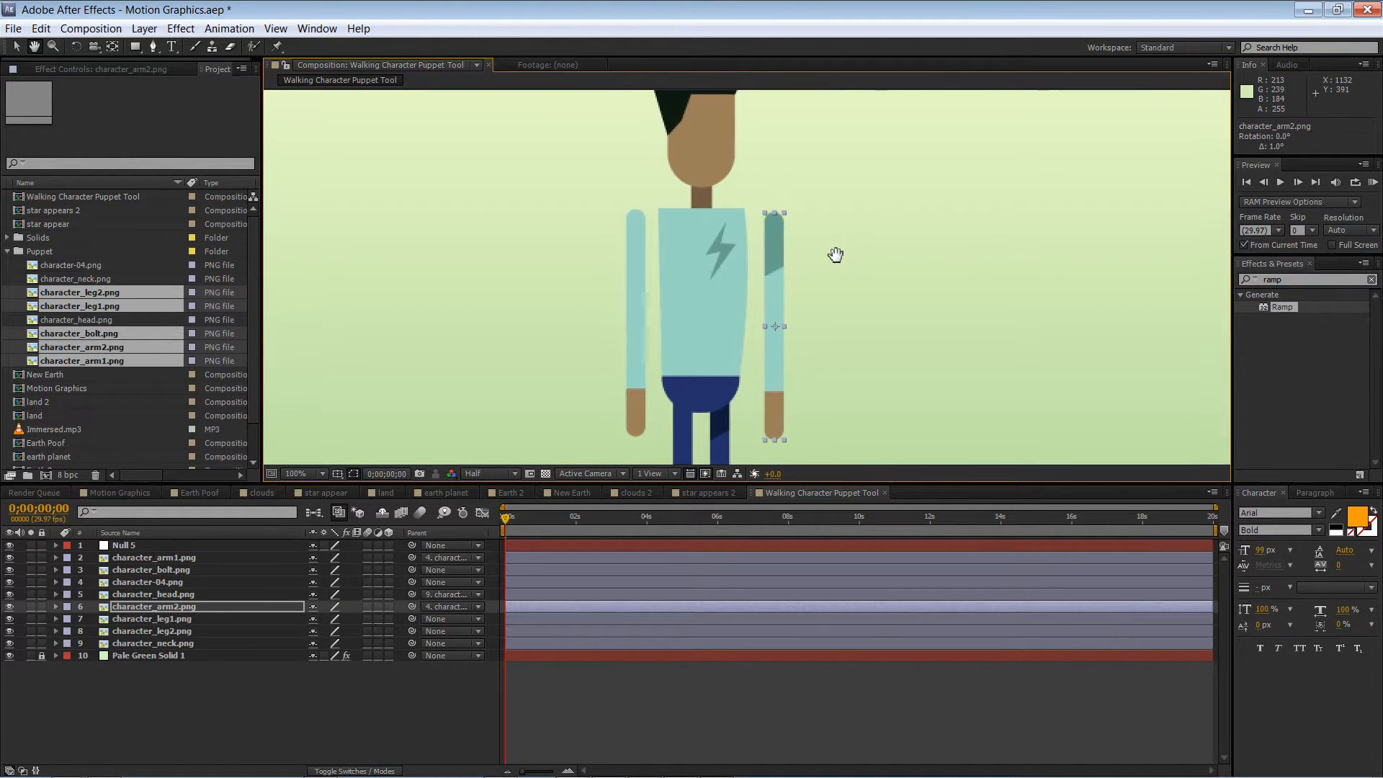
{"action": "key", "text": "v"}
{"action": "key", "text": "w"}
{"action": "left_click_drag", "start_coordinate": [783, 232], "coordinate": [805, 249]}
{"action": "key", "text": "ctrl+z"}
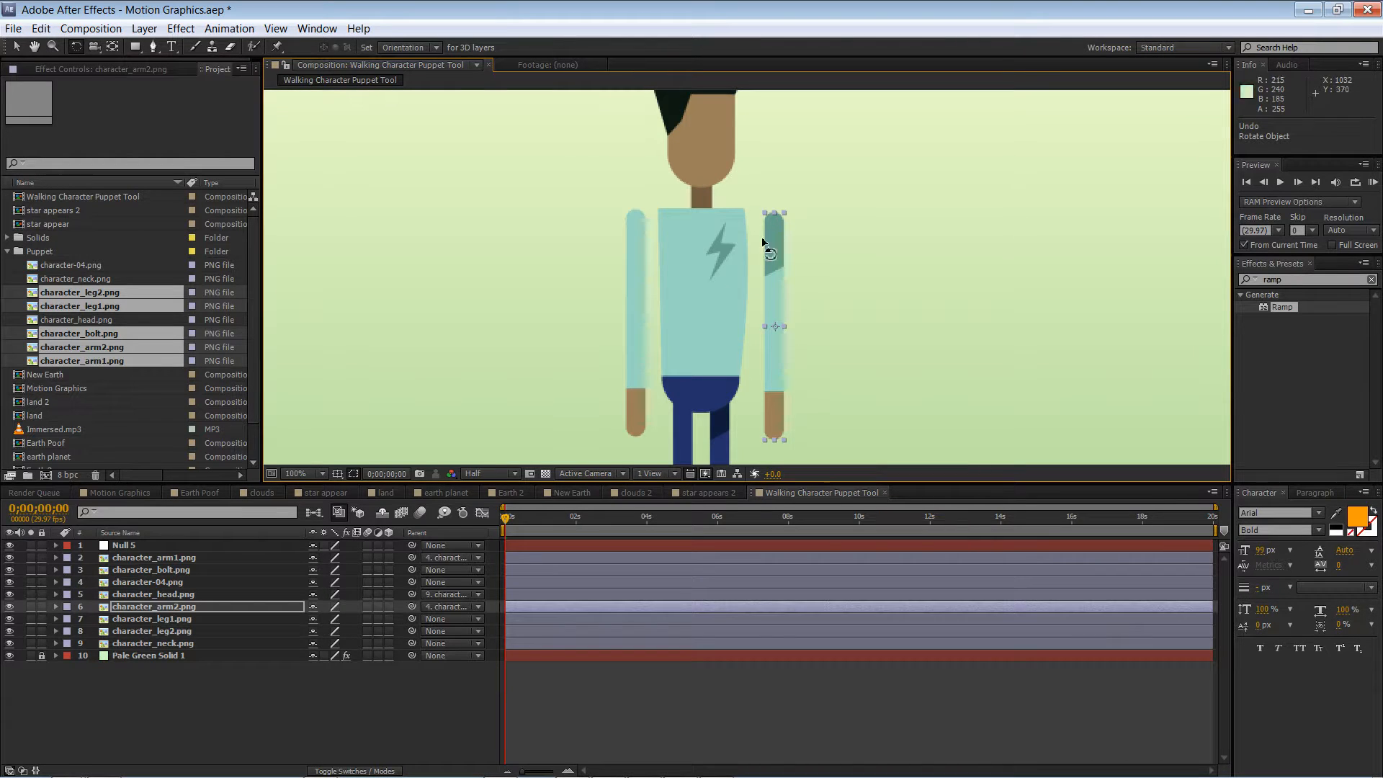
{"action": "key", "text": "v"}
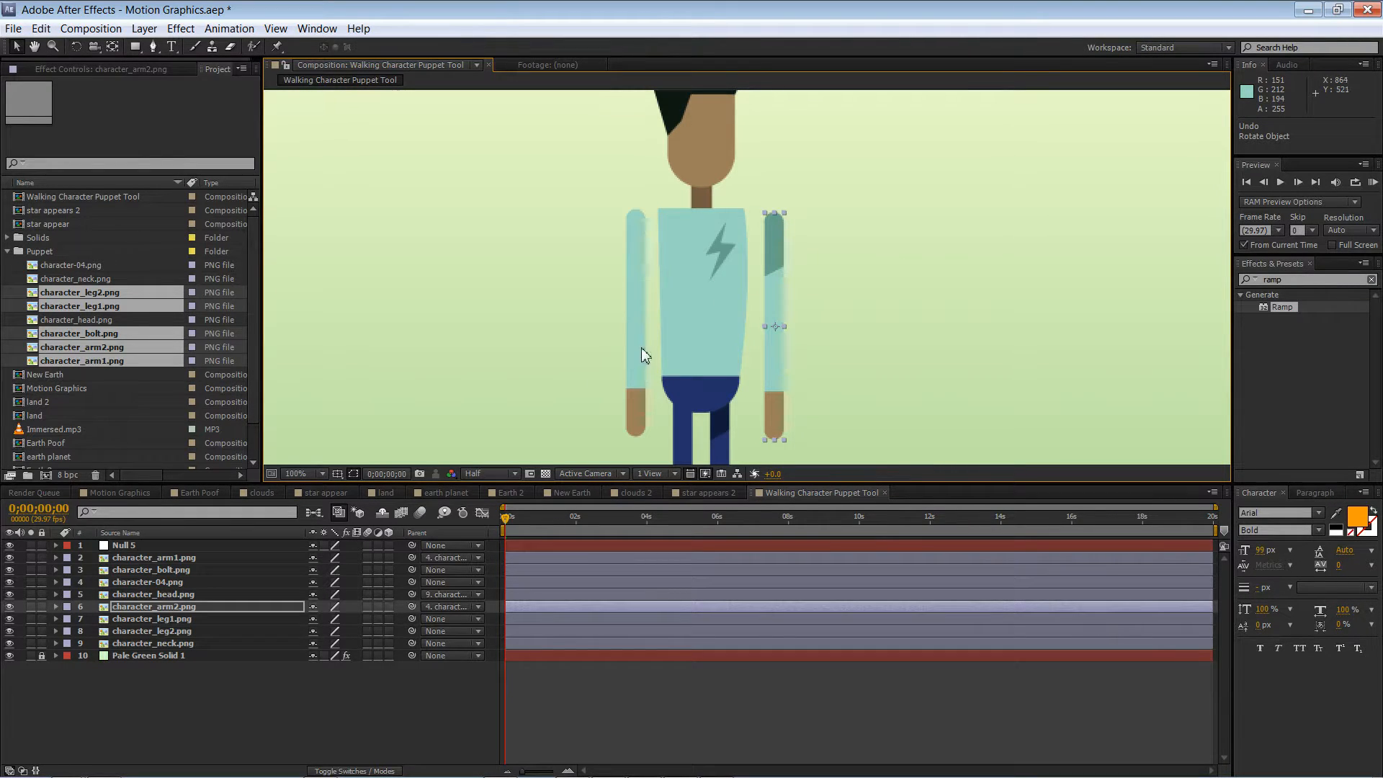
Step: Move the anchor point of character_head.png down to the chin, where the head meets the neck
{"action": "left_click", "coordinate": [719, 142]}
{"action": "left_click_drag", "start_coordinate": [773, 153], "coordinate": [756, 272]}
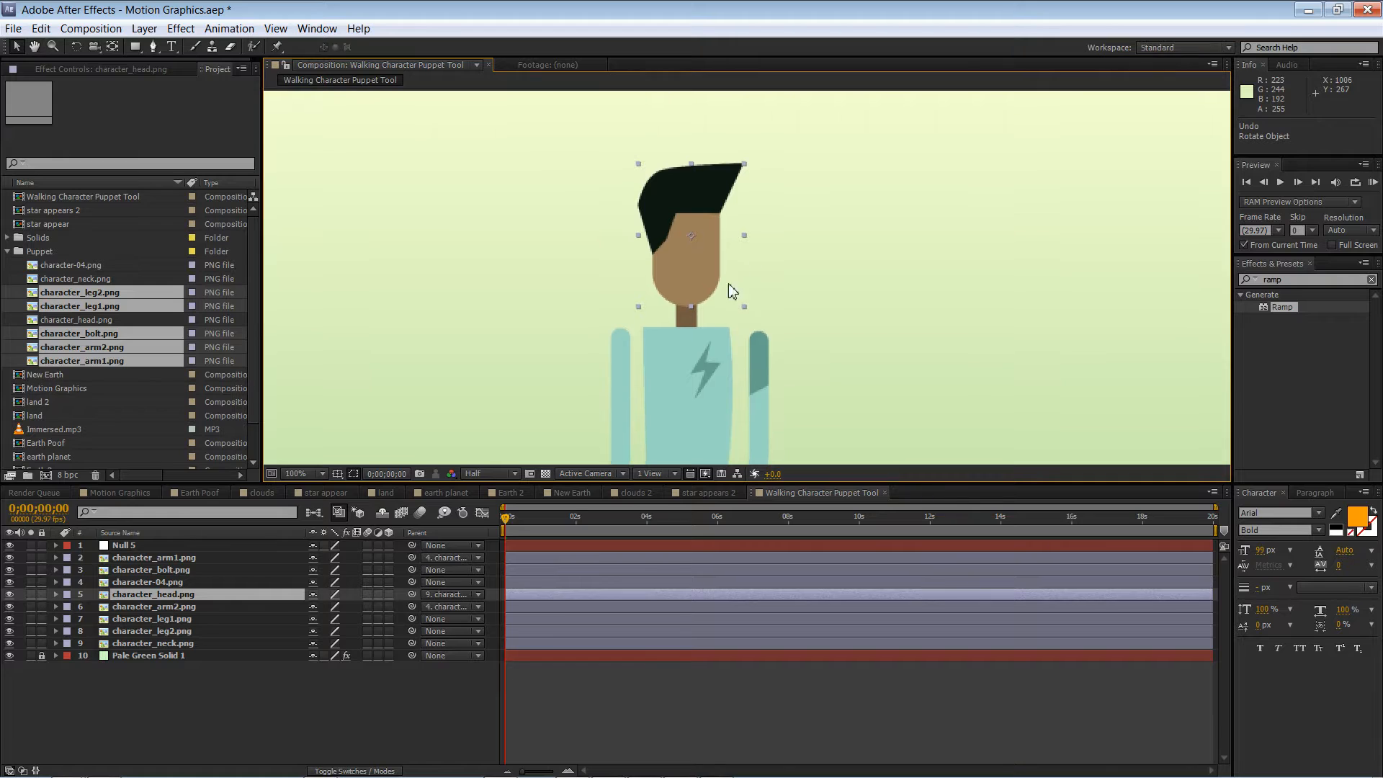
{"action": "left_click", "coordinate": [113, 47]}
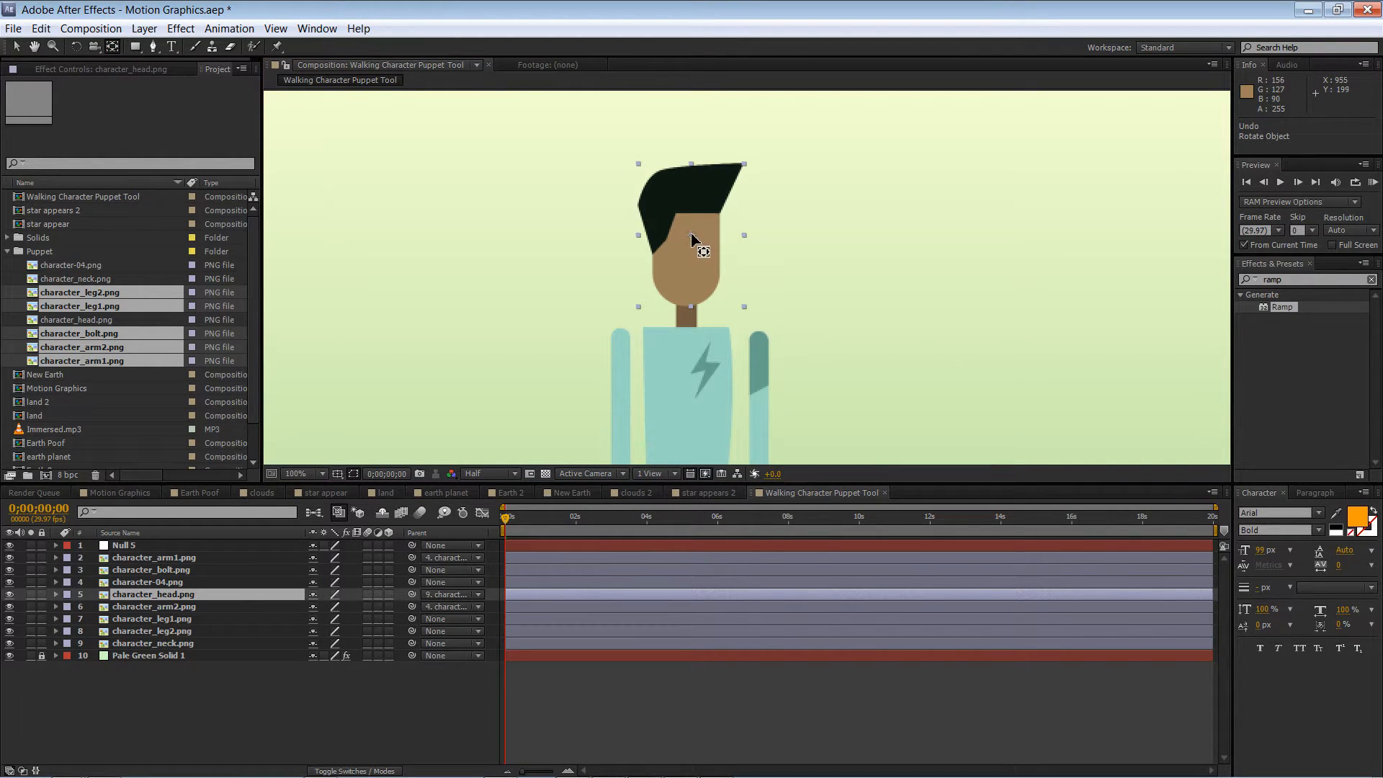
{"action": "left_click_drag", "start_coordinate": [692, 238], "coordinate": [692, 308]}
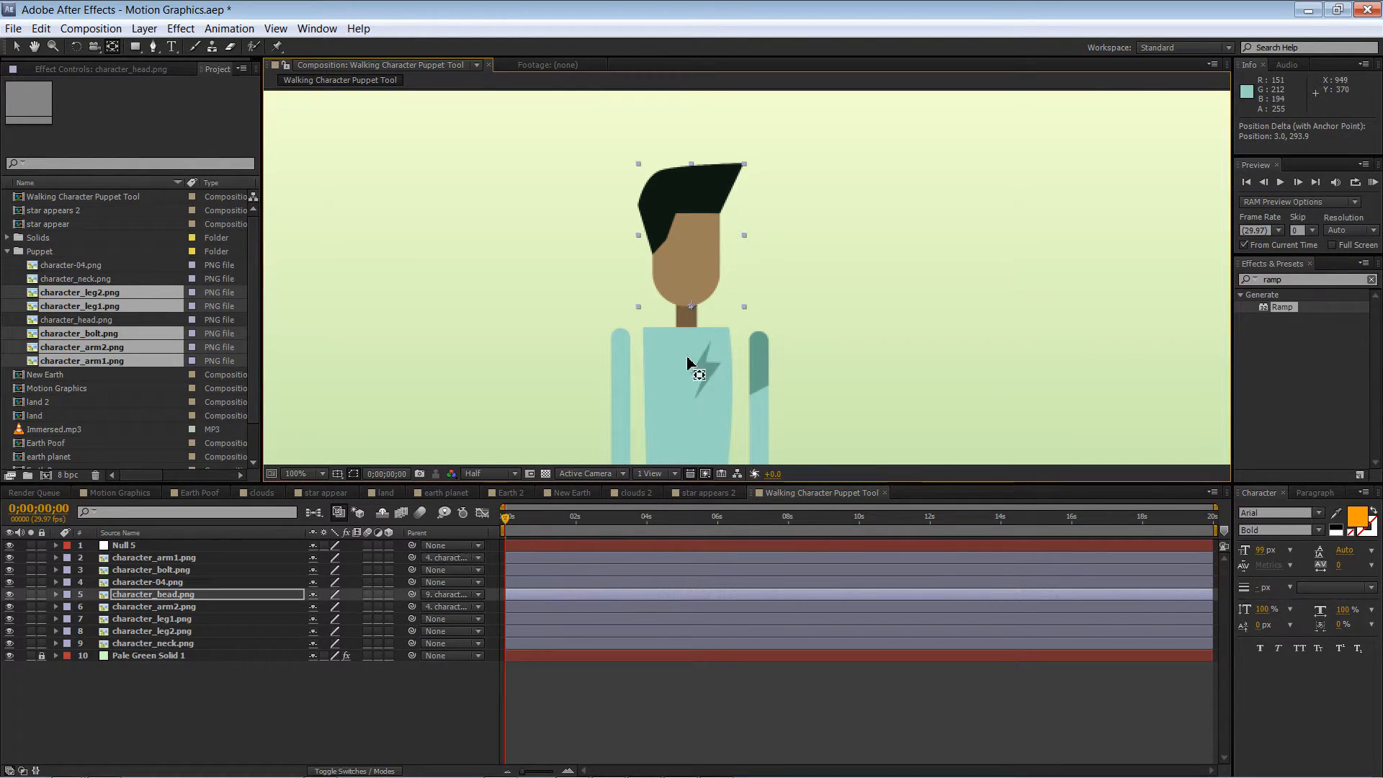
Step: Move the anchor points of character_arm2.png and character_arm1.png up to the shoulder ends of the arms
{"action": "left_click", "coordinate": [758, 374]}
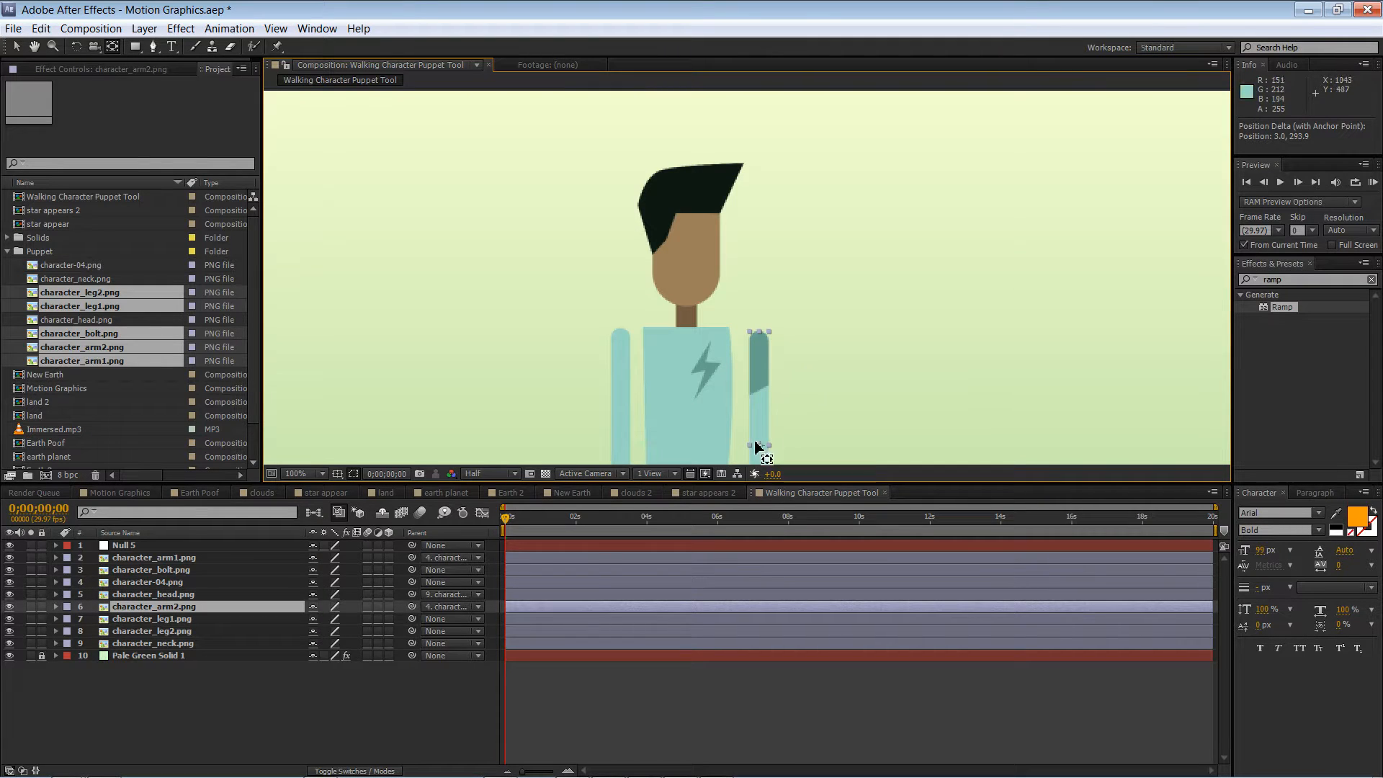
{"action": "left_click_drag", "start_coordinate": [760, 446], "coordinate": [771, 344]}
{"action": "left_click", "coordinate": [609, 403]}
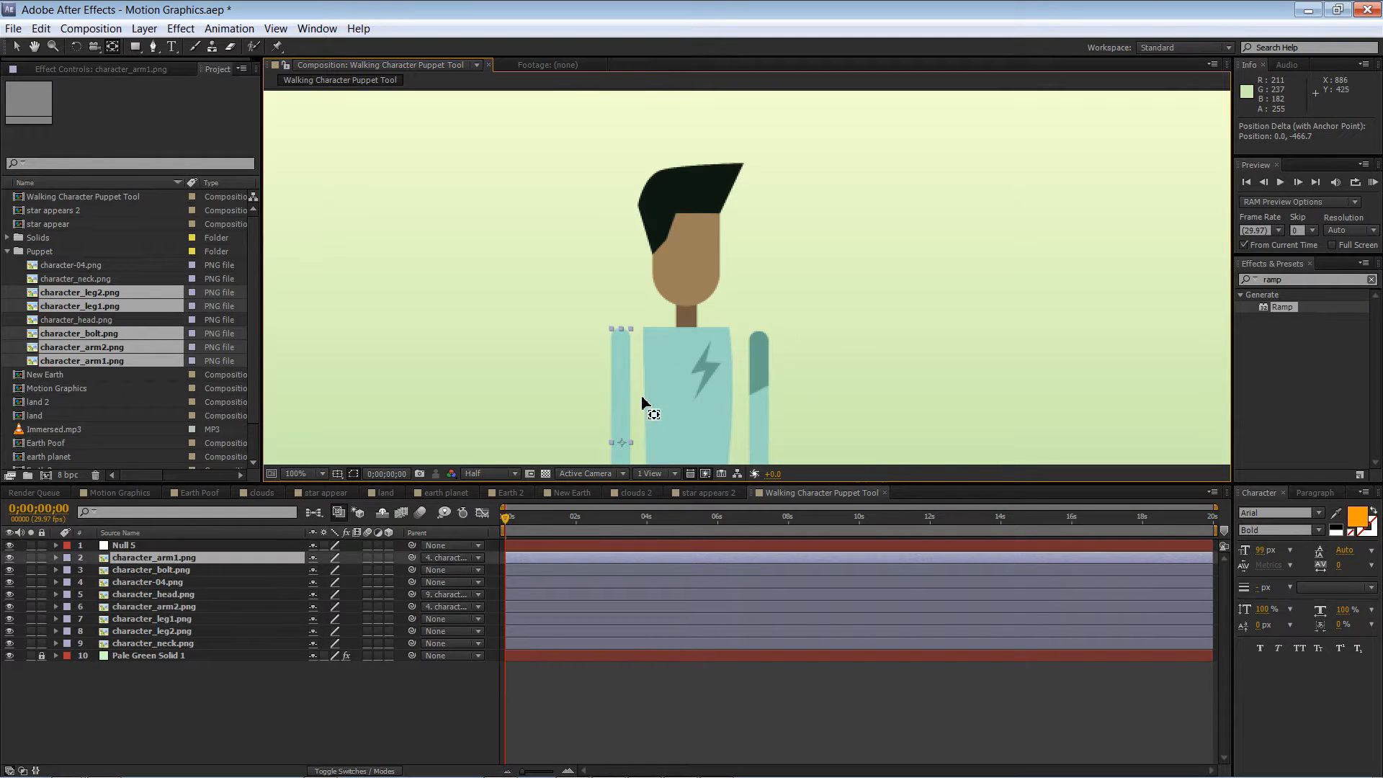
{"action": "left_click_drag", "start_coordinate": [621, 448], "coordinate": [634, 337]}
Step: Move the anchor points of character_leg1.png and character_leg2.png up to the top ends of the legs at the hips
{"action": "key", "text": "space"}
{"action": "left_click_drag", "start_coordinate": [874, 324], "coordinate": [886, 87]}
{"action": "left_click", "coordinate": [682, 390]}
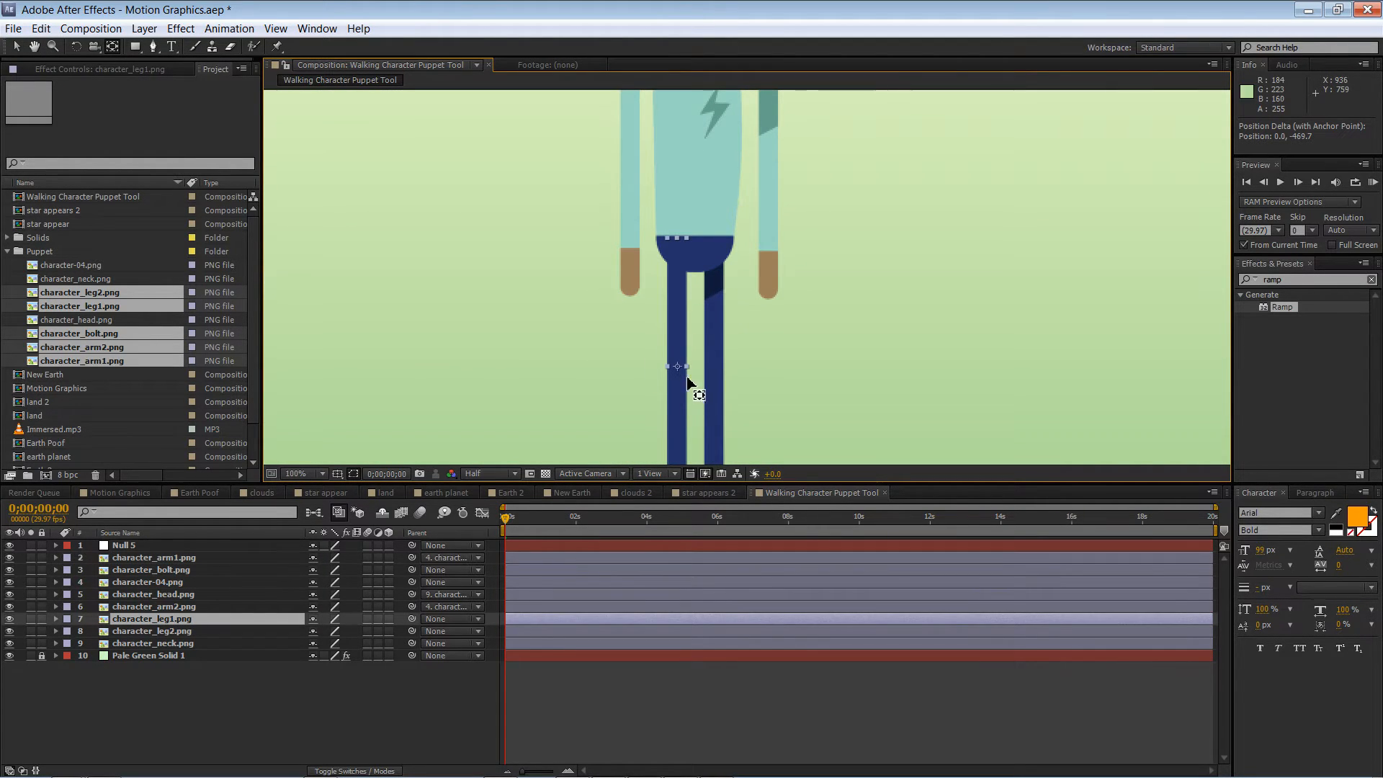
{"action": "left_click_drag", "start_coordinate": [677, 370], "coordinate": [677, 240]}
{"action": "left_click", "coordinate": [717, 383]}
{"action": "left_click_drag", "start_coordinate": [725, 392], "coordinate": [722, 243]}
{"action": "key", "text": "space"}
{"action": "left_click_drag", "start_coordinate": [762, 357], "coordinate": [755, 469]}
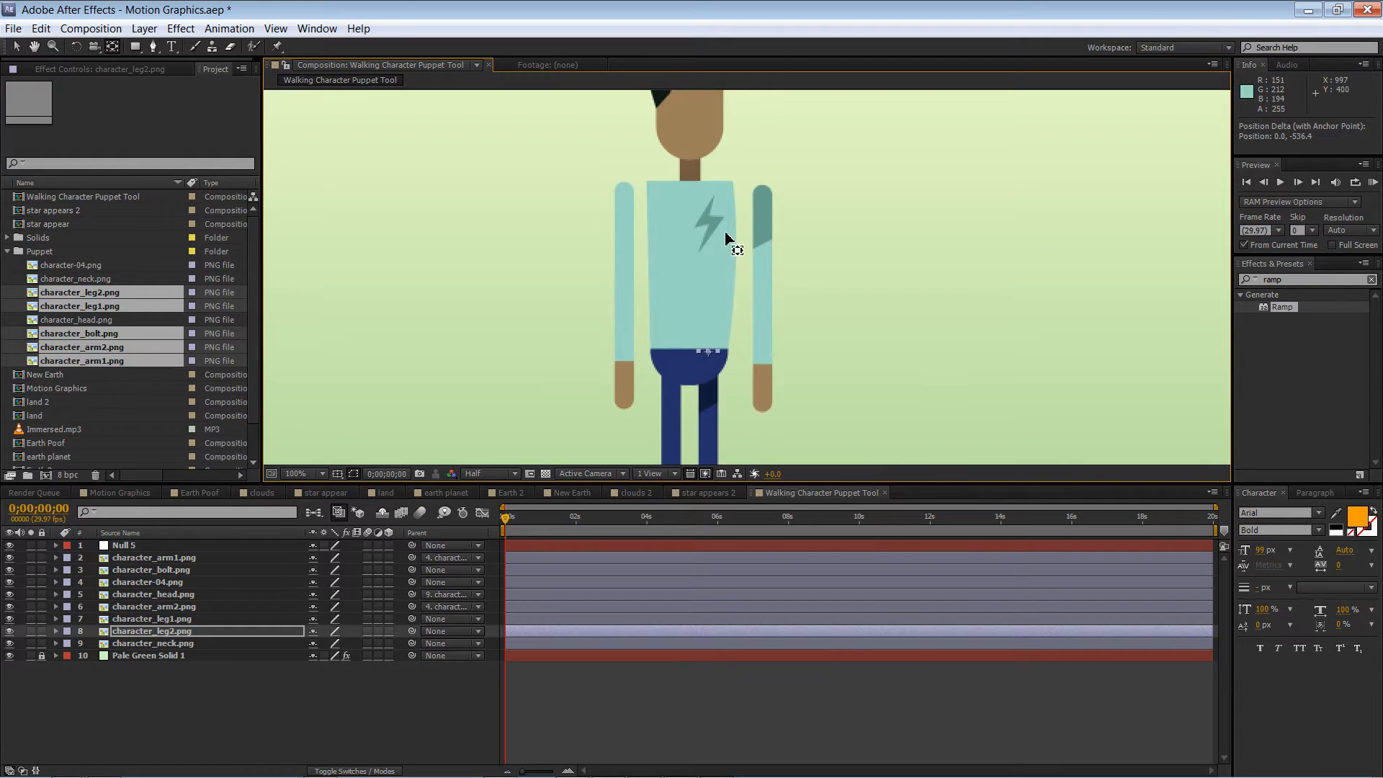
{"action": "key", "text": "space"}
{"action": "mouse_move", "coordinate": [767, 201]}
{"action": "left_mouse_down"}
{"action": "mouse_move", "coordinate": [781, 266]}
{"action": "mouse_move", "coordinate": [784, 205]}
{"action": "left_mouse_up"}
{"action": "key", "text": "v"}
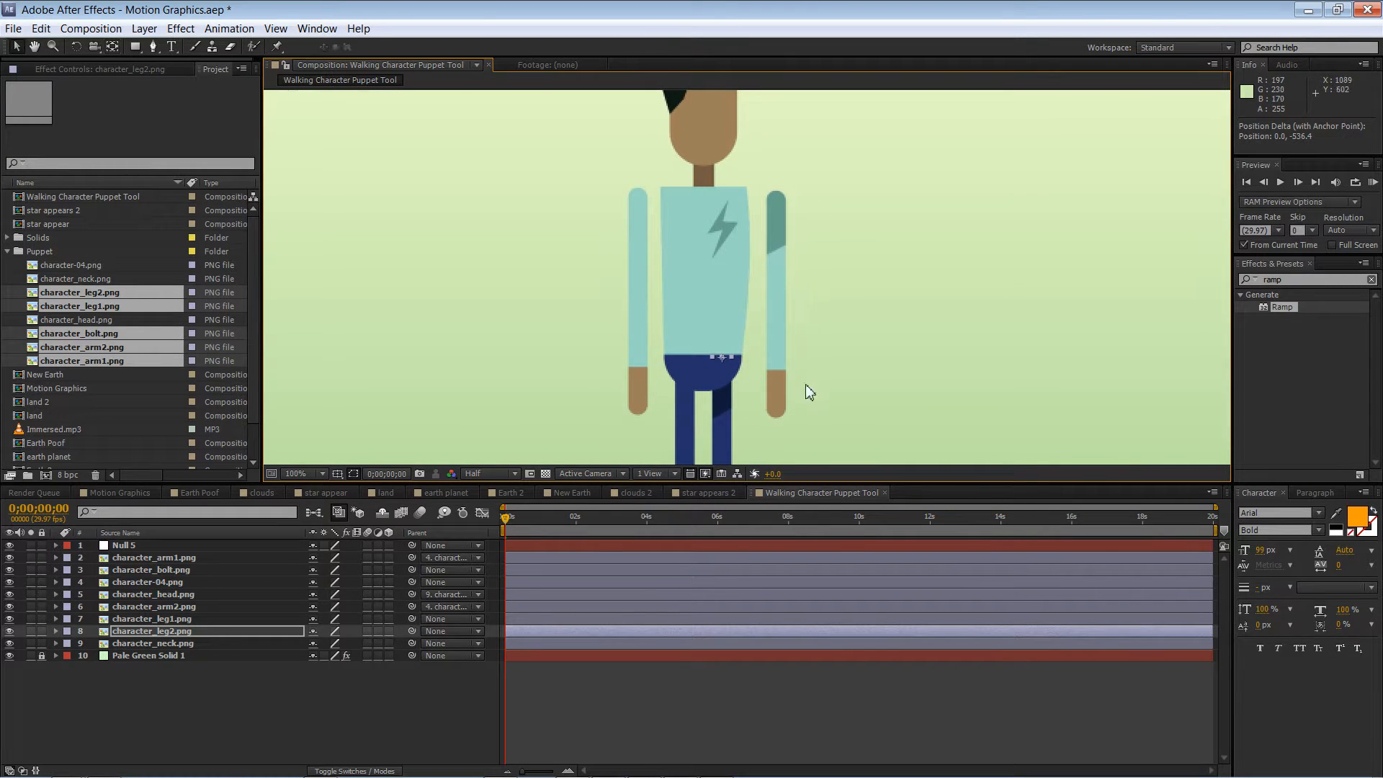
Step: Parent character_leg2.png and character_leg1.png to the torso layer character-04.png
{"action": "scroll", "coordinate": [786, 402], "scroll_direction": "down", "scroll_amount": 2}
{"action": "scroll", "coordinate": [784, 400], "scroll_direction": "up", "scroll_amount": 2}
{"action": "key", "text": "space"}
{"action": "left_click_drag", "start_coordinate": [835, 366], "coordinate": [857, 212]}
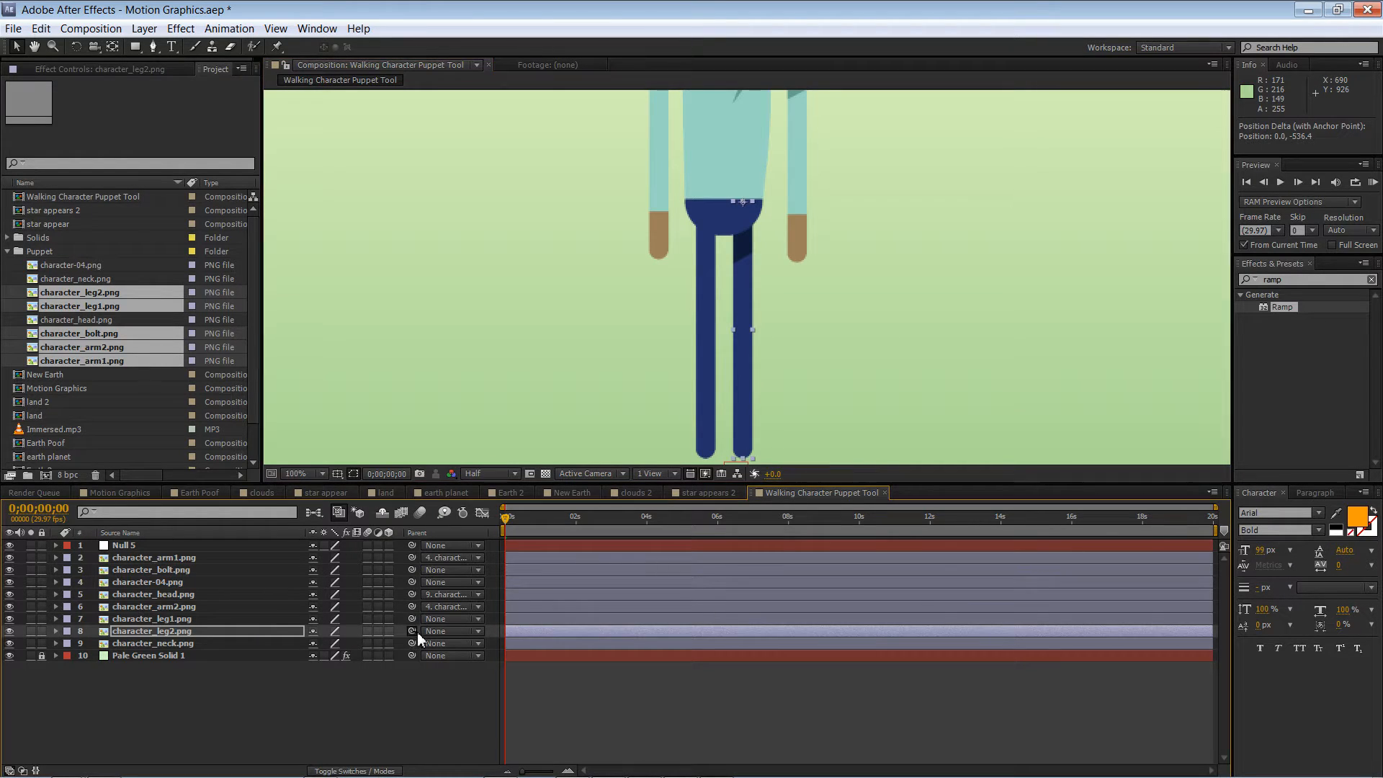
{"action": "left_click_drag", "start_coordinate": [412, 632], "coordinate": [214, 581]}
{"action": "left_click_drag", "start_coordinate": [413, 619], "coordinate": [210, 582]}
Step: Parent character_neck.png to the torso layer character-04.png
{"action": "left_click", "coordinate": [440, 582]}
{"action": "left_click", "coordinate": [259, 570]}
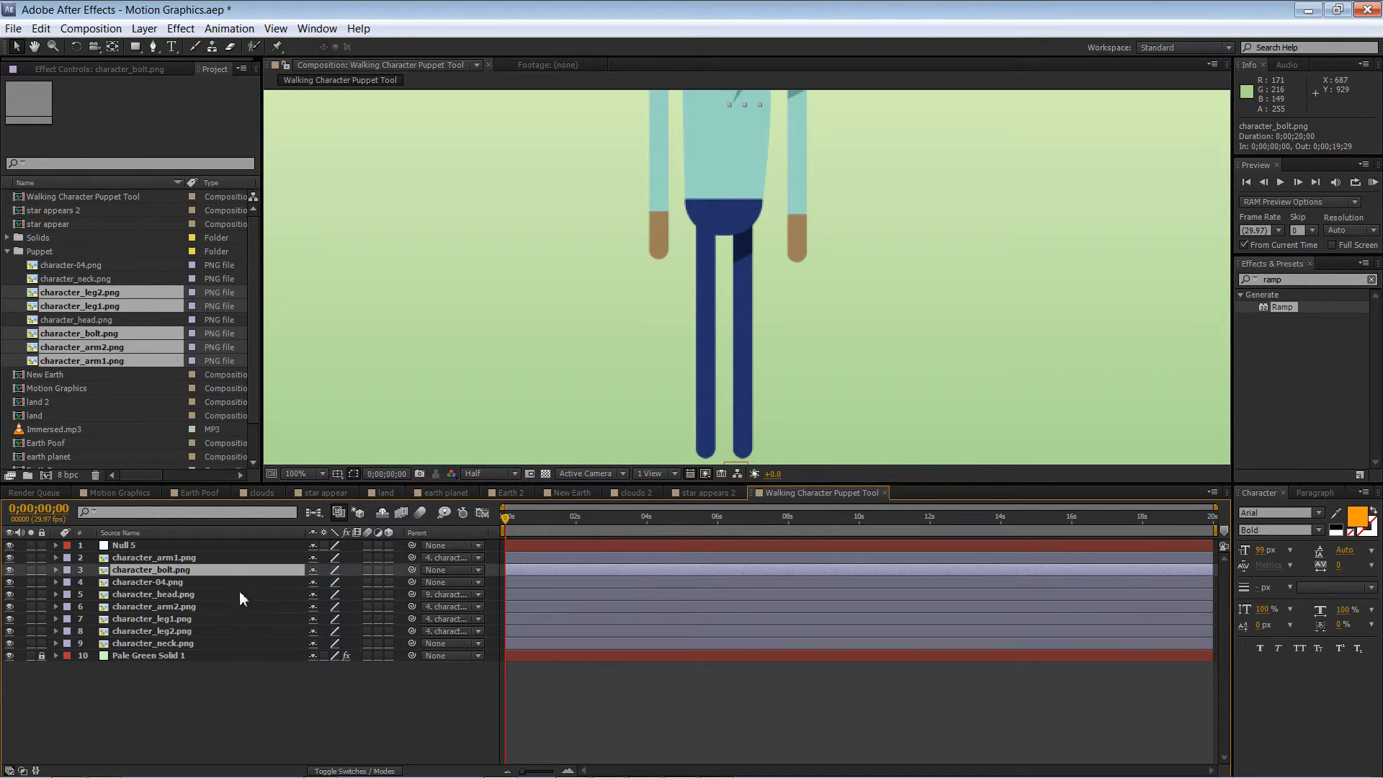
{"action": "left_click", "coordinate": [209, 643]}
{"action": "left_click_drag", "start_coordinate": [417, 646], "coordinate": [203, 584]}
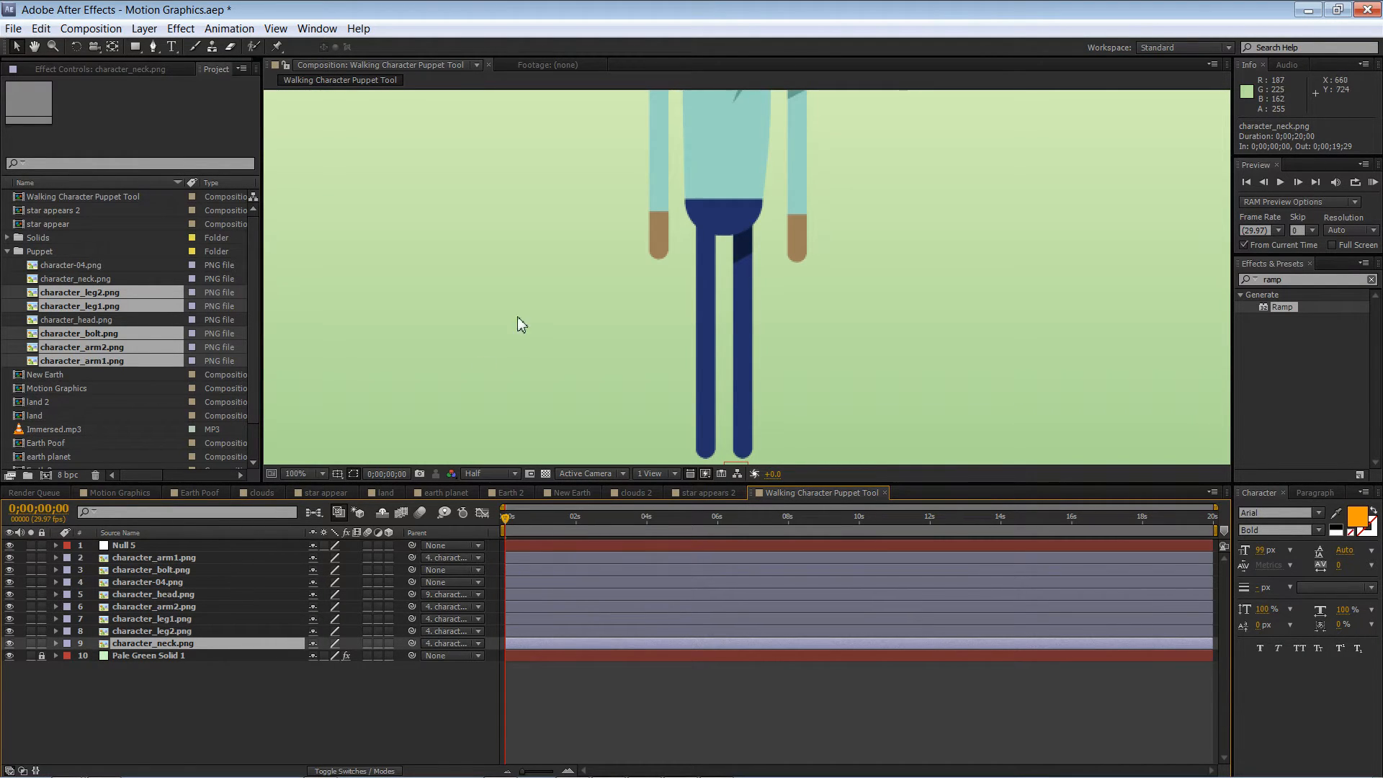
Step: Test the parenting by moving the torso layer character-04.png, then undo the move
{"action": "key", "text": "comma"}
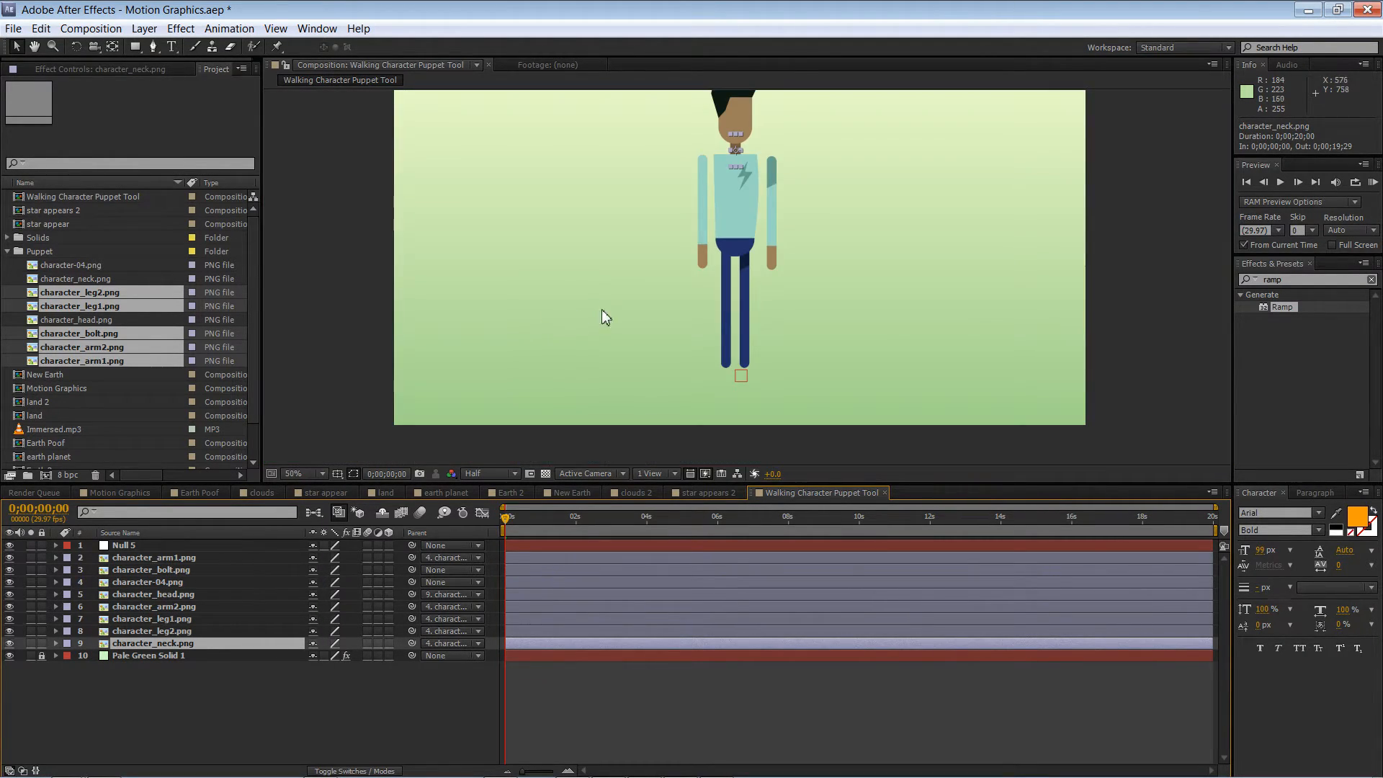
{"action": "left_click_drag", "start_coordinate": [591, 315], "coordinate": [581, 361]}
{"action": "left_click_drag", "start_coordinate": [737, 255], "coordinate": [710, 237]}
{"action": "key", "text": "ctrl+z"}
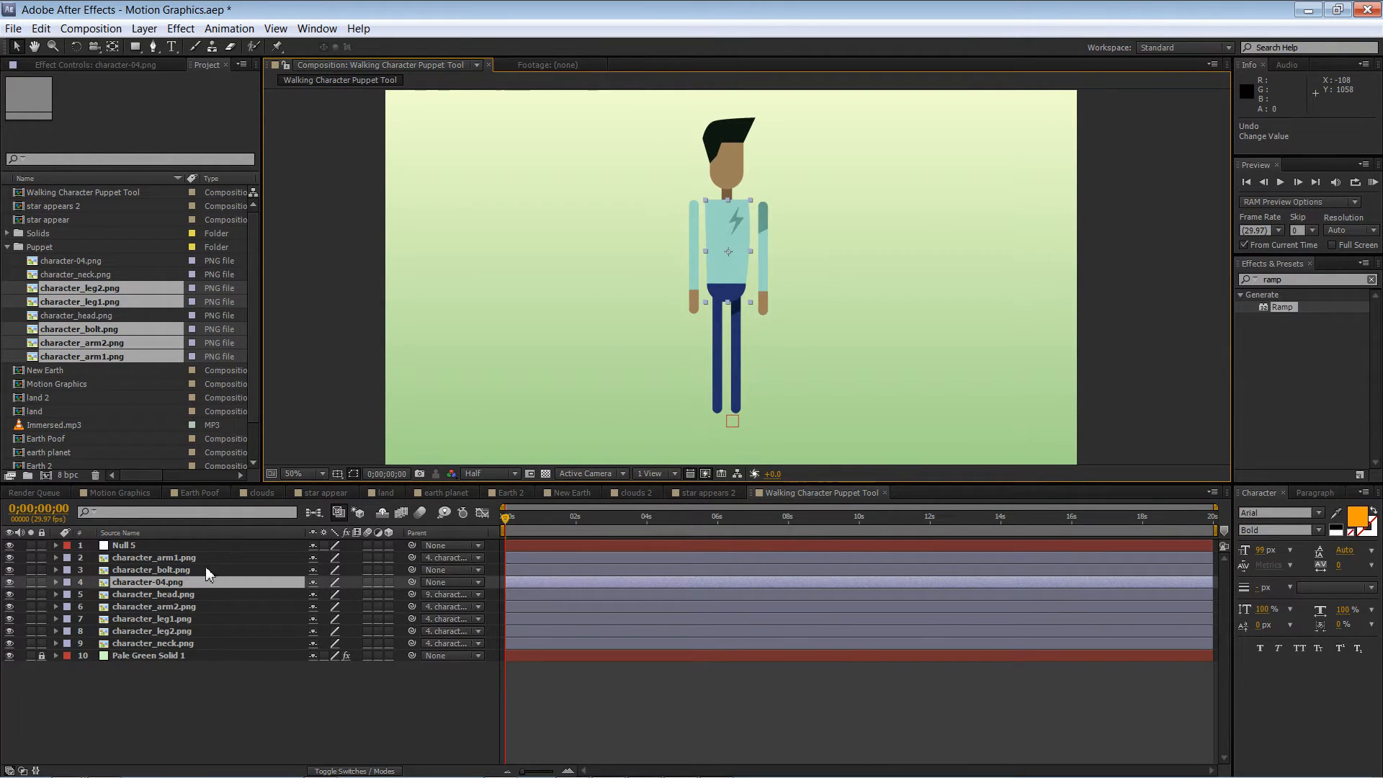
Step: Parent character_bolt.png to character-04.png, test it by moving the torso, and undo the test move
{"action": "left_click_drag", "start_coordinate": [412, 570], "coordinate": [196, 581]}
{"action": "left_click_drag", "start_coordinate": [733, 281], "coordinate": [732, 266]}
{"action": "key", "text": "ctrl+z"}
Step: Move the null object to about 941, 920 beneath the feet and set its scale to 100%
{"action": "left_click_drag", "start_coordinate": [730, 425], "coordinate": [730, 421]}
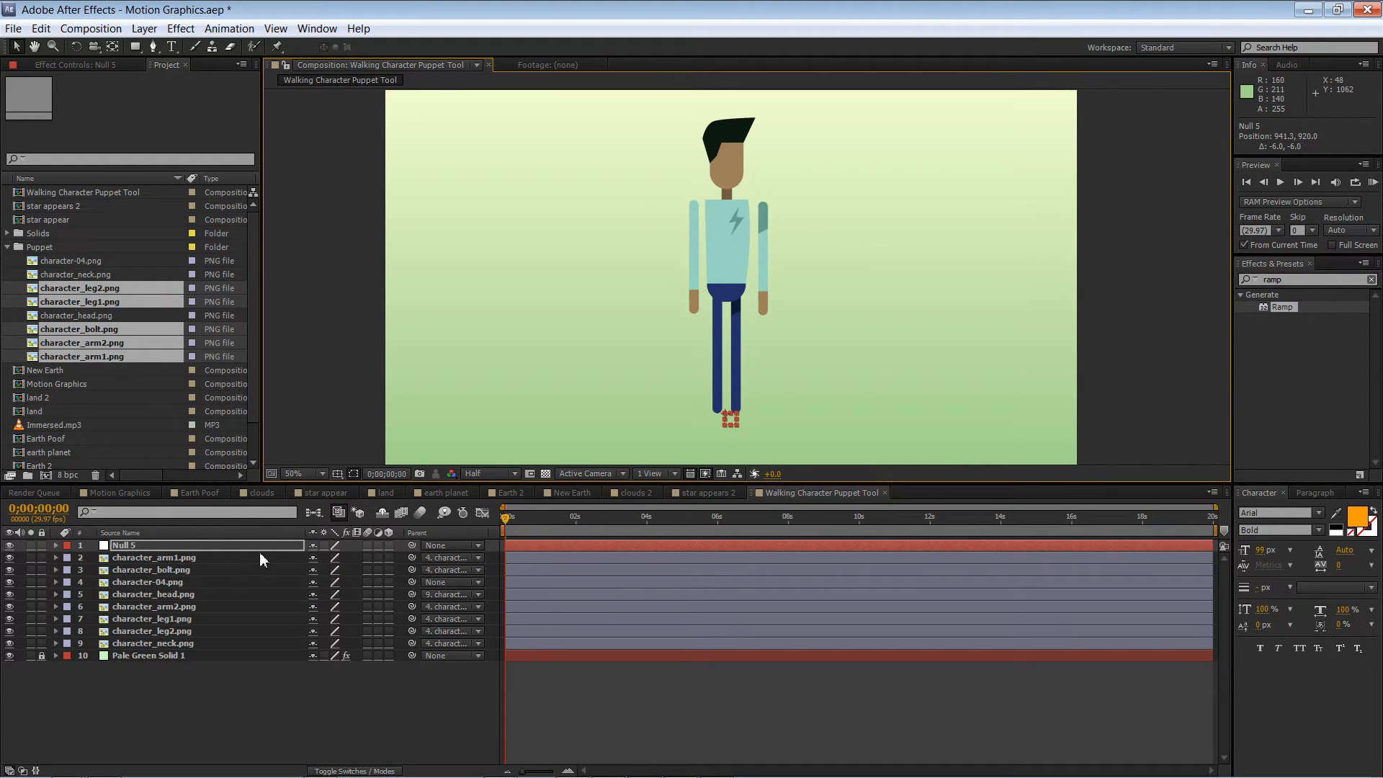
{"action": "key", "text": "s"}
{"action": "left_click", "coordinate": [333, 558]}
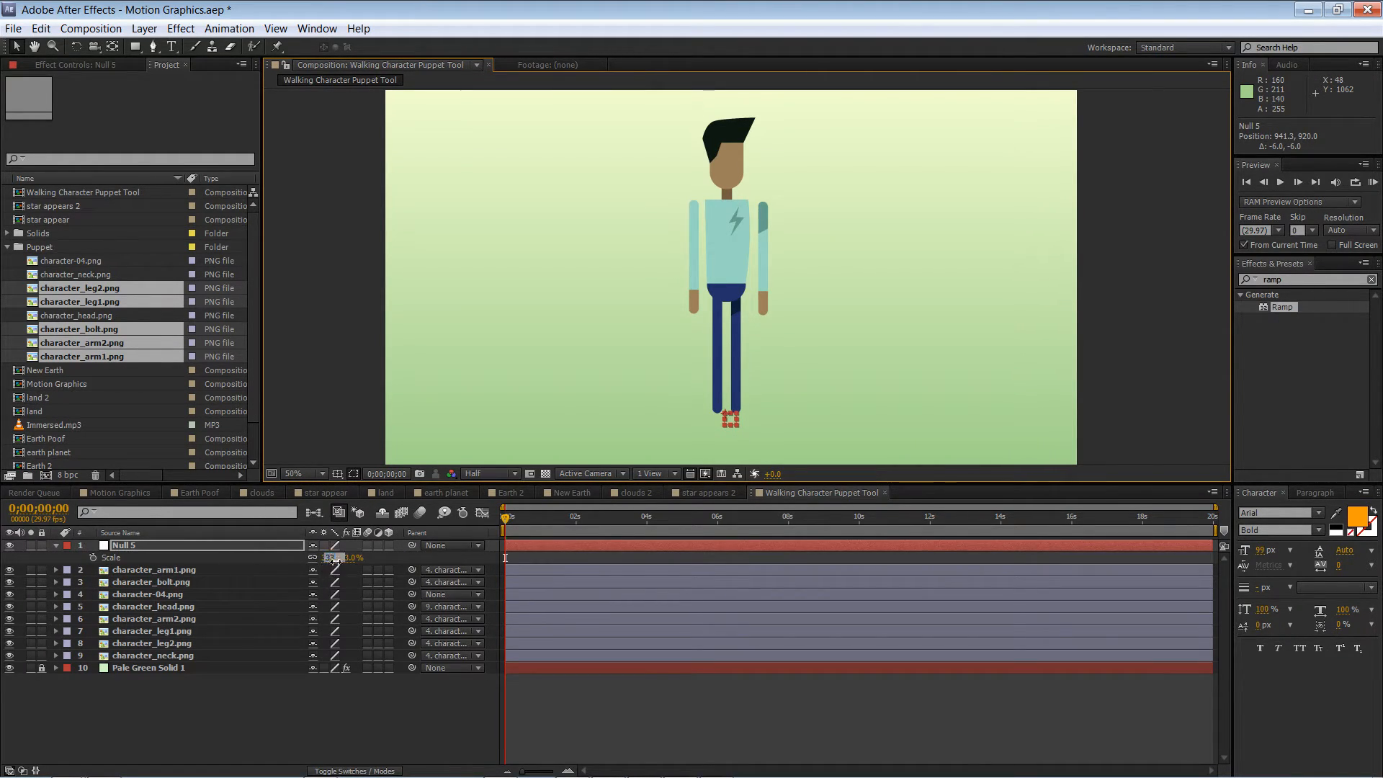
{"action": "type", "text": "100"}
{"action": "key", "text": "Return"}
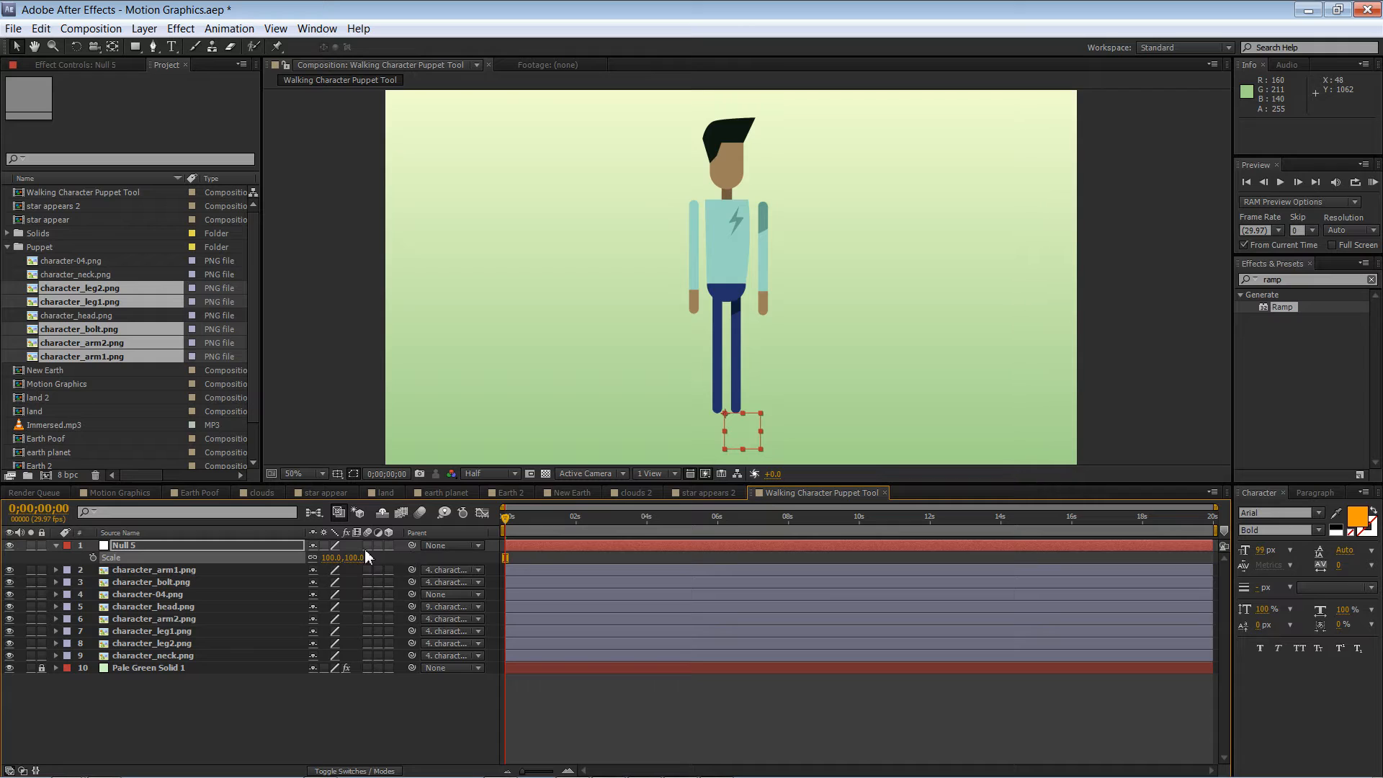
Step: Move the anchor point of the torso layer character-04.png straight down to its bottom centre at the hips
{"action": "left_click", "coordinate": [186, 593]}
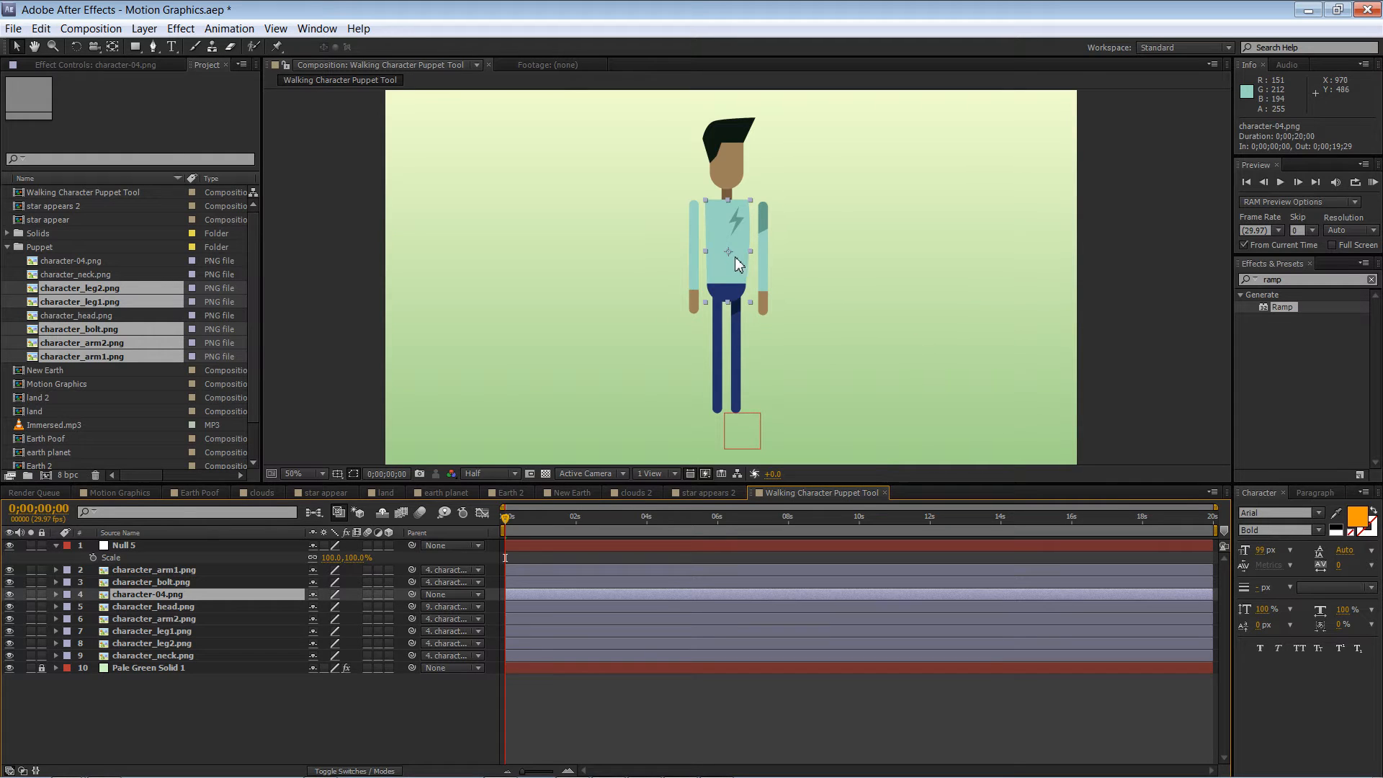
{"action": "left_click", "coordinate": [113, 47]}
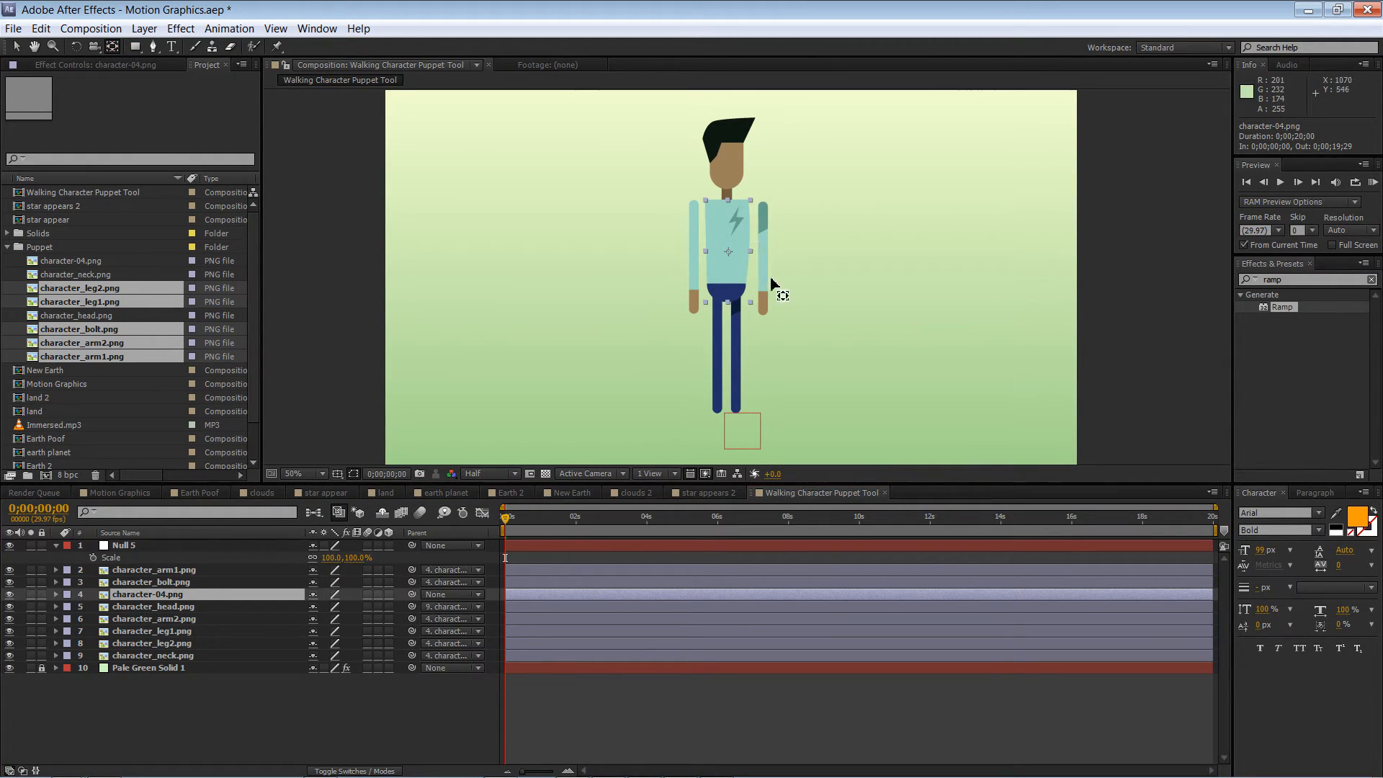
{"action": "left_click_drag", "start_coordinate": [729, 253], "coordinate": [730, 302]}
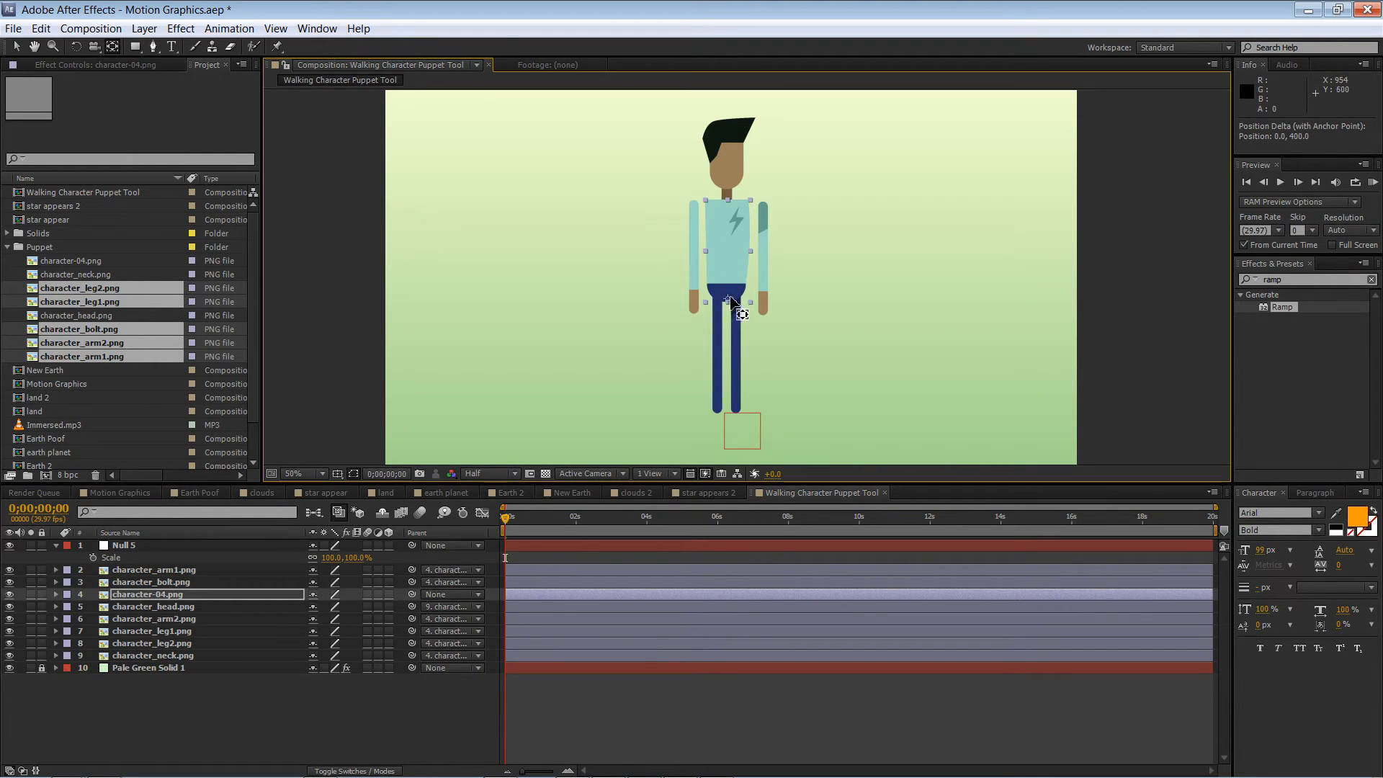
Step: Parent the torso layer character-04.png to Null 5 and save the project
{"action": "left_click", "coordinate": [147, 595]}
{"action": "left_click", "coordinate": [447, 593]}
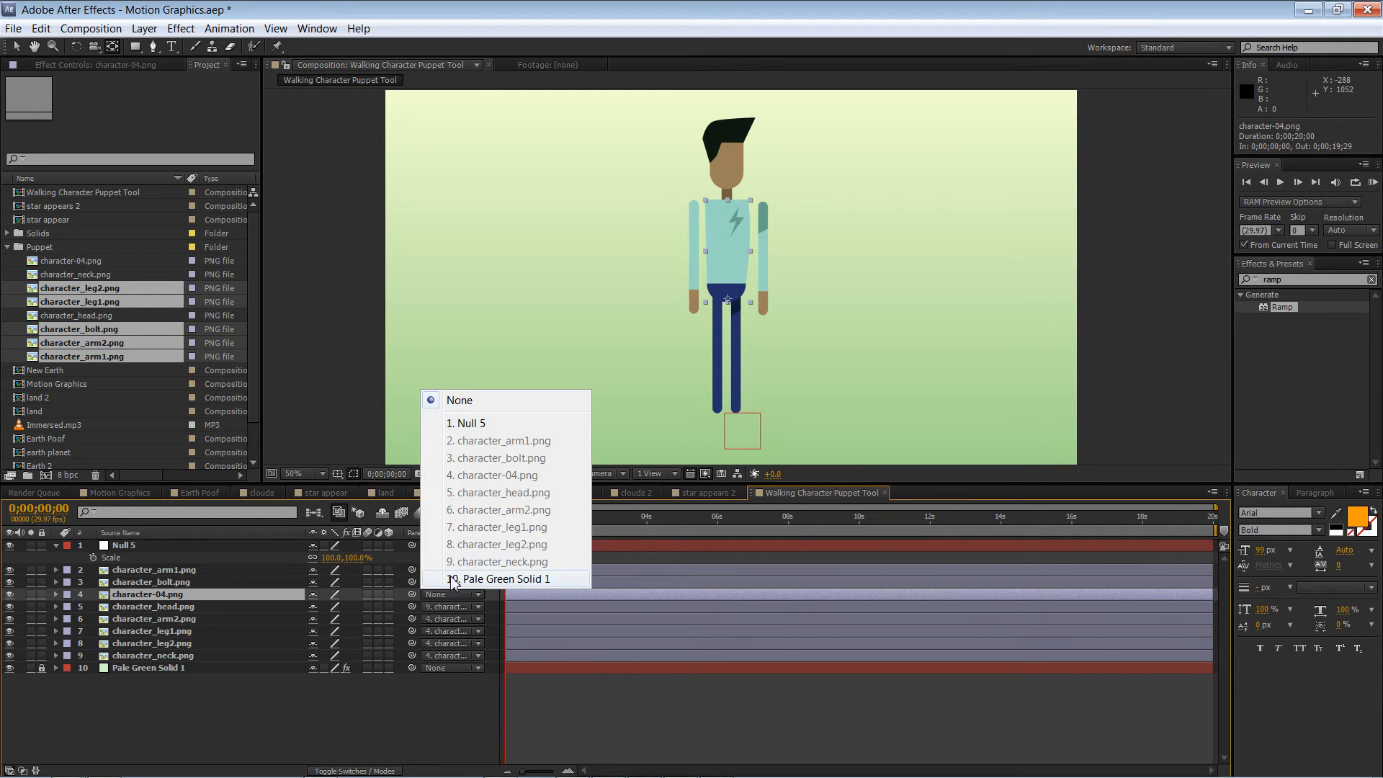
{"action": "left_click", "coordinate": [465, 424]}
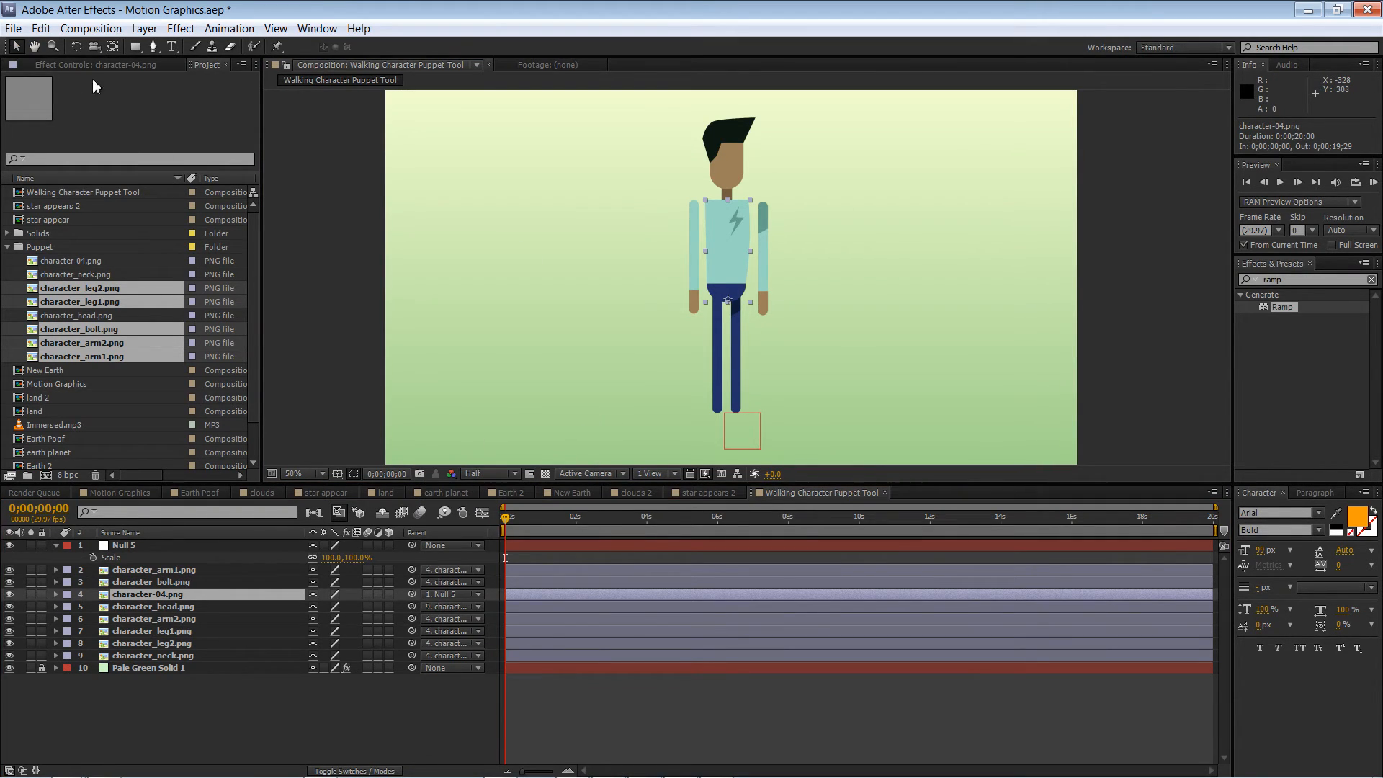
{"action": "left_click", "coordinate": [369, 194]}
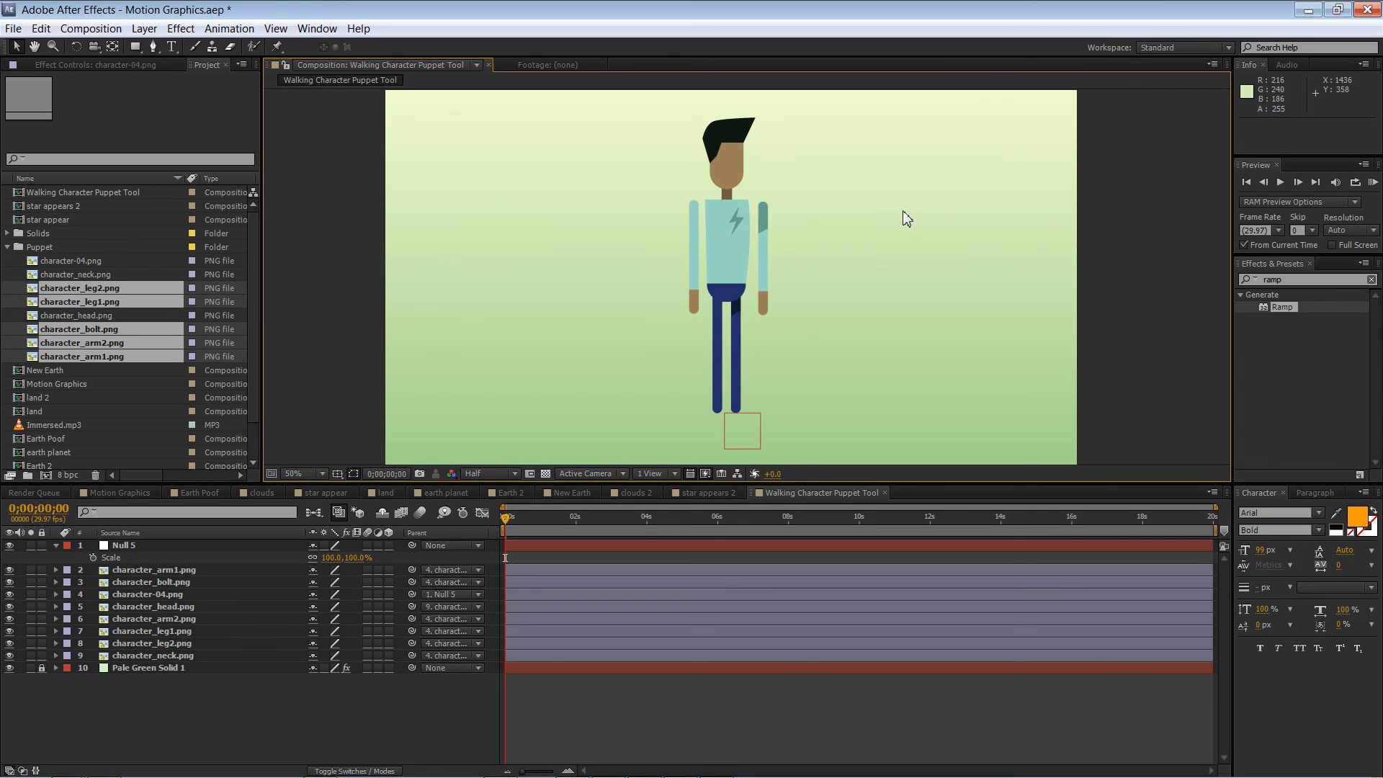
{"action": "key", "text": "ctrl+s"}
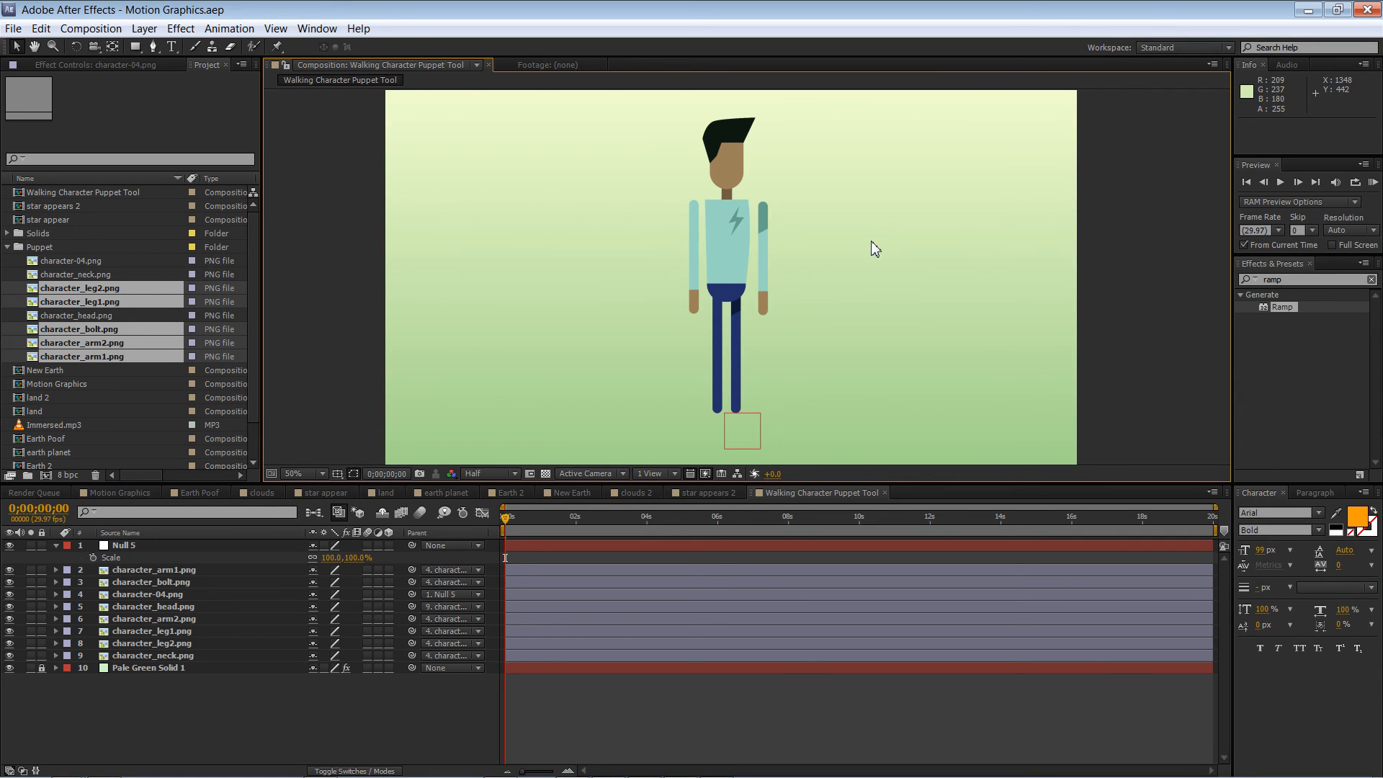